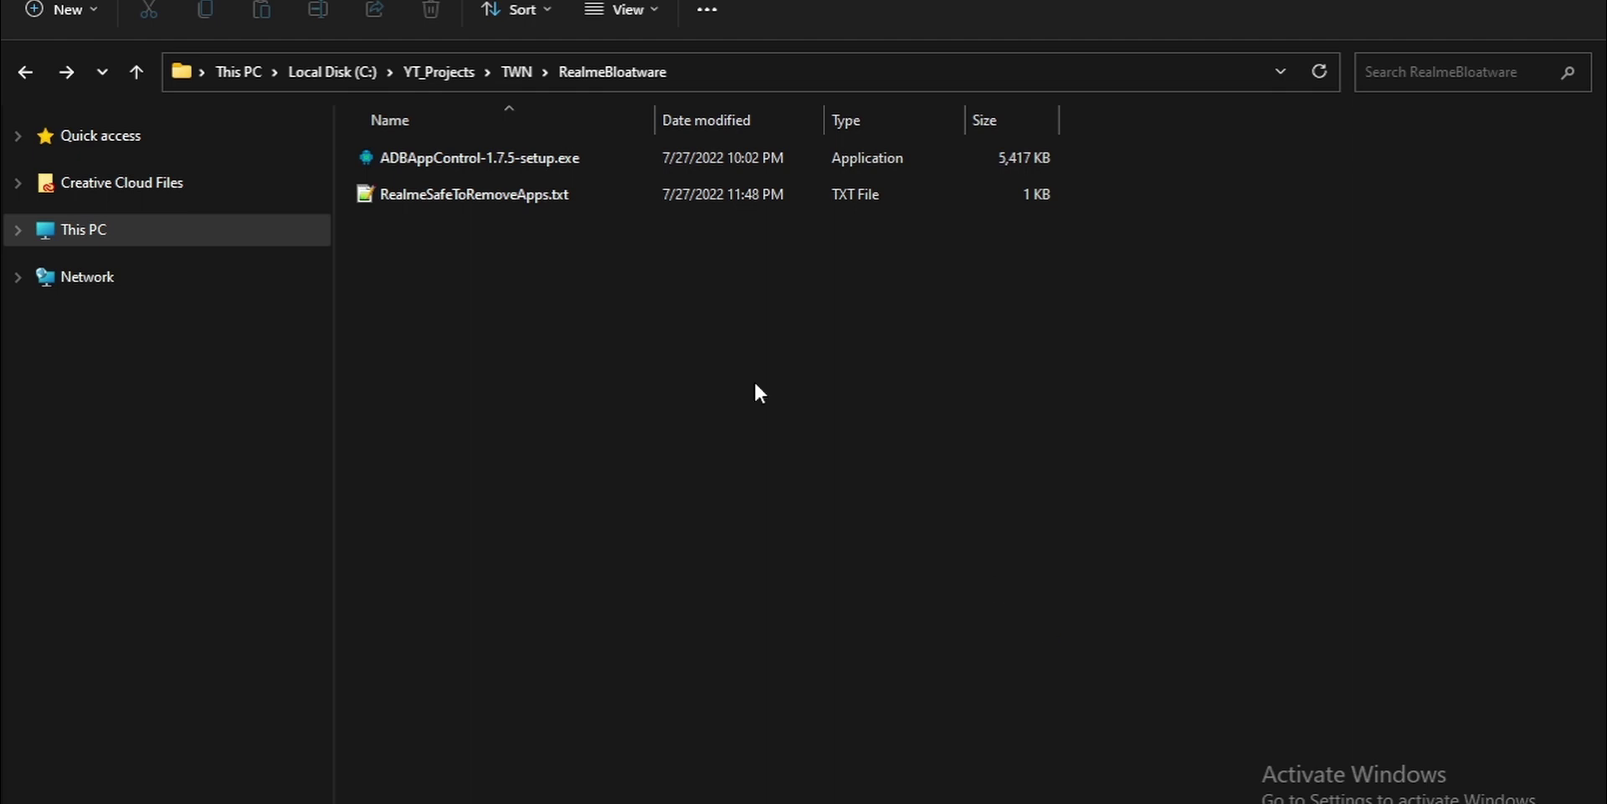
double_click(575, 159)
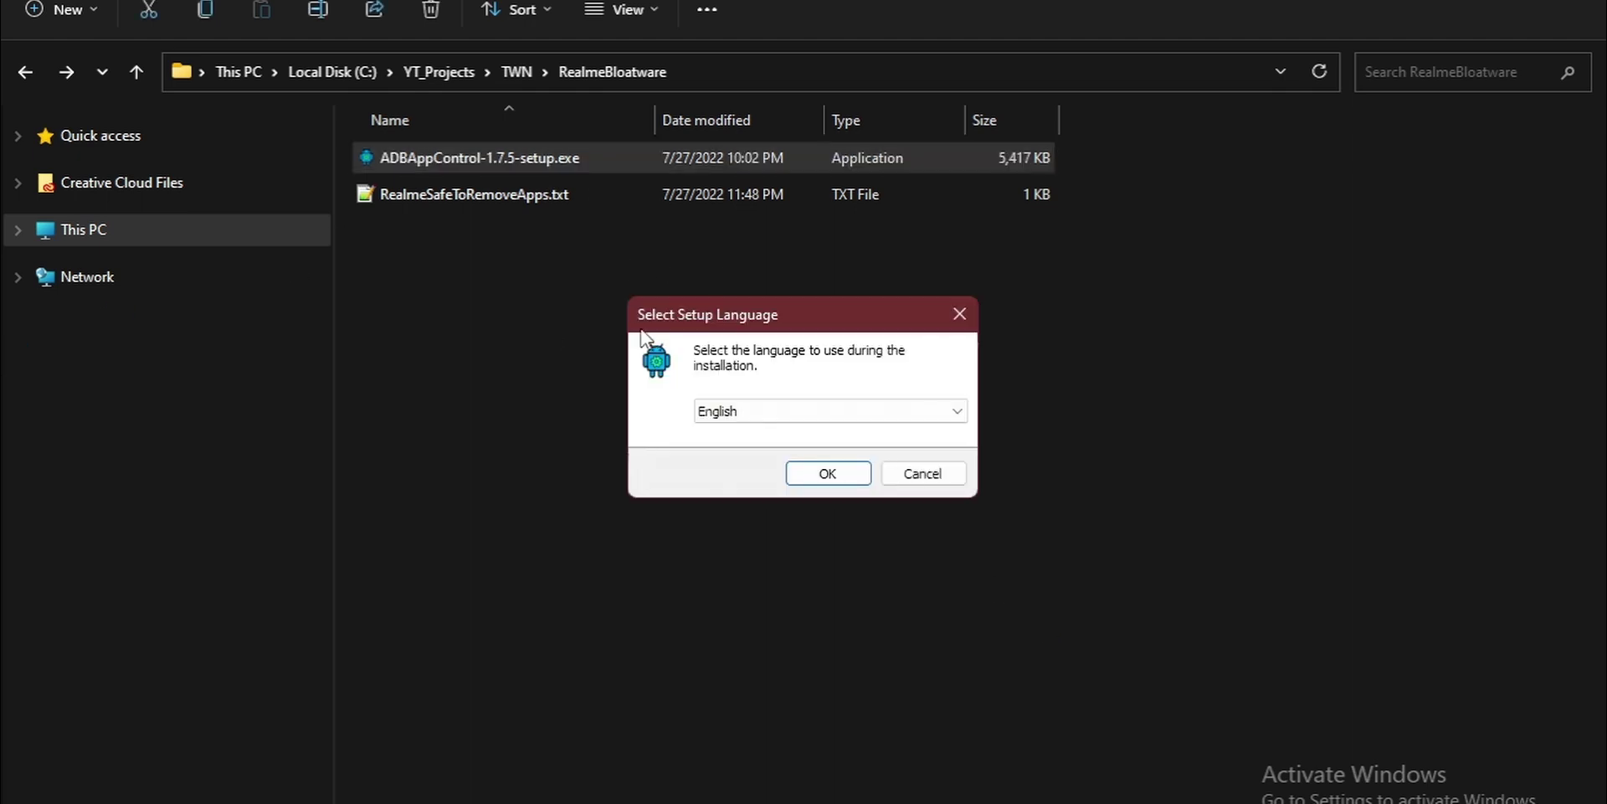
click(827, 474)
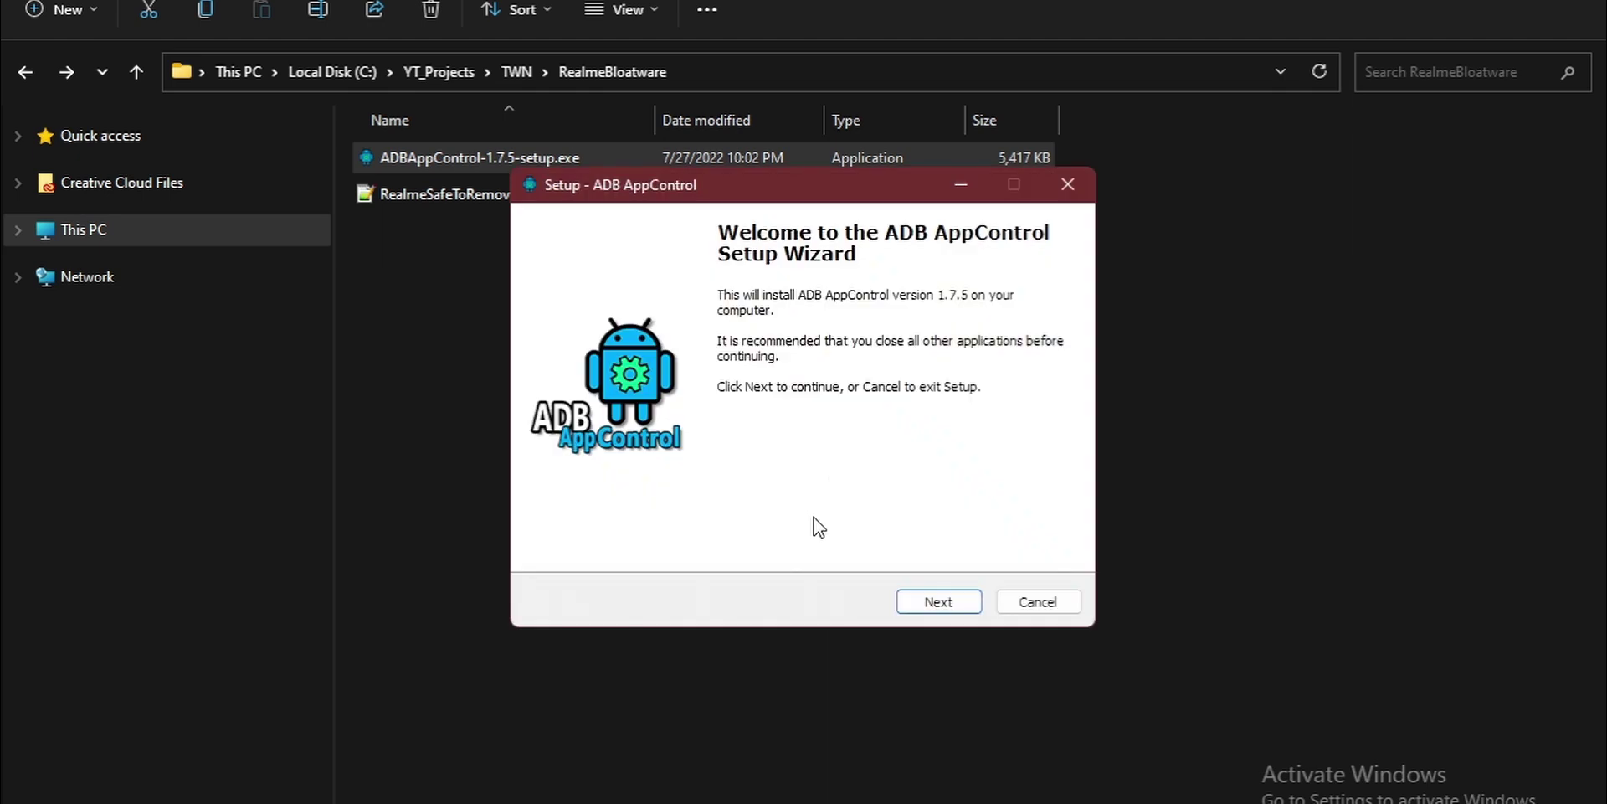
click(953, 601)
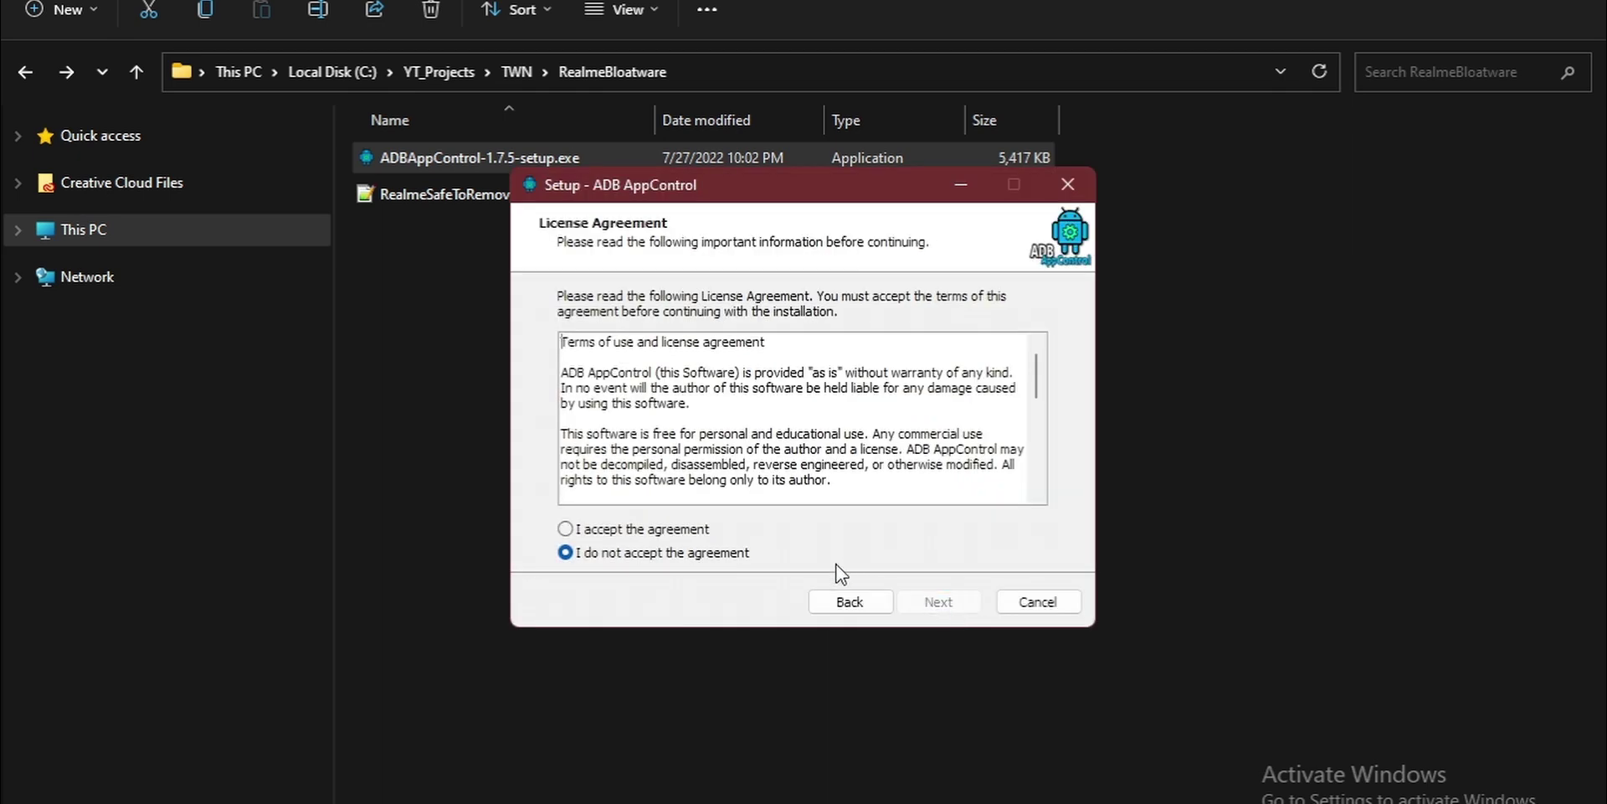
click(1038, 602)
click(887, 534)
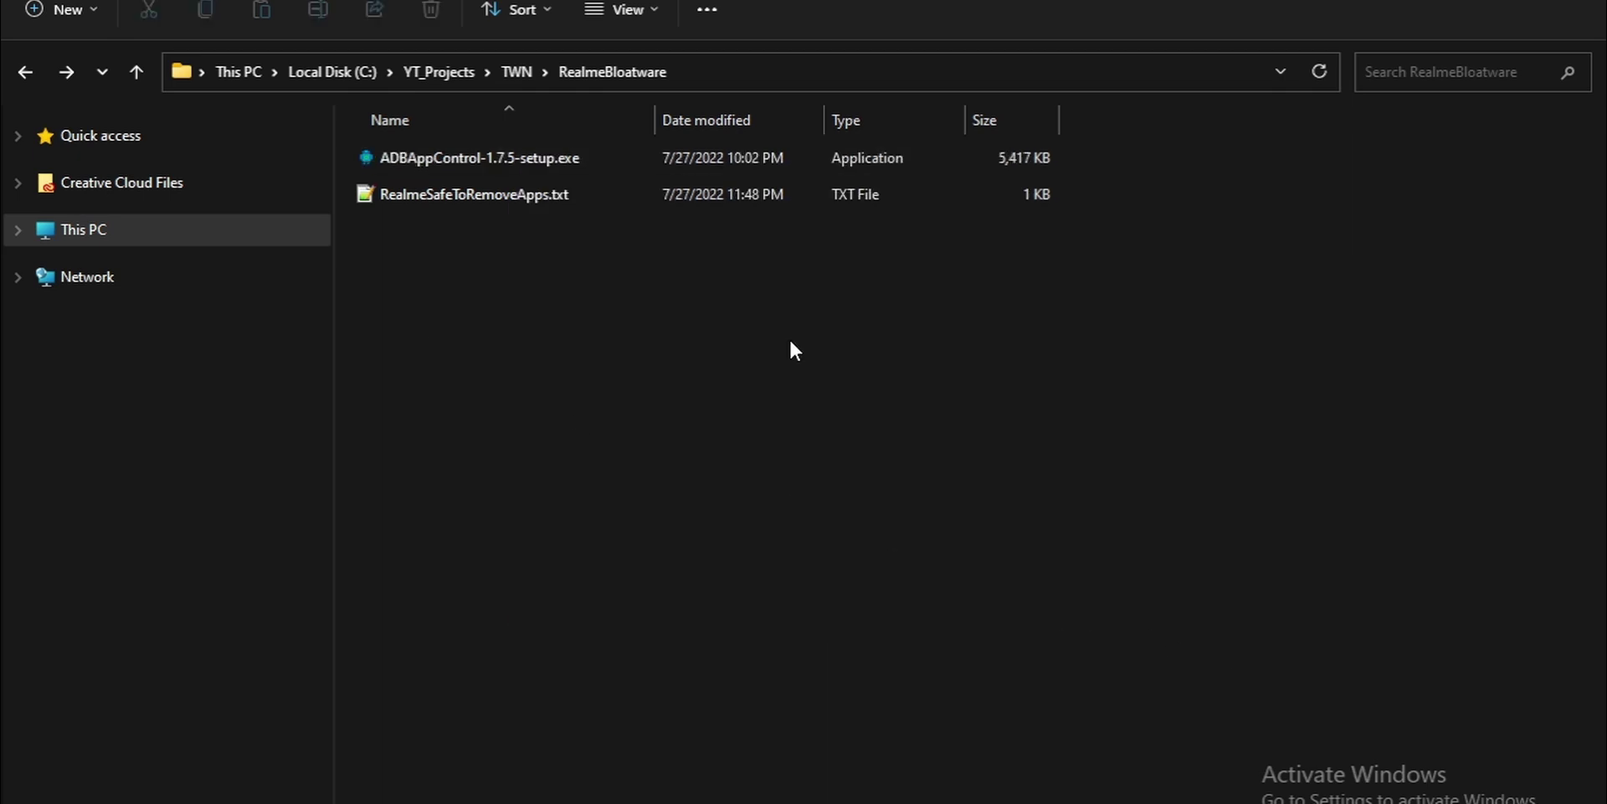
- Open the ADB_AppControl folder inside Downloads
click(18, 135)
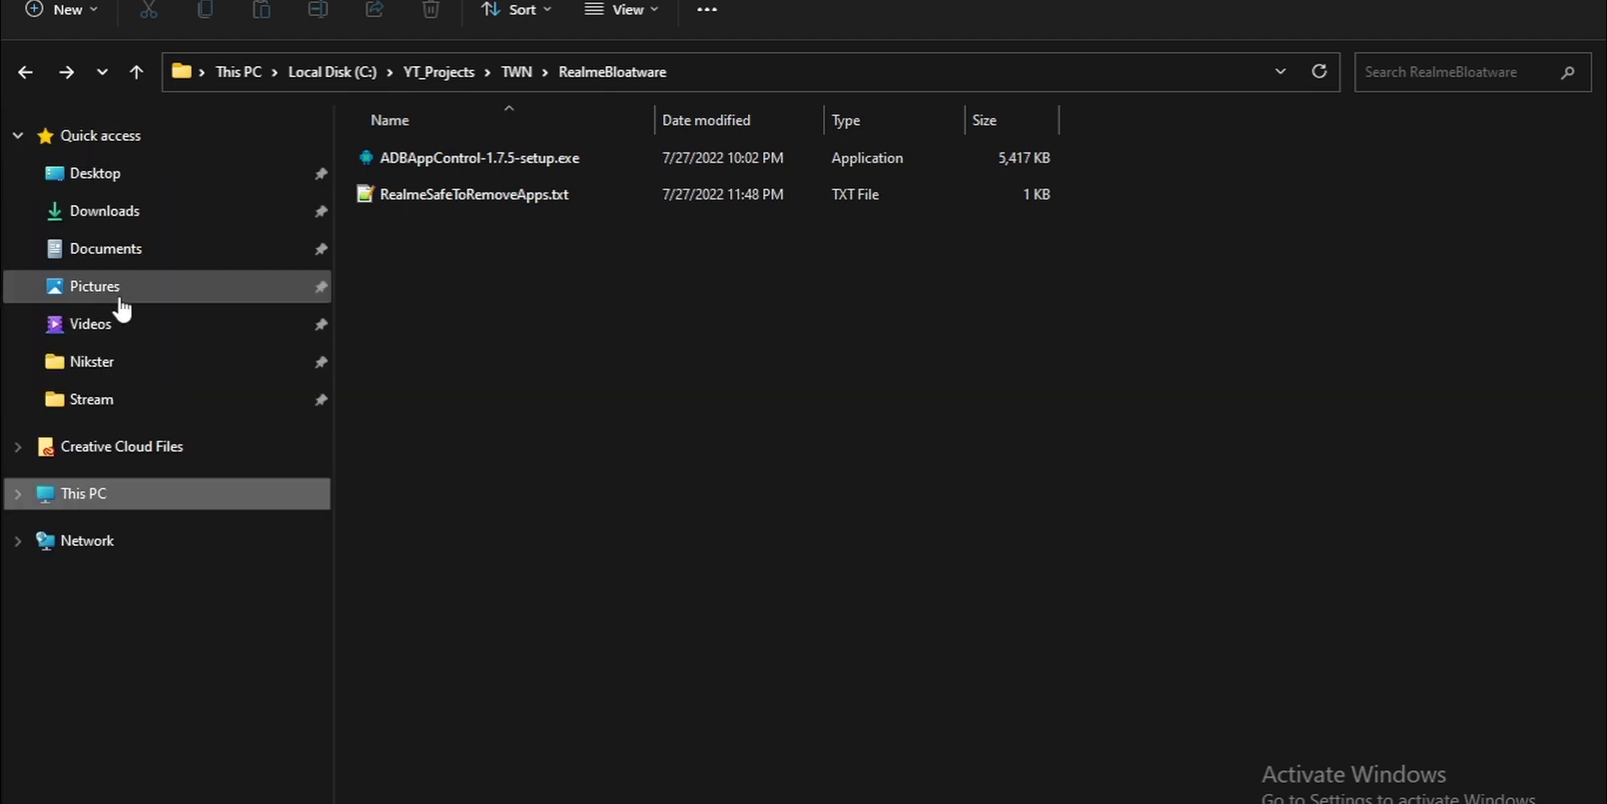
click(125, 213)
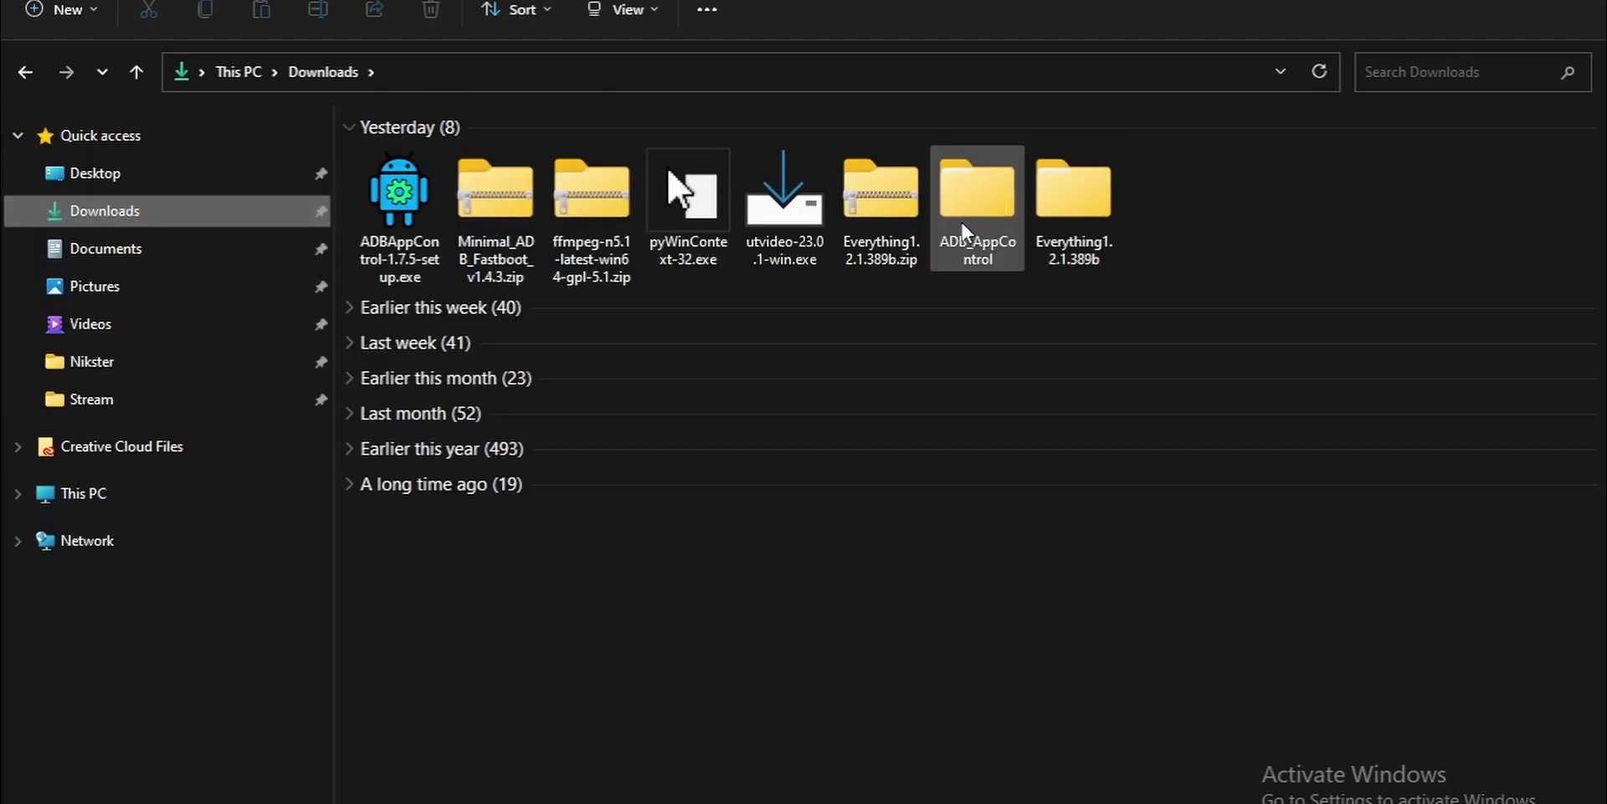
double_click(965, 233)
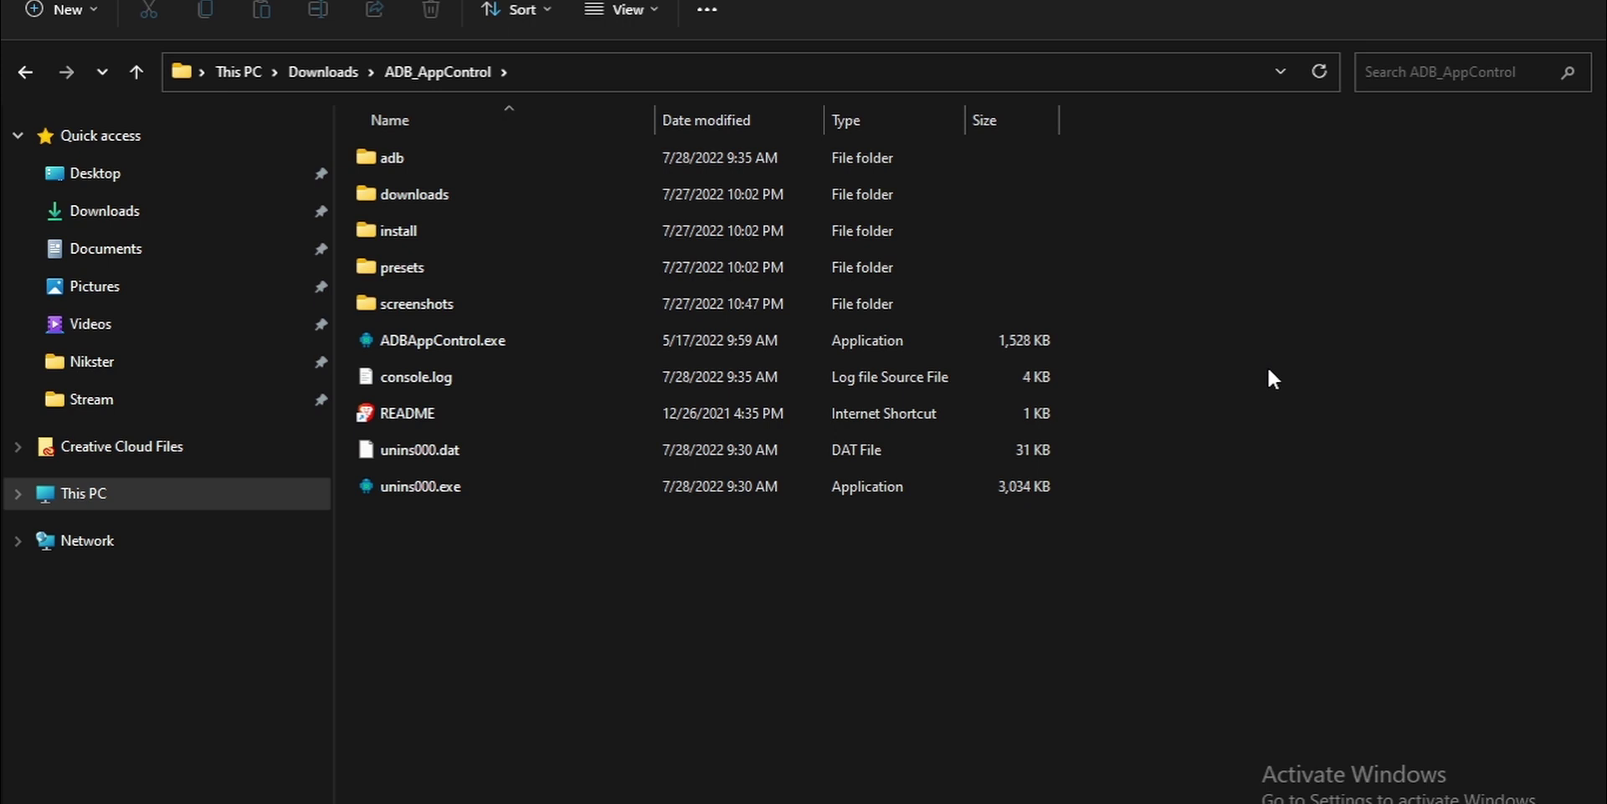
key(super)
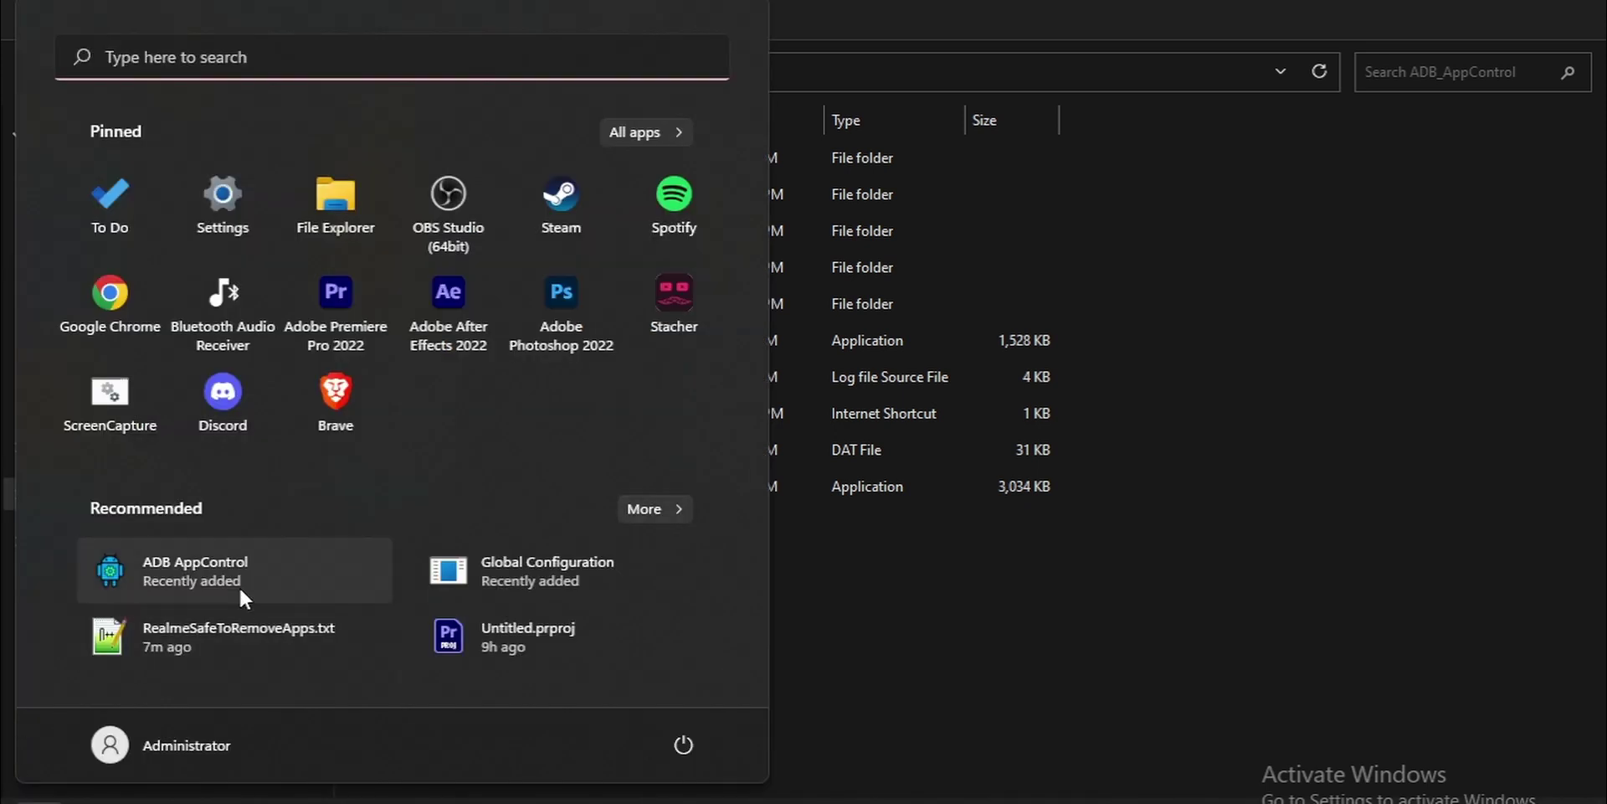
text(adb)
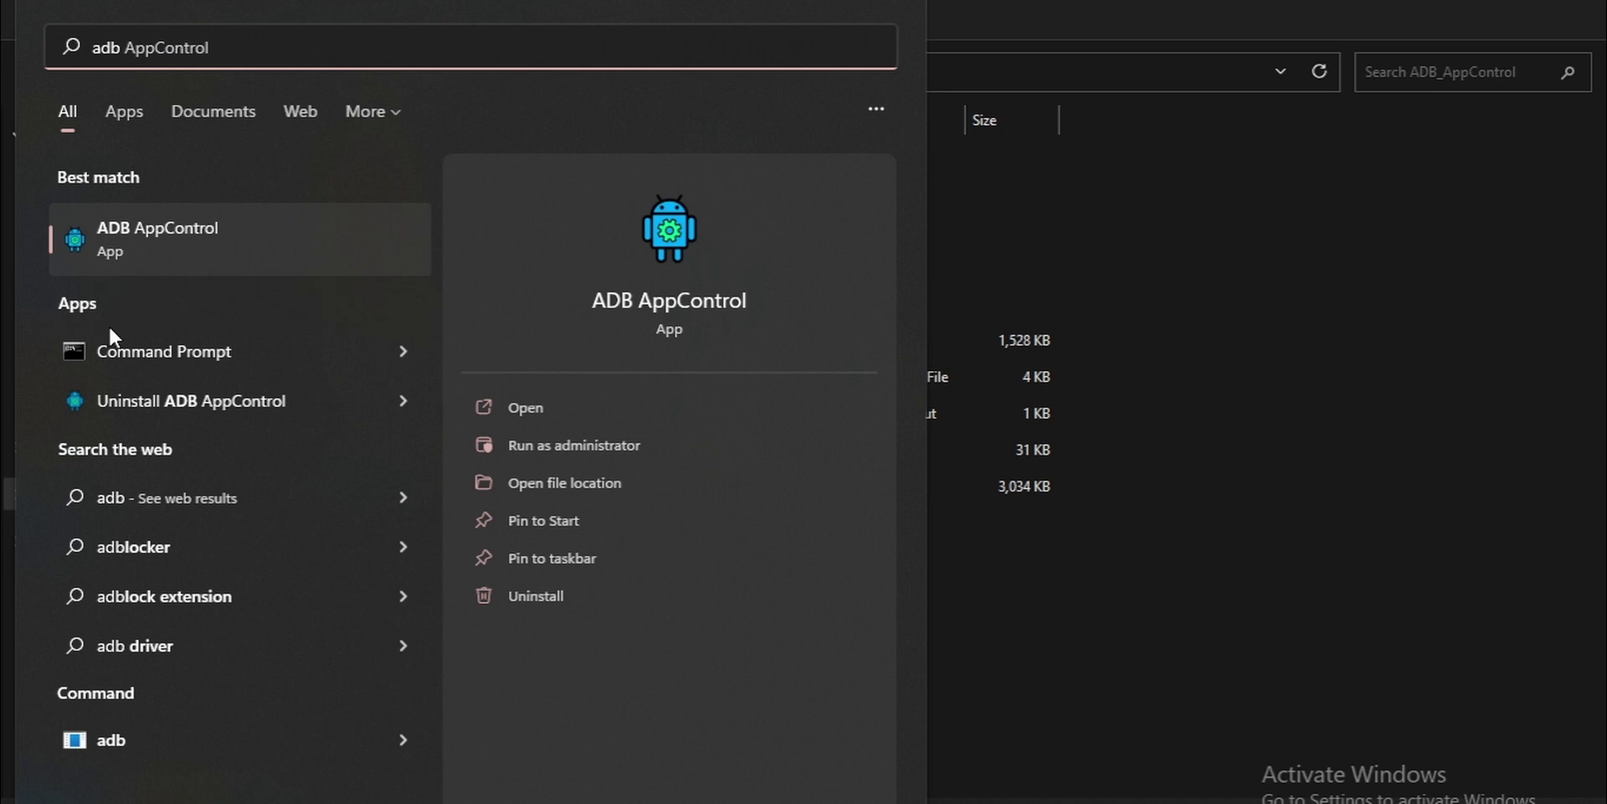
key(Escape)
- Launch ADBAppControl.exe and agree to install the ACBridge service app on the connected Realme phone
double_click(640, 347)
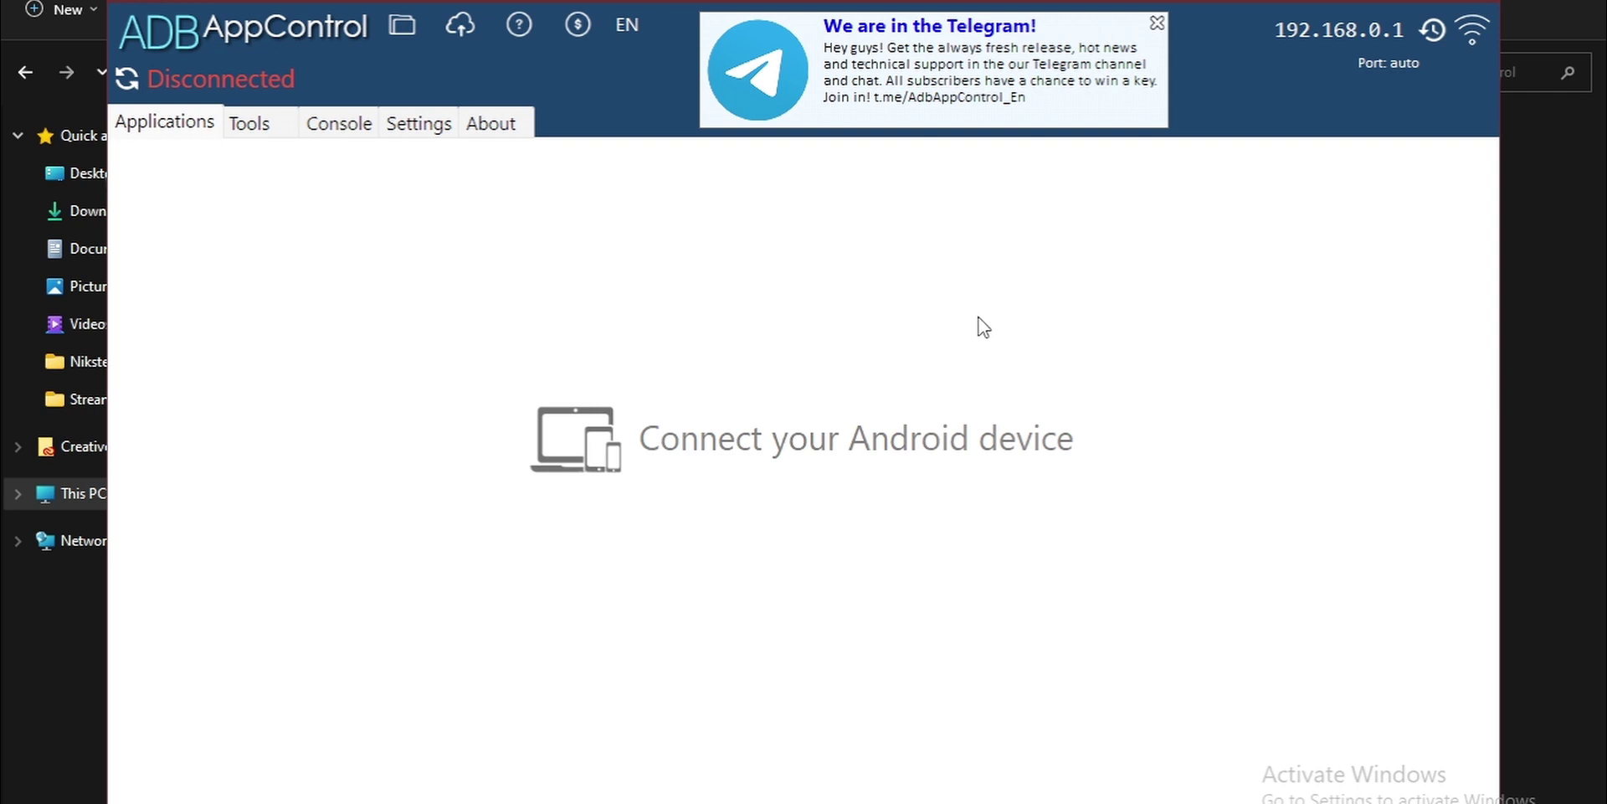
double_click(1421, 4)
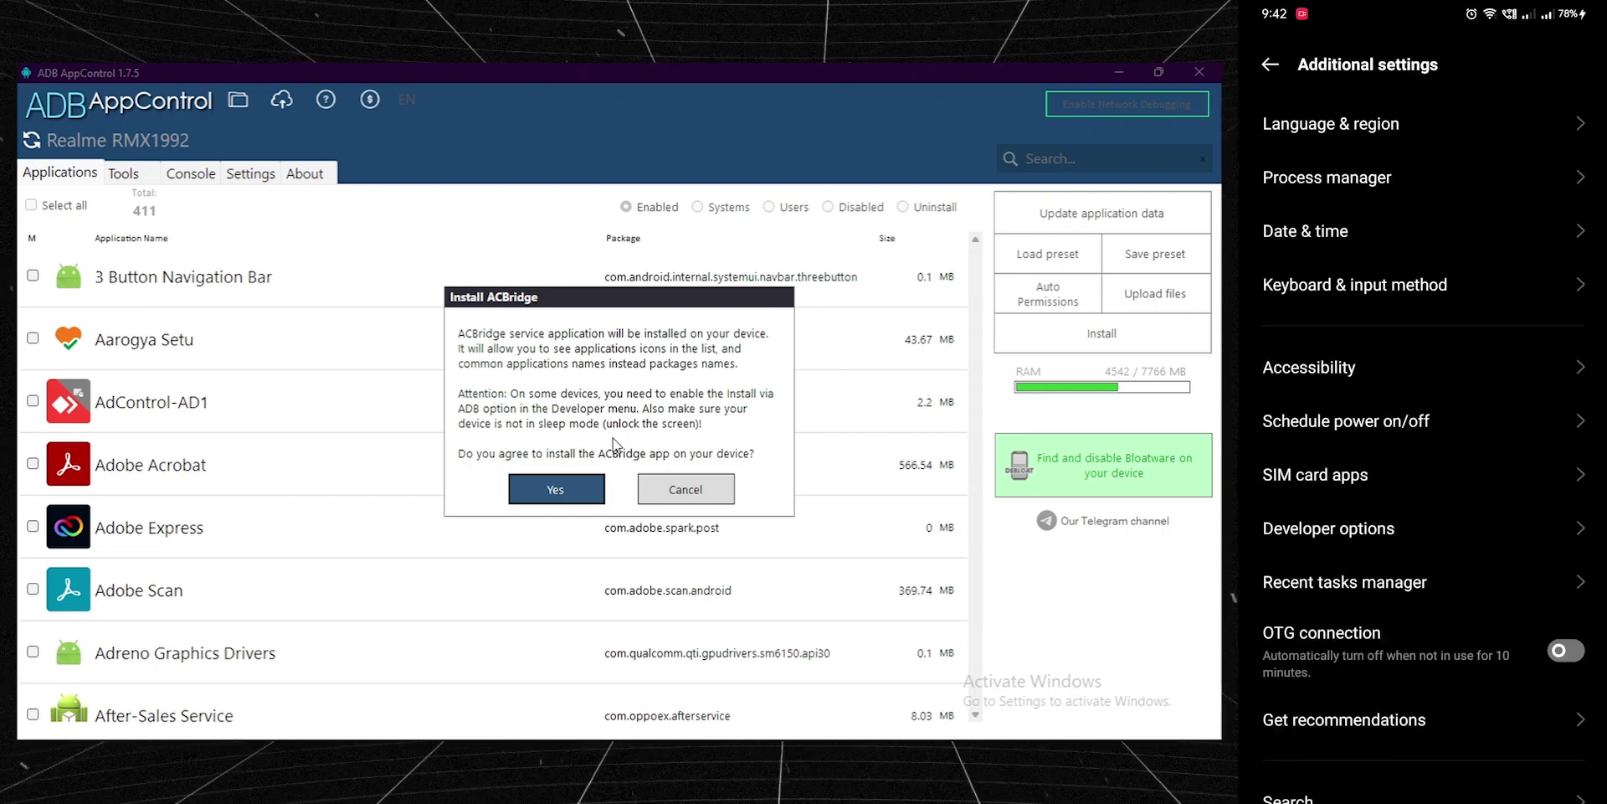
click(576, 500)
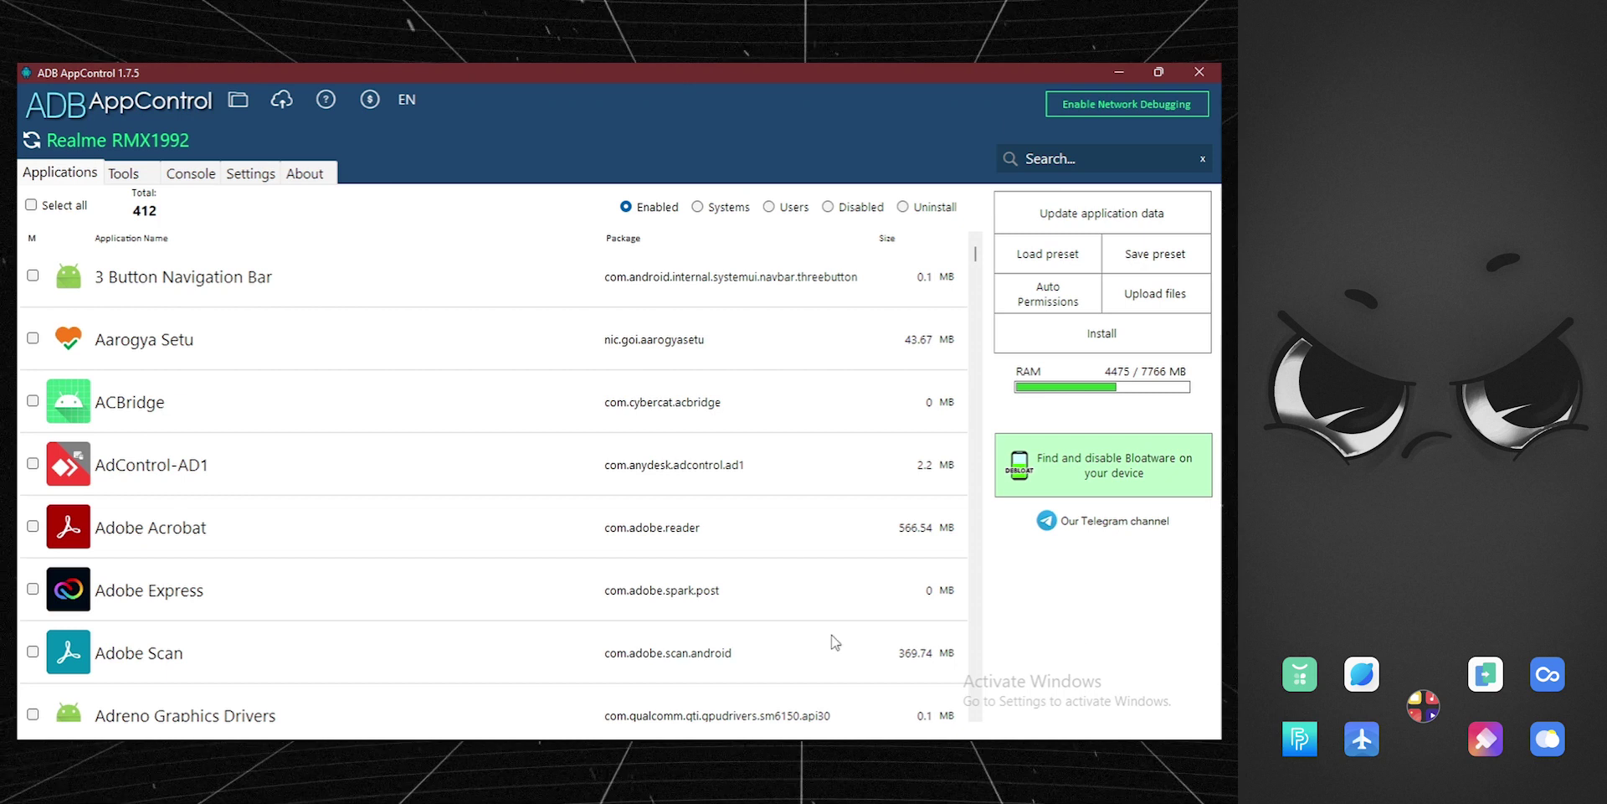
- Switch to File Explorer, return to the RealmeBloatware folder and open RealmeSafeToRemoveApps.txt
mouse_move(753, 739)
click(171, 728)
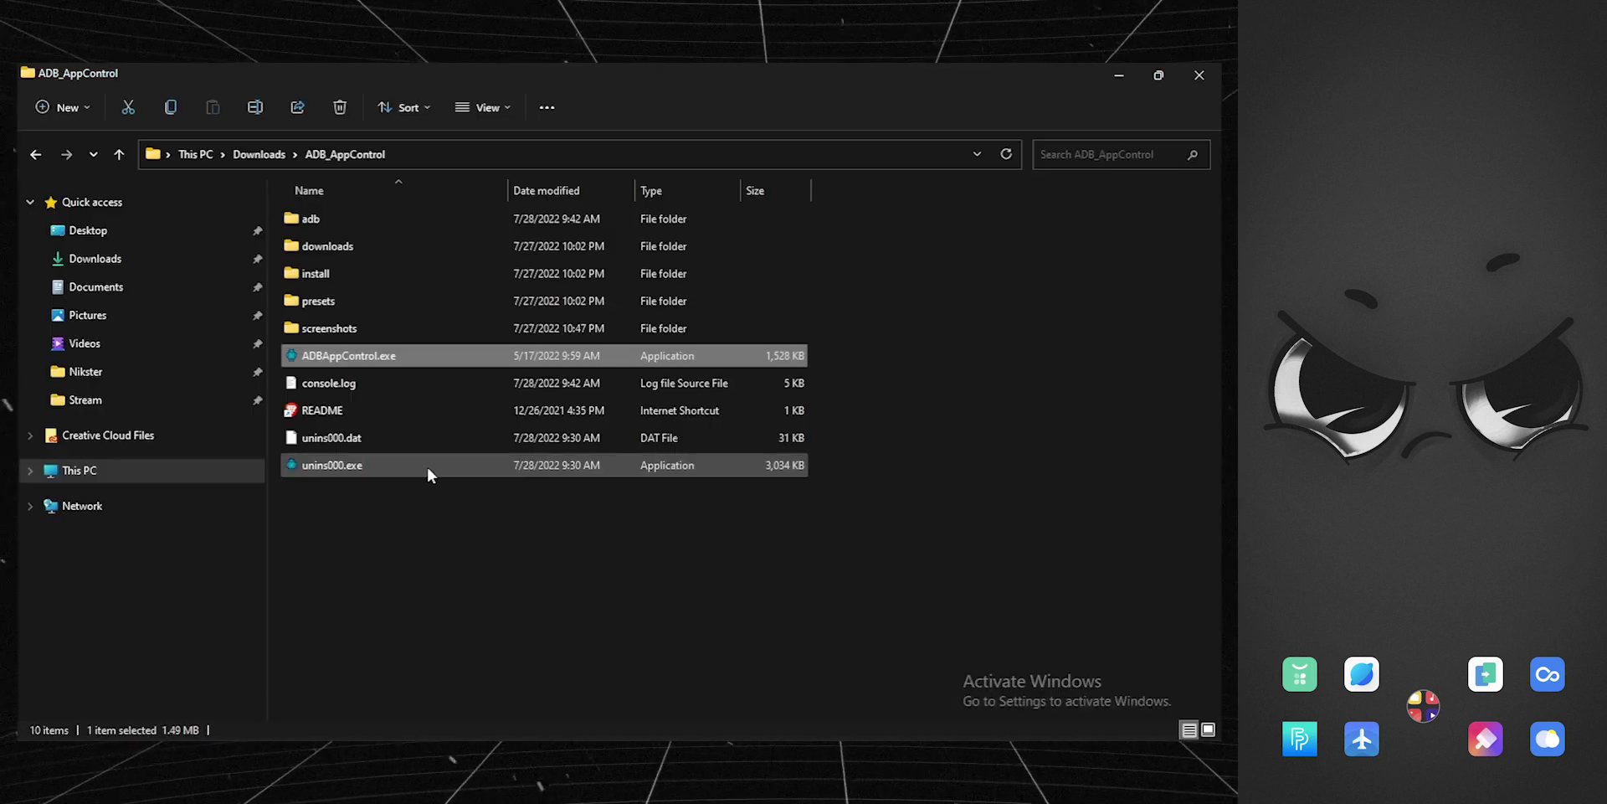
click(34, 154)
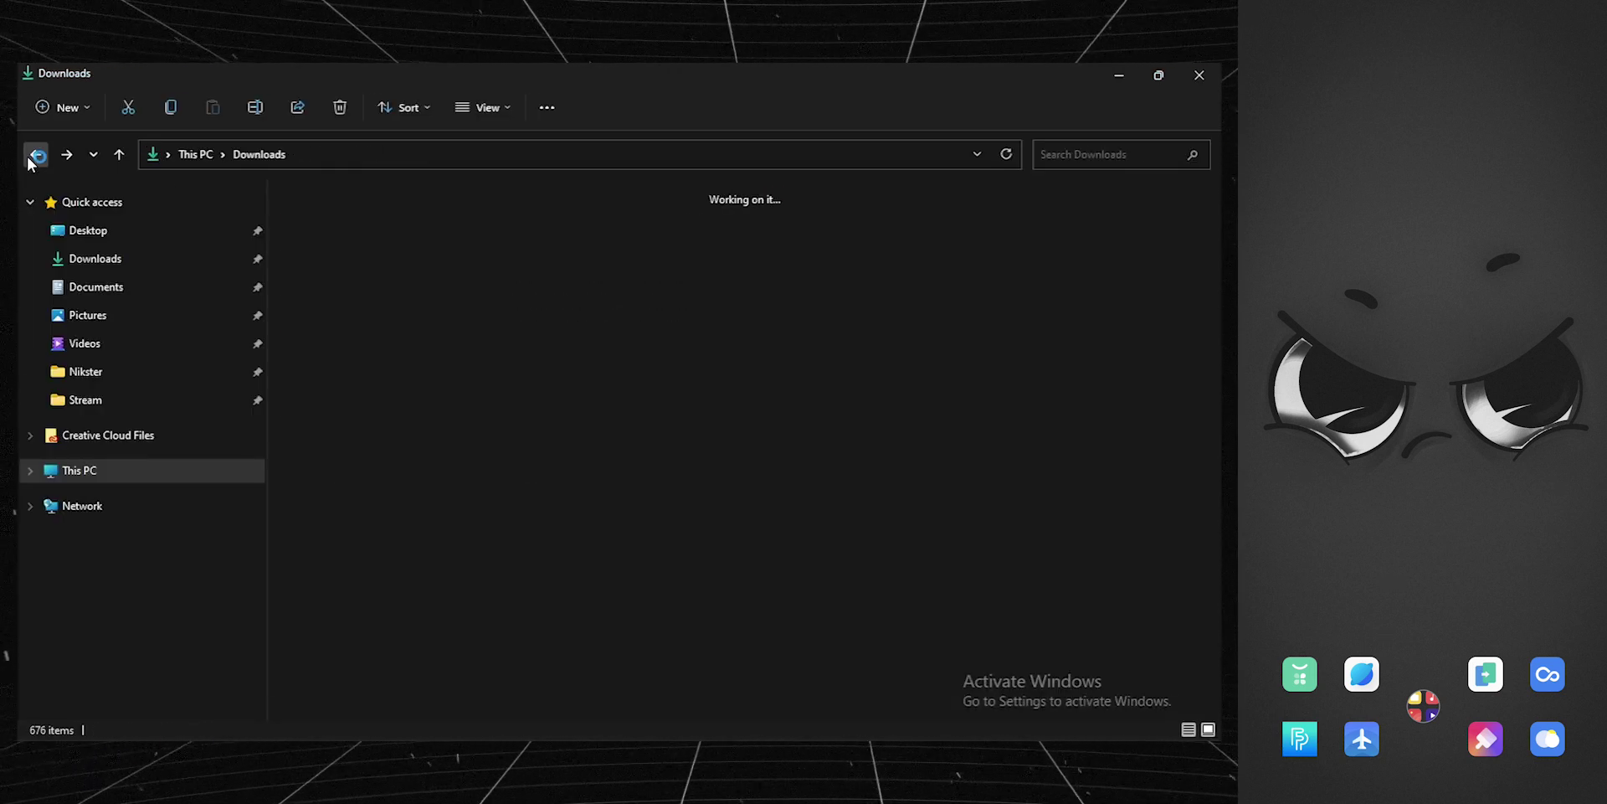
click(35, 154)
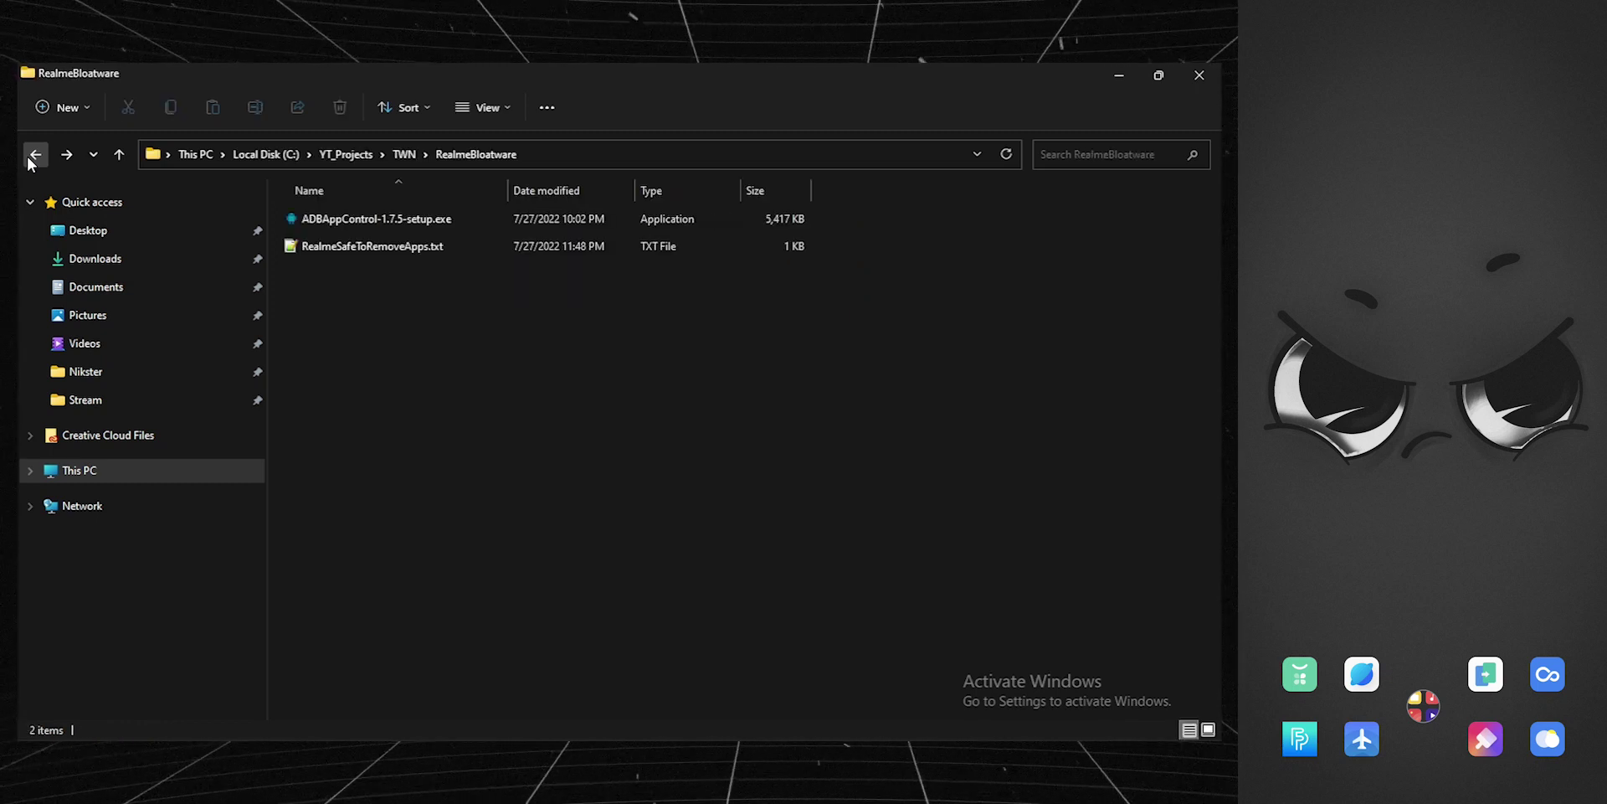
double_click(412, 251)
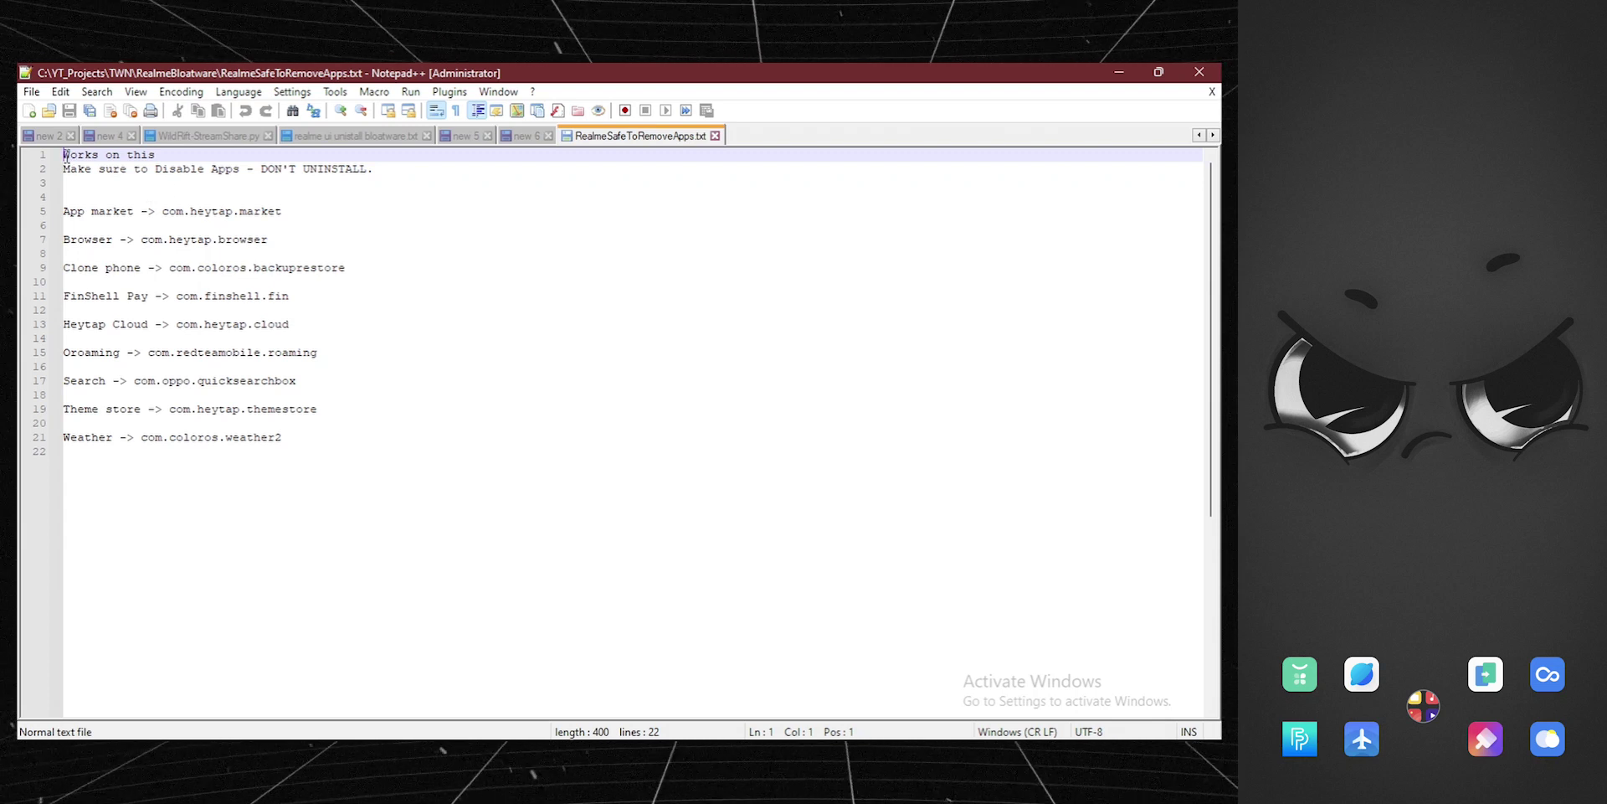
- Review the text file's list of app names and package names that are safe to disable
drag(82, 193, 147, 556)
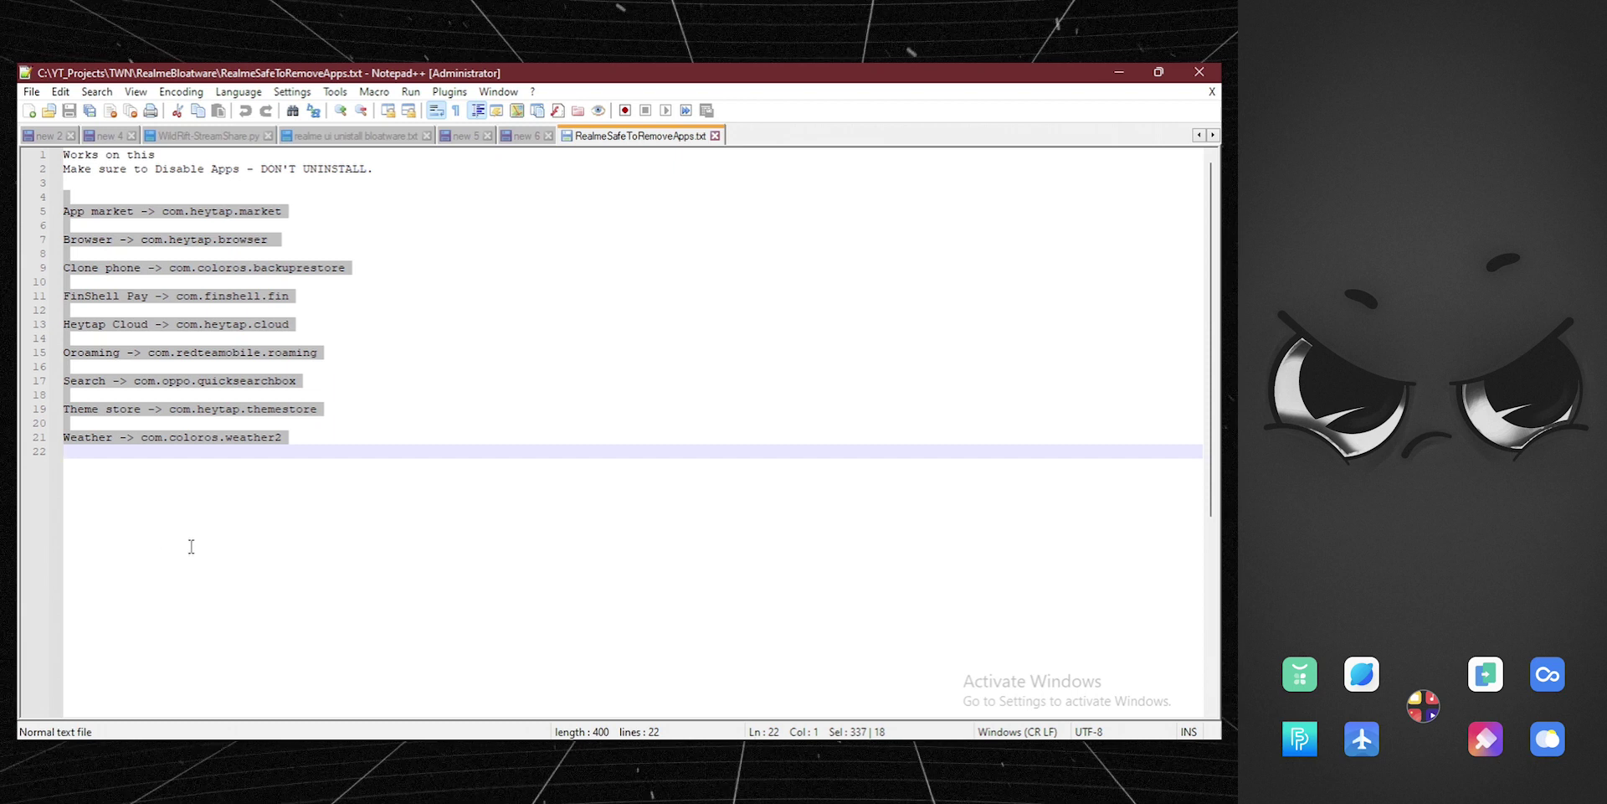
click(184, 544)
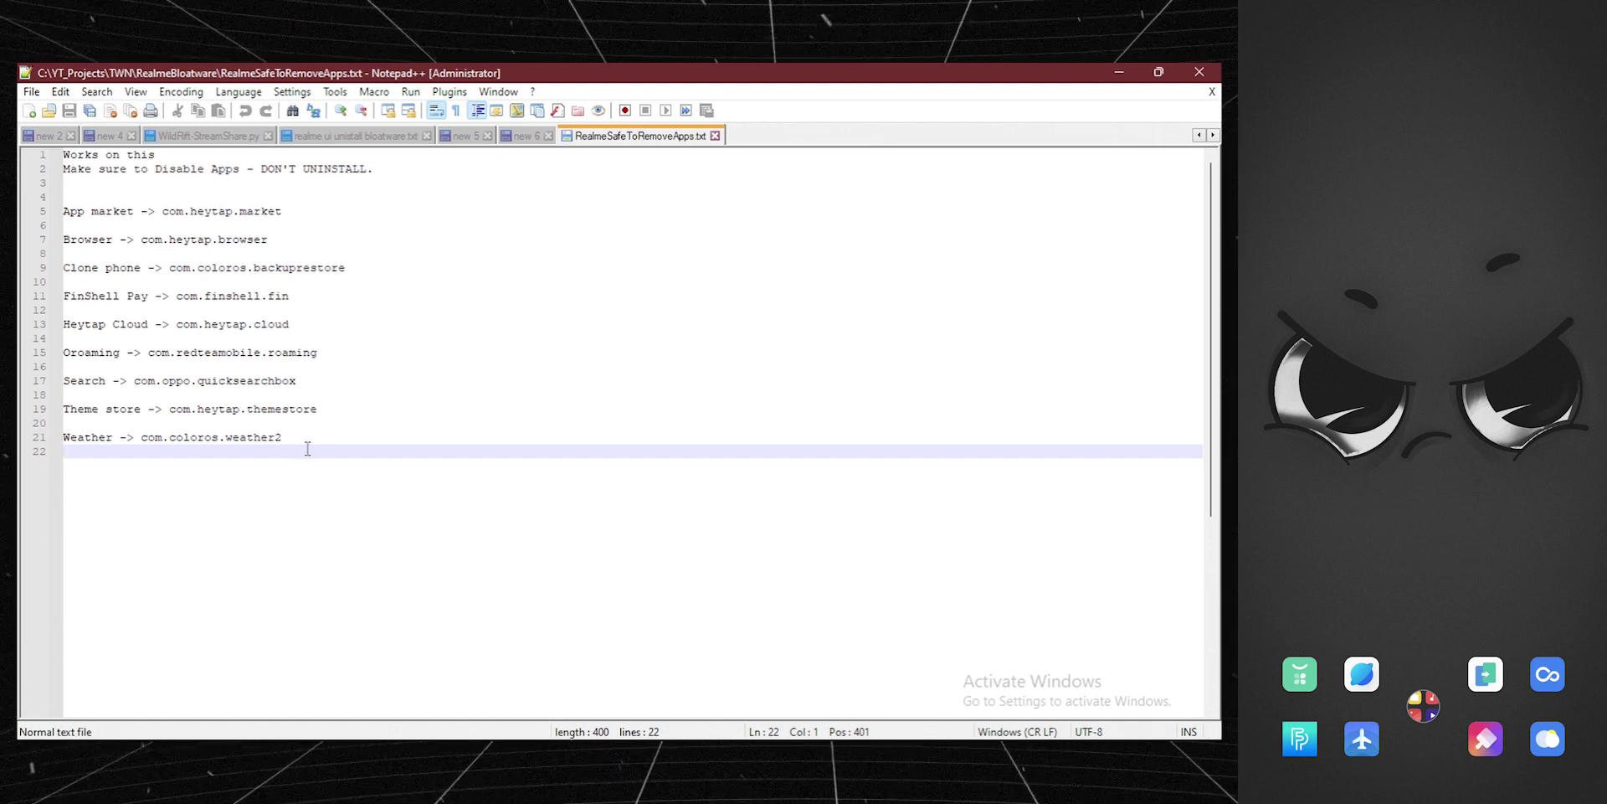
drag(144, 194, 194, 593)
click(323, 474)
drag(324, 473, 178, 502)
click(137, 196)
click(353, 453)
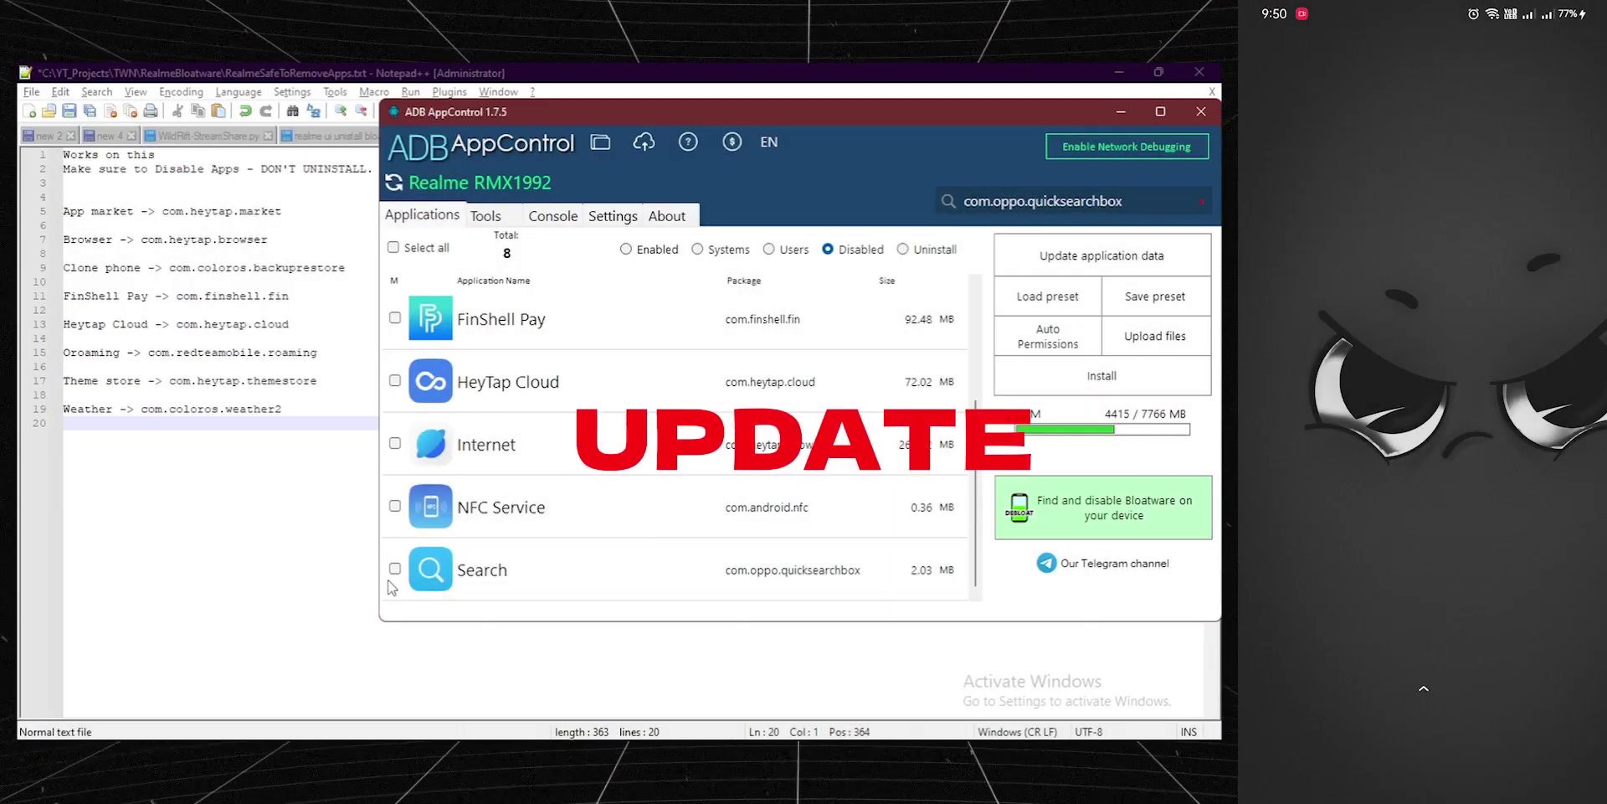
- Enable the disabled Search app (com.oppo.quicksearchbox) and dismiss the completion message
click(421, 589)
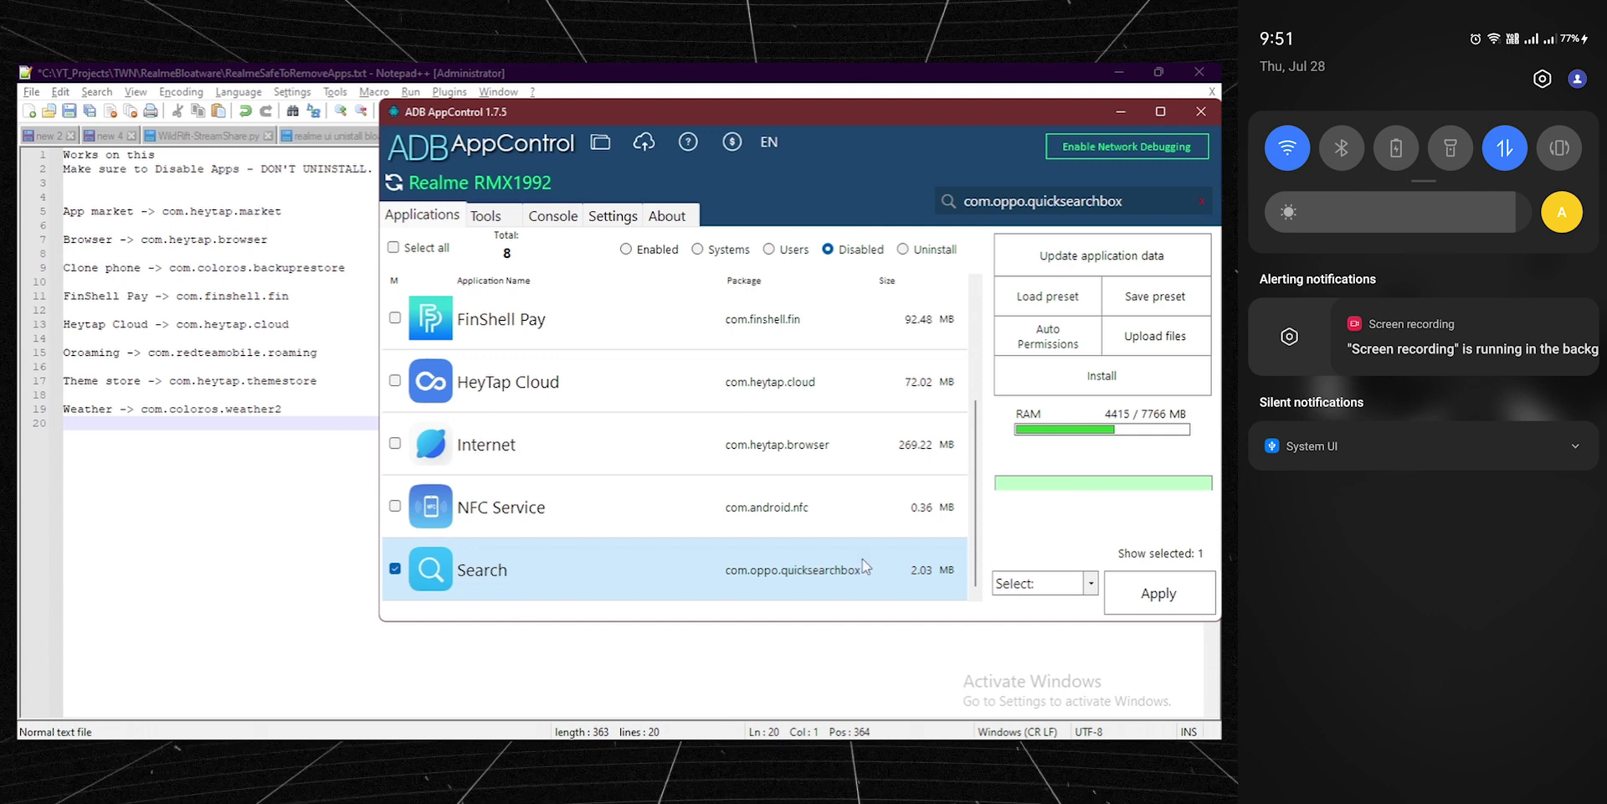
click(1038, 584)
click(1016, 623)
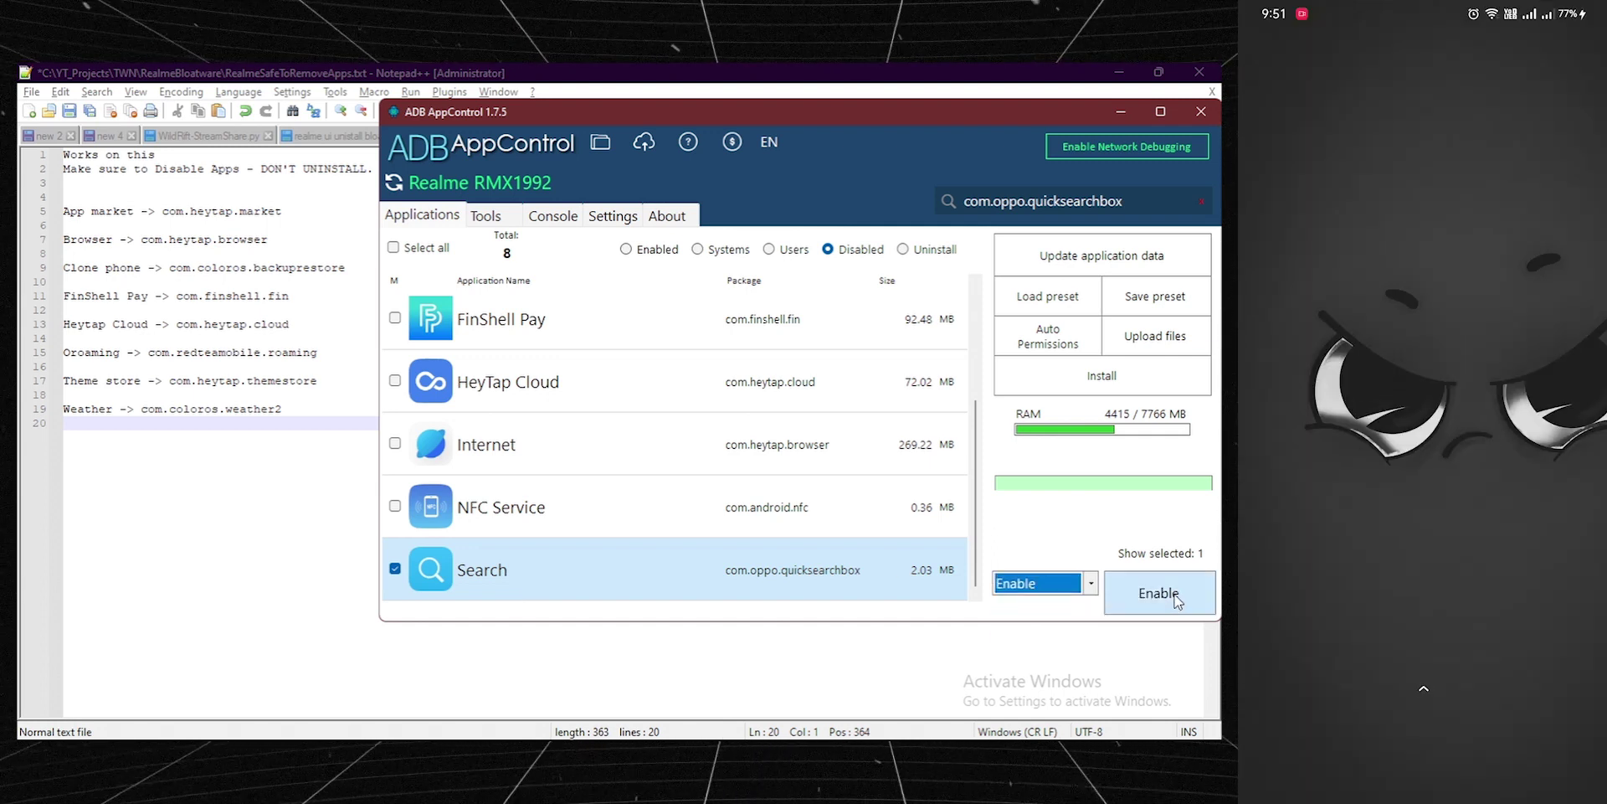
click(1159, 592)
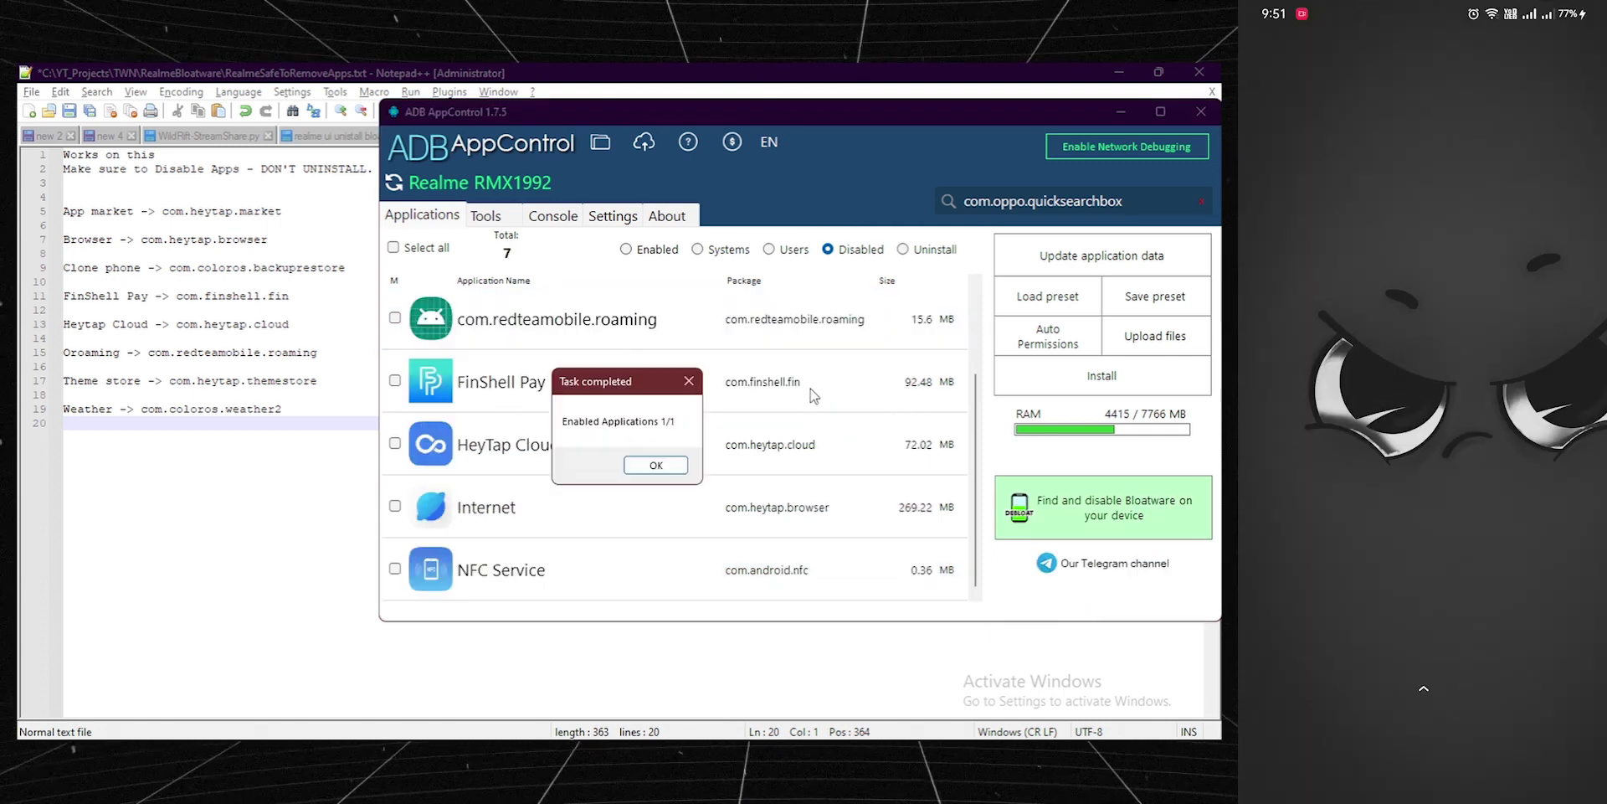
click(657, 465)
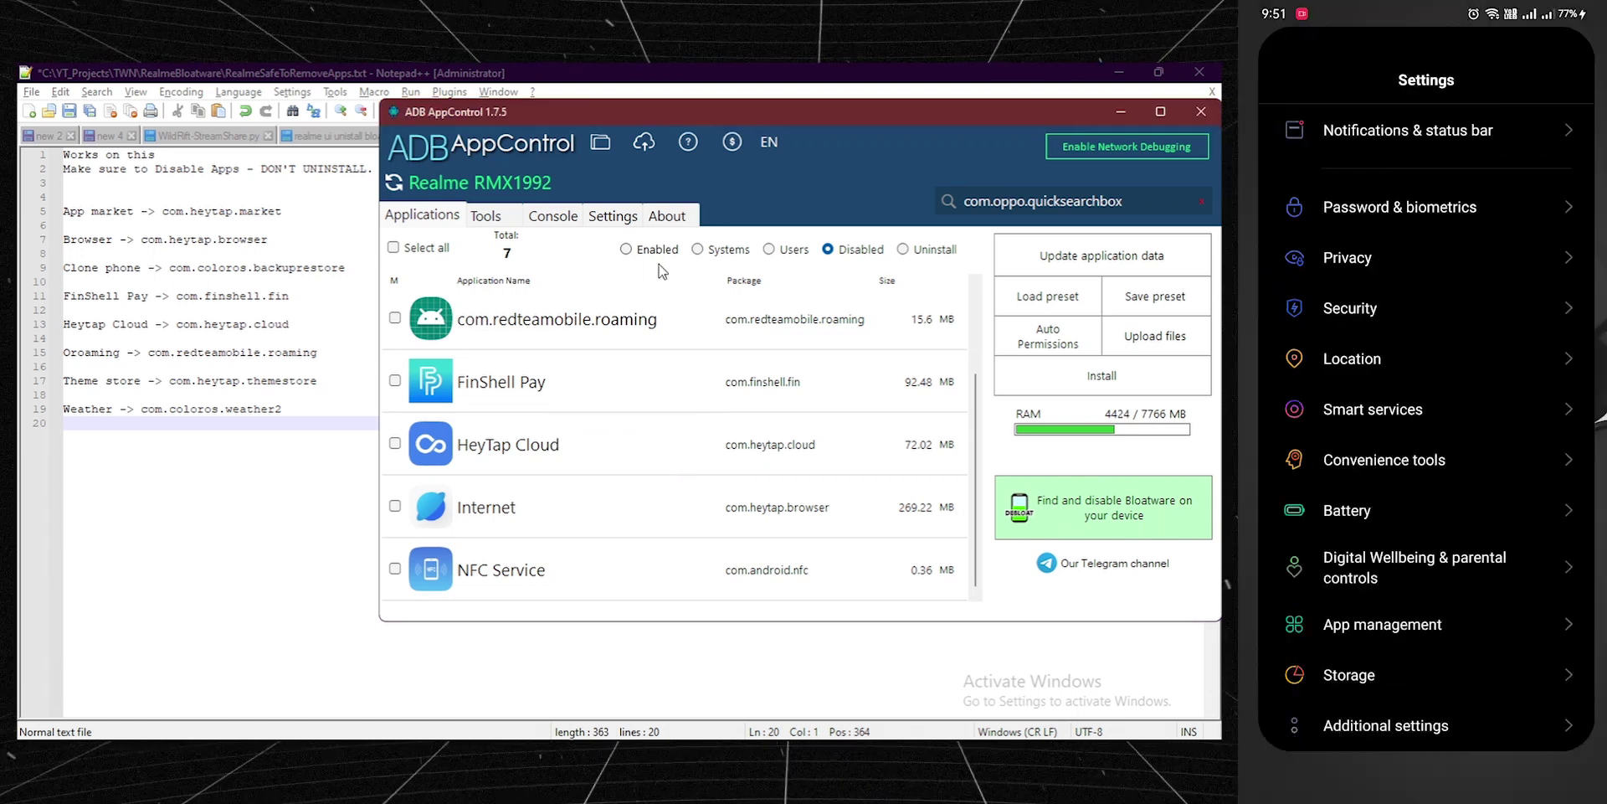
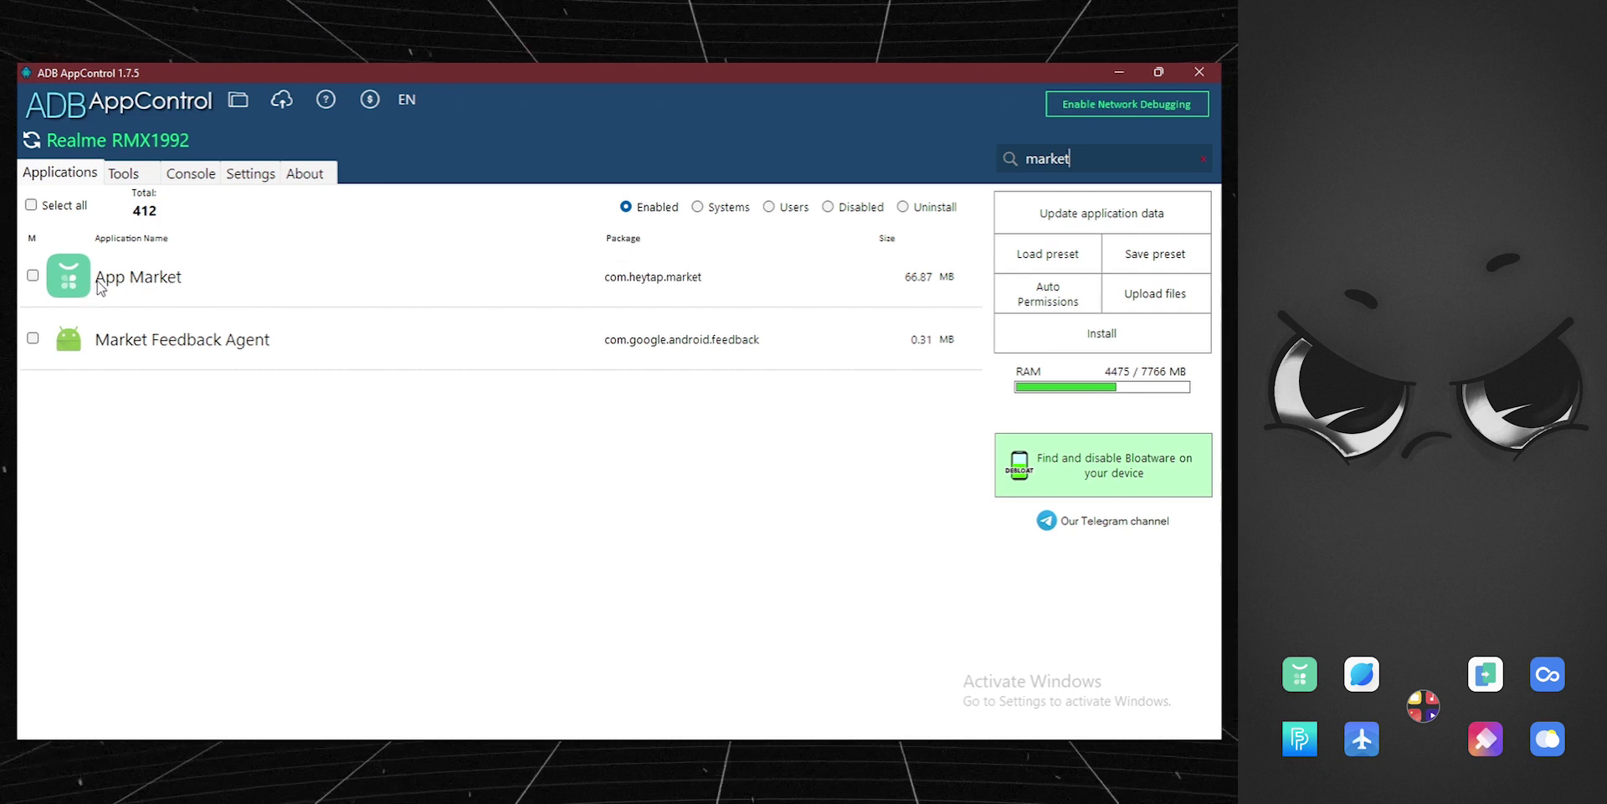
- Switch to the text file in Notepad++ and copy the App market package name com.heytap.market
key(alt+Tab)
key(alt+Tab)
key(Tab)
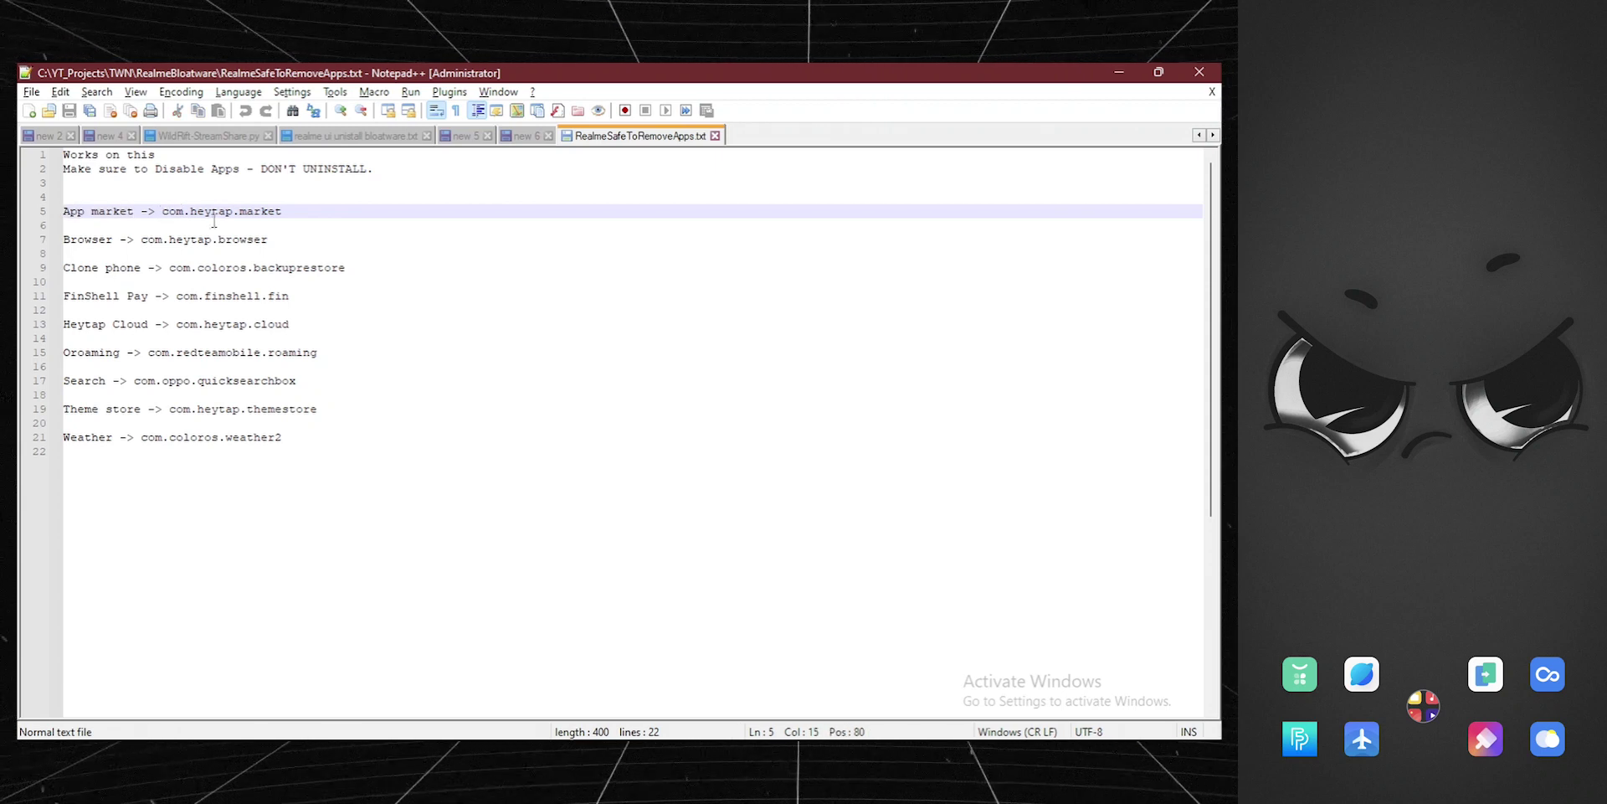
shift+click(302, 215)
key(ctrl+c)
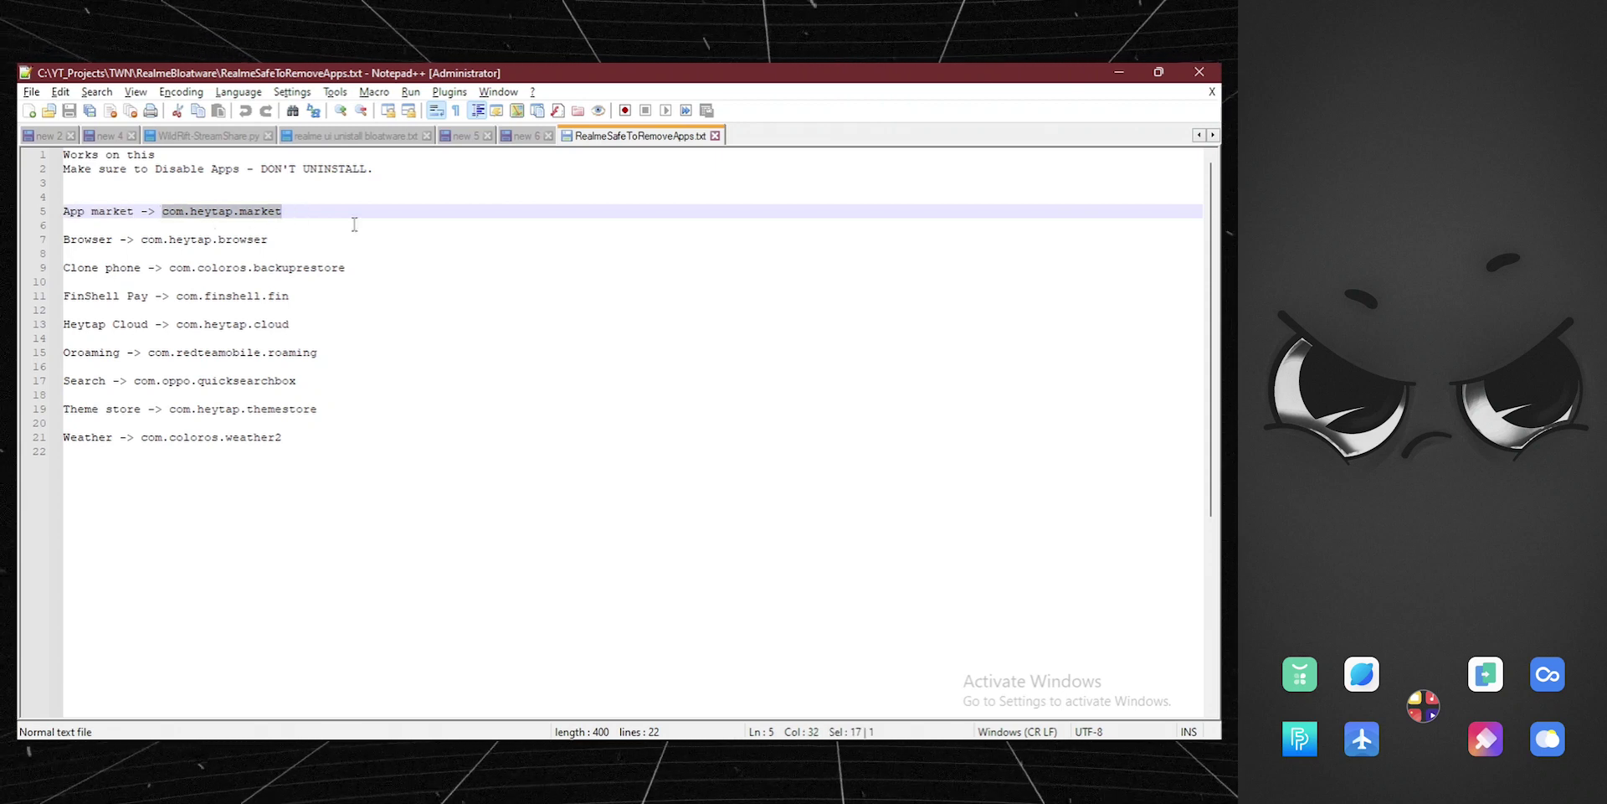
- Switch to ADB AppControl and filter the application list by the copied package name com.heytap.market
key(alt+Tab)
key(alt+Tab)
key(Tab)
key(alt+Tab)
key(Tab)
key(Tab)
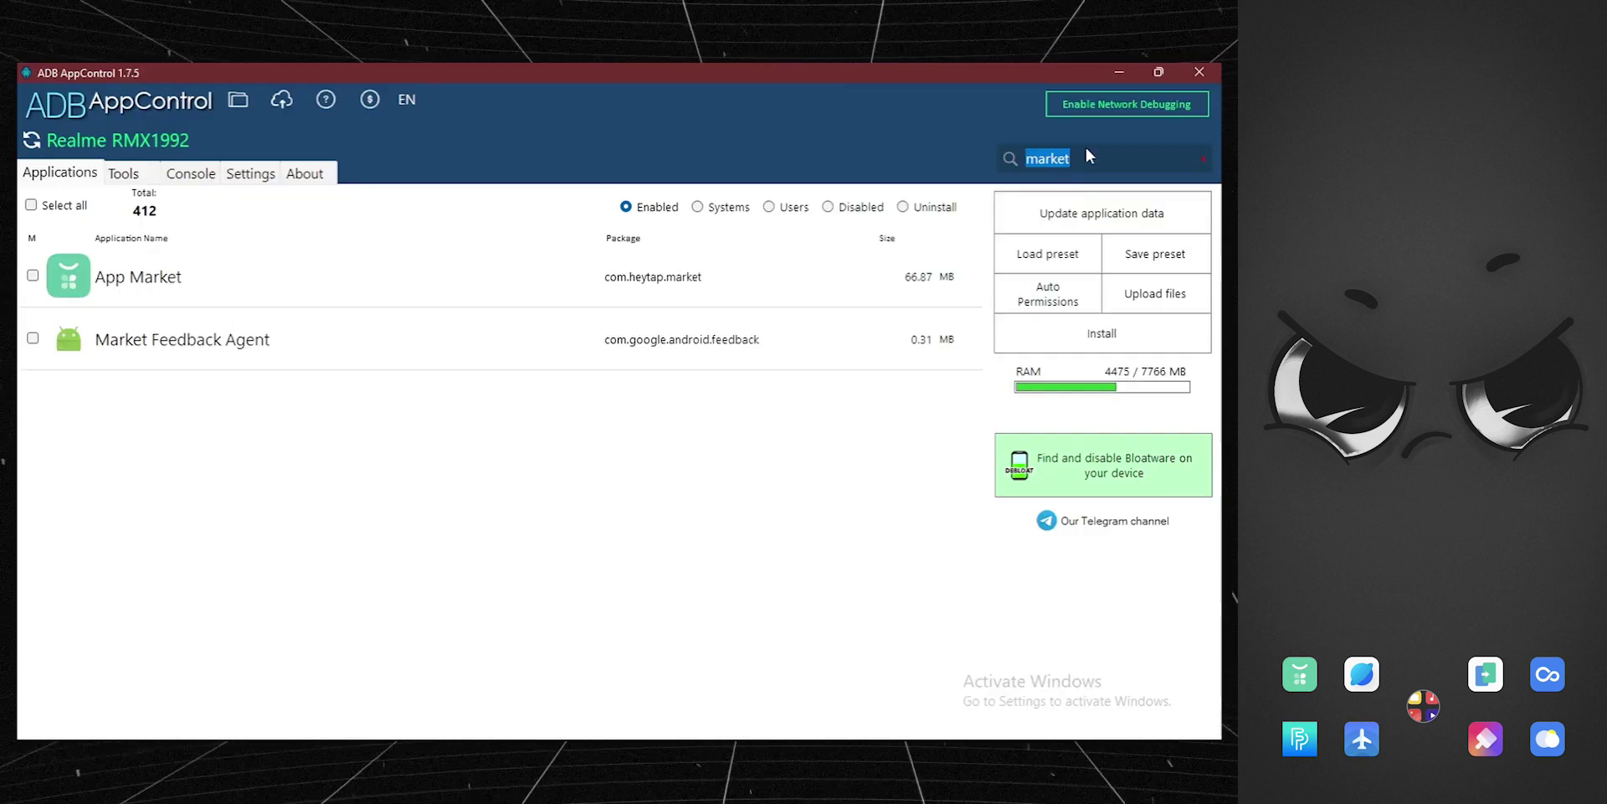
key(ctrl+v)
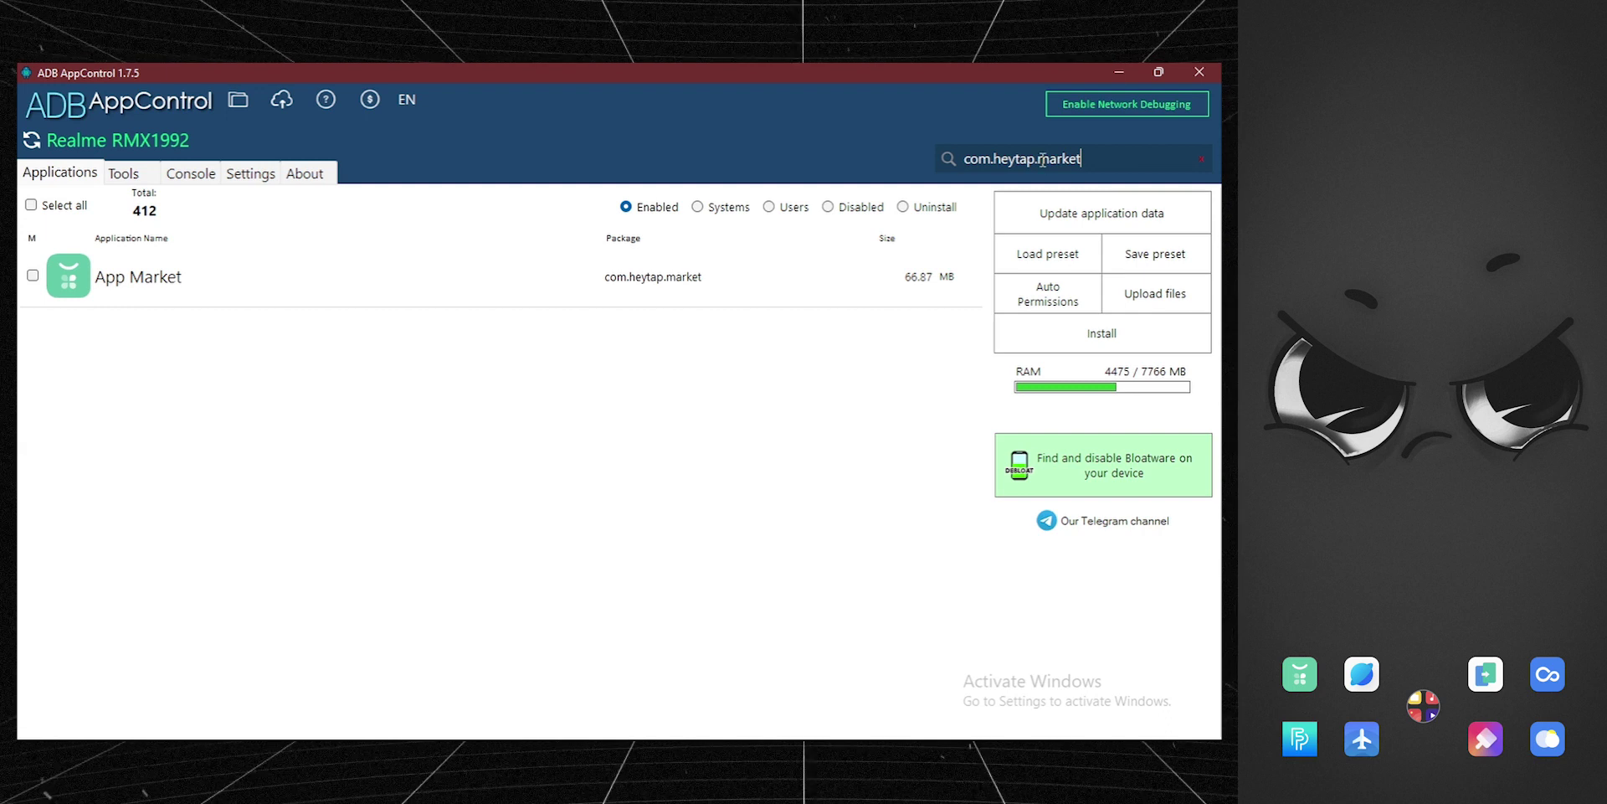
- Mark App Market for processing and open the list of actions available for selected apps
key(alt+Tab)
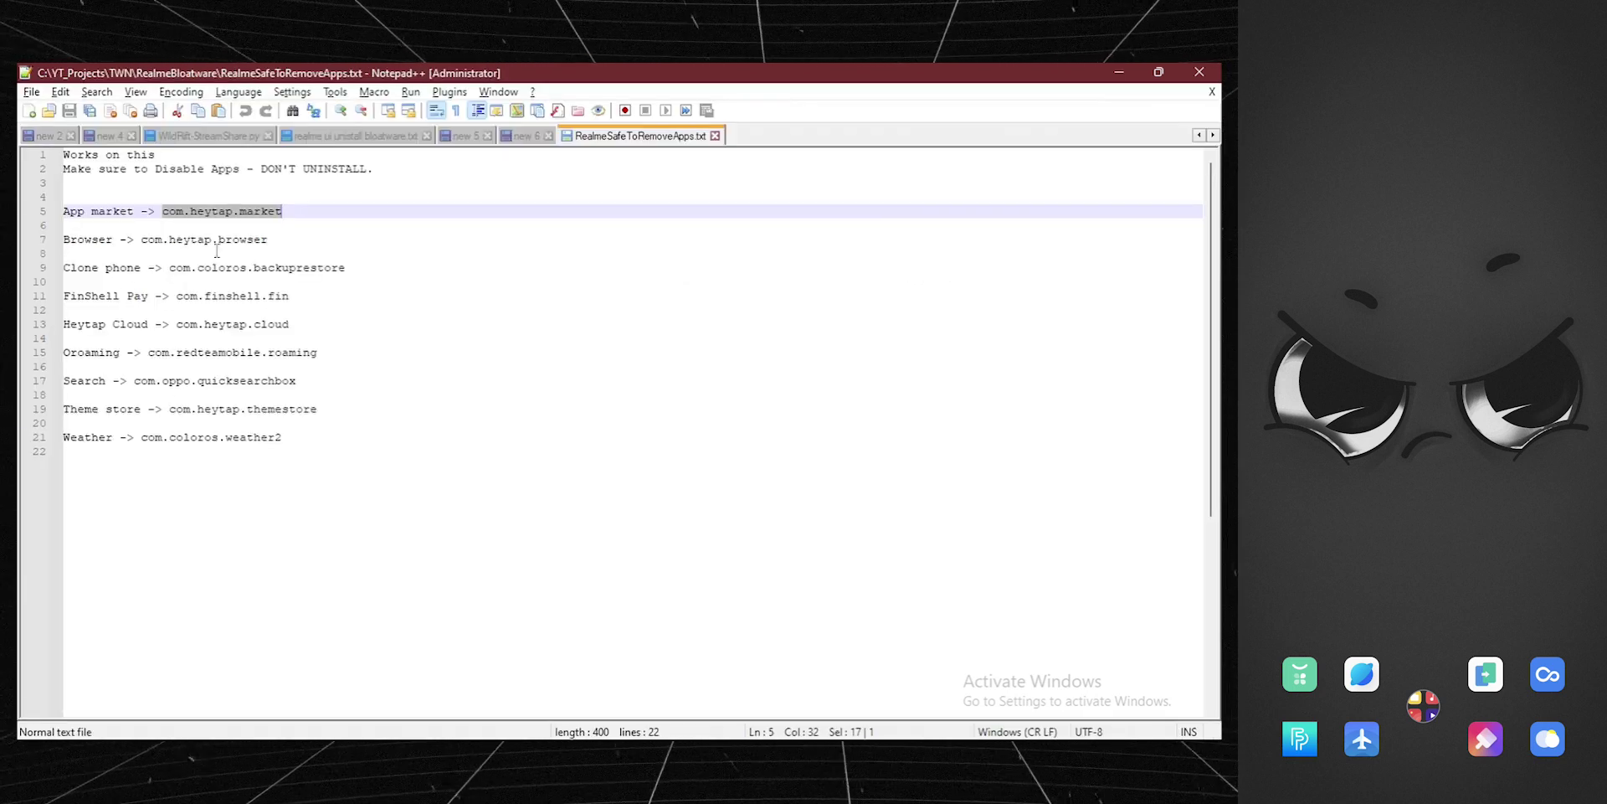
key(alt+Tab)
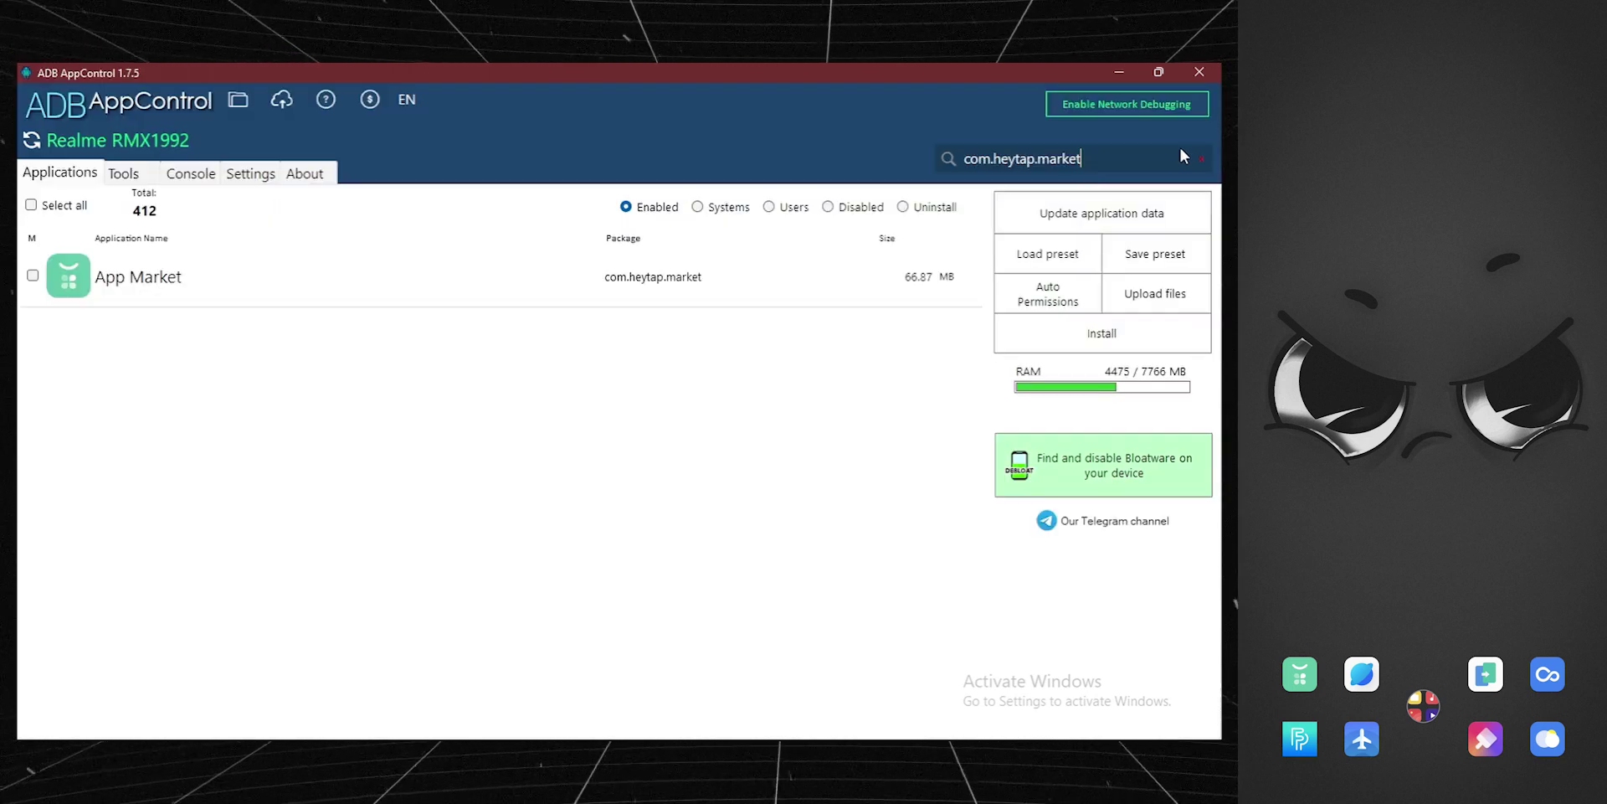
click(33, 277)
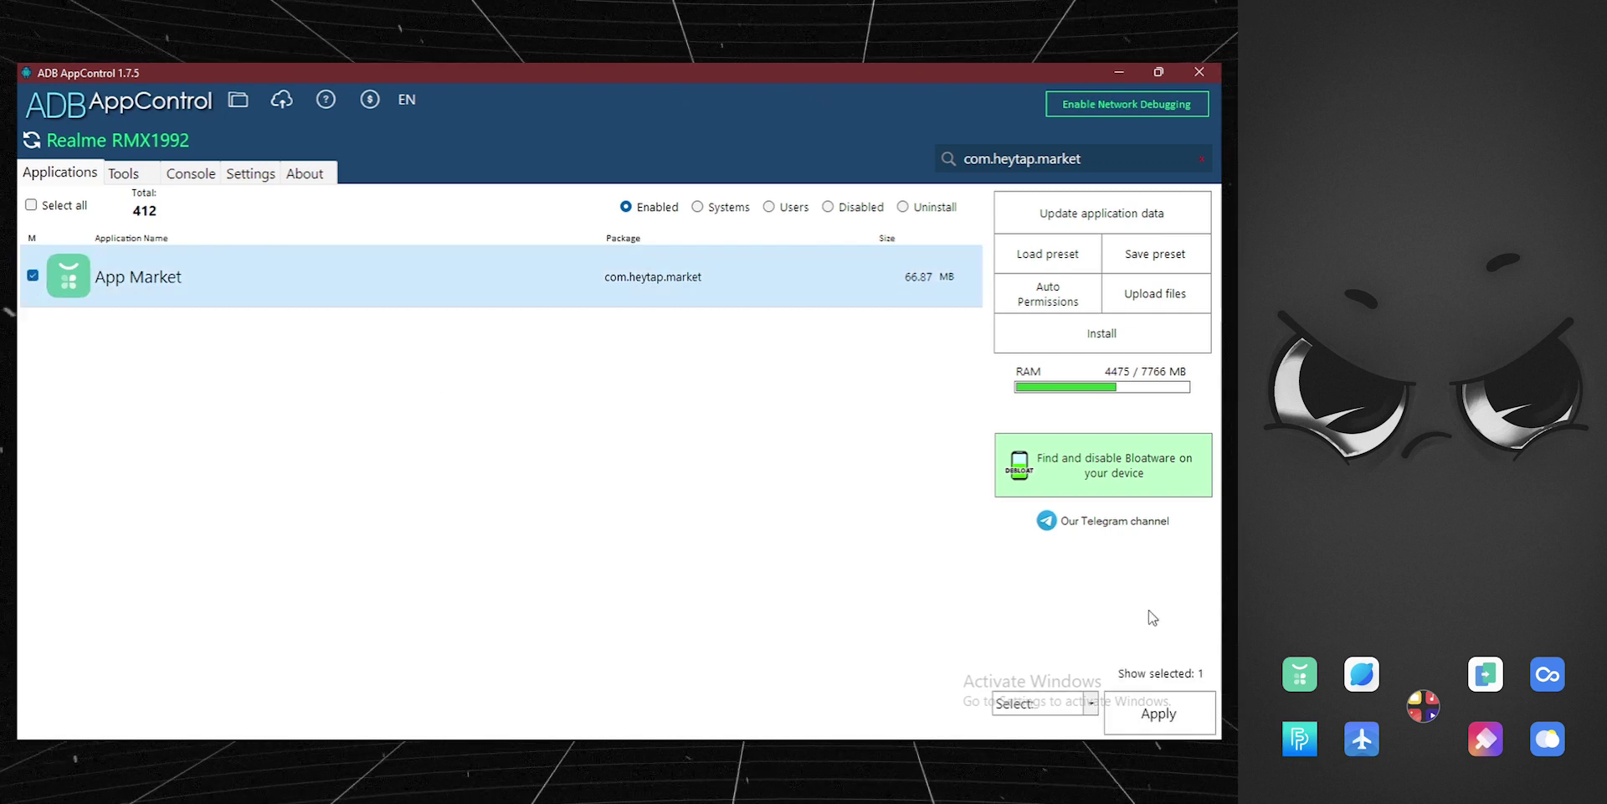
click(1031, 701)
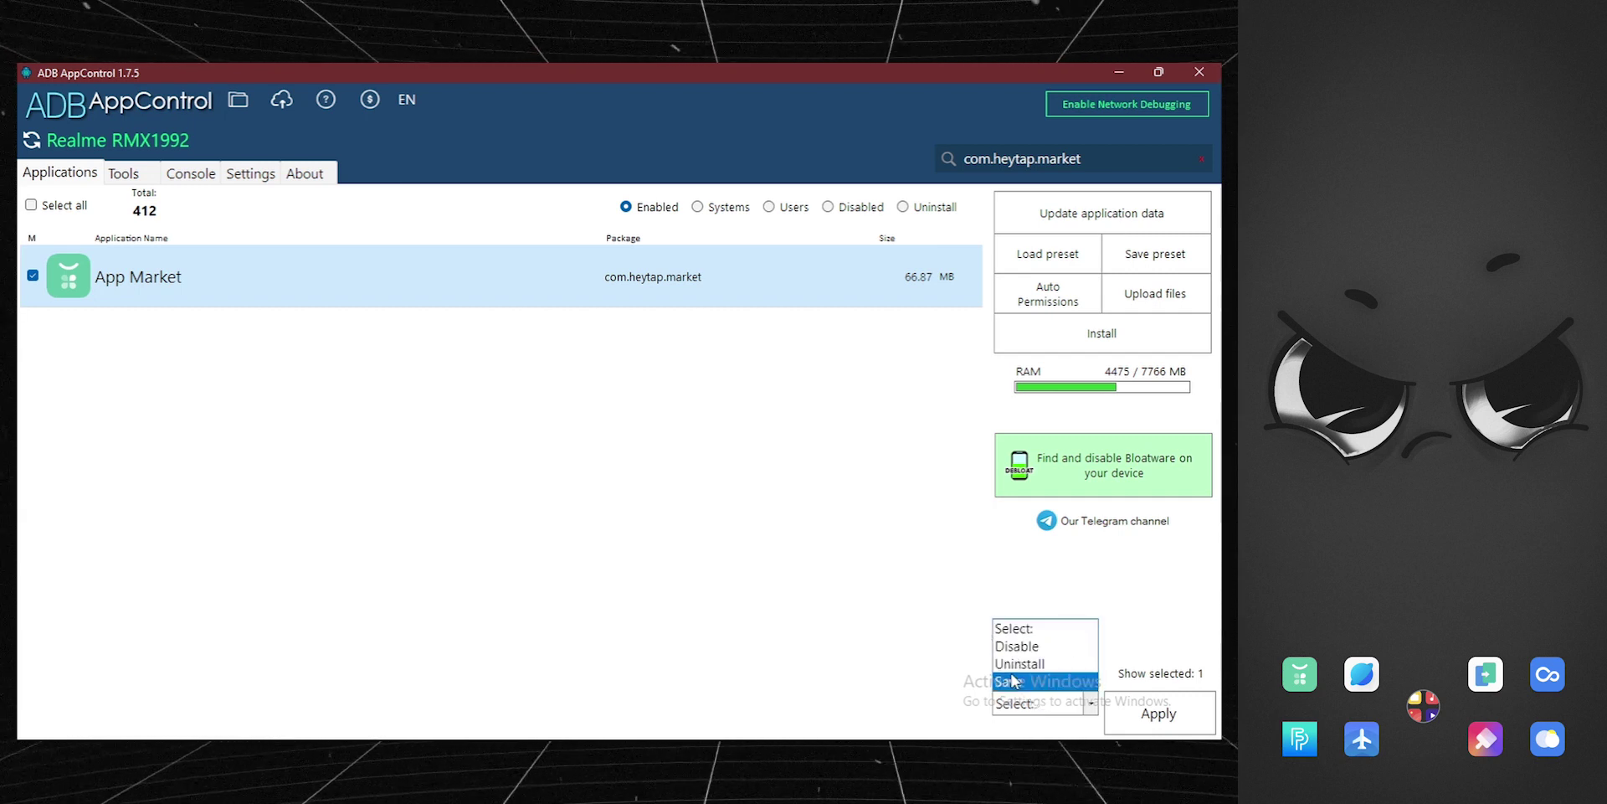
- Restore the ADB AppControl window, shrink it and place it so the package names in the text file remain readable beside it
click(717, 72)
double_click(717, 72)
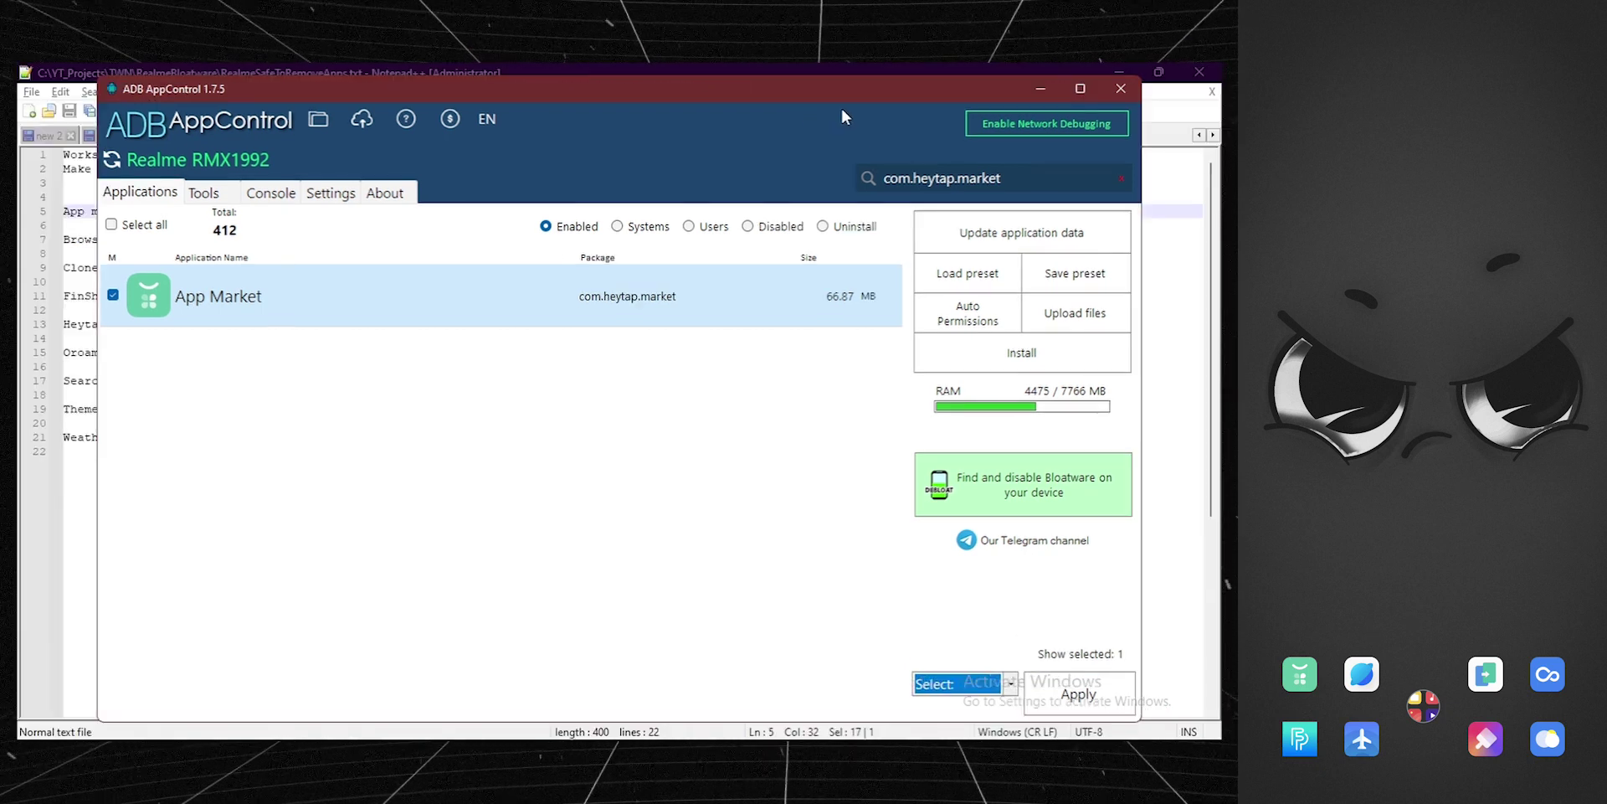
drag(722, 91, 593, 143)
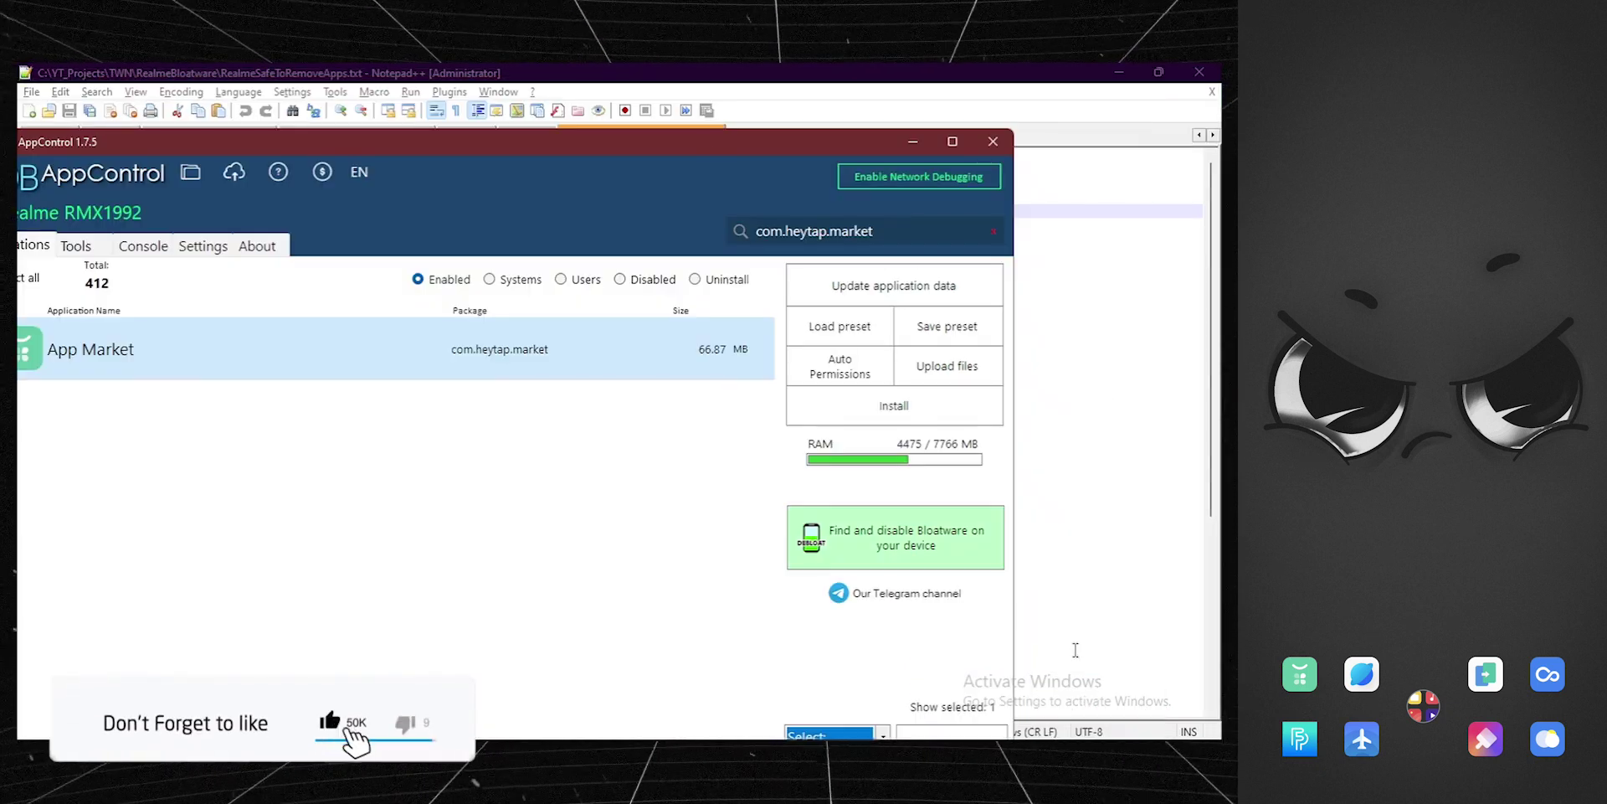
drag(1015, 616, 871, 586)
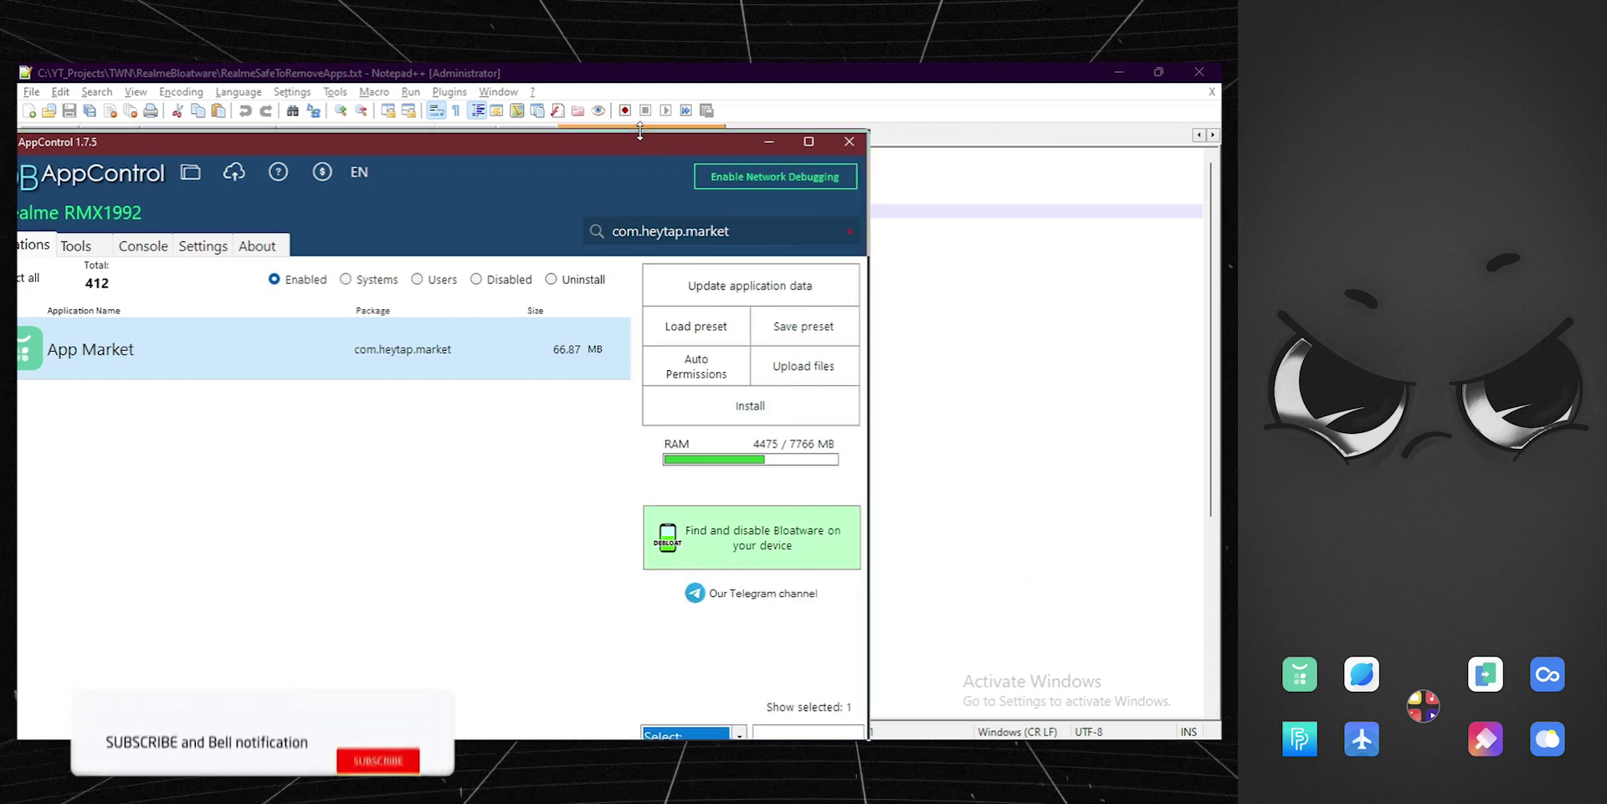
drag(646, 148, 646, 272)
drag(723, 123, 881, 106)
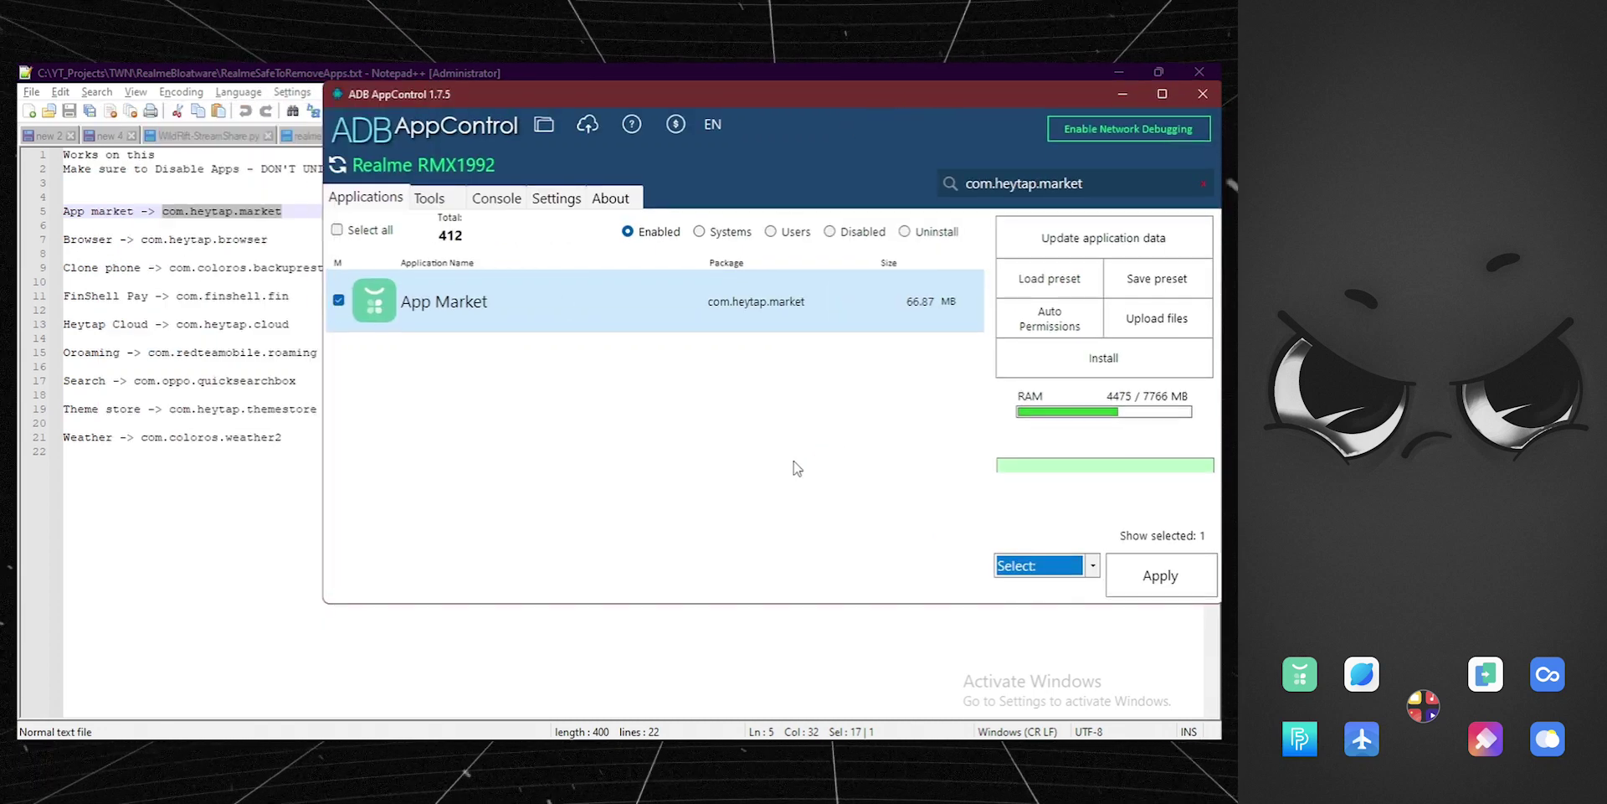
drag(956, 92, 954, 109)
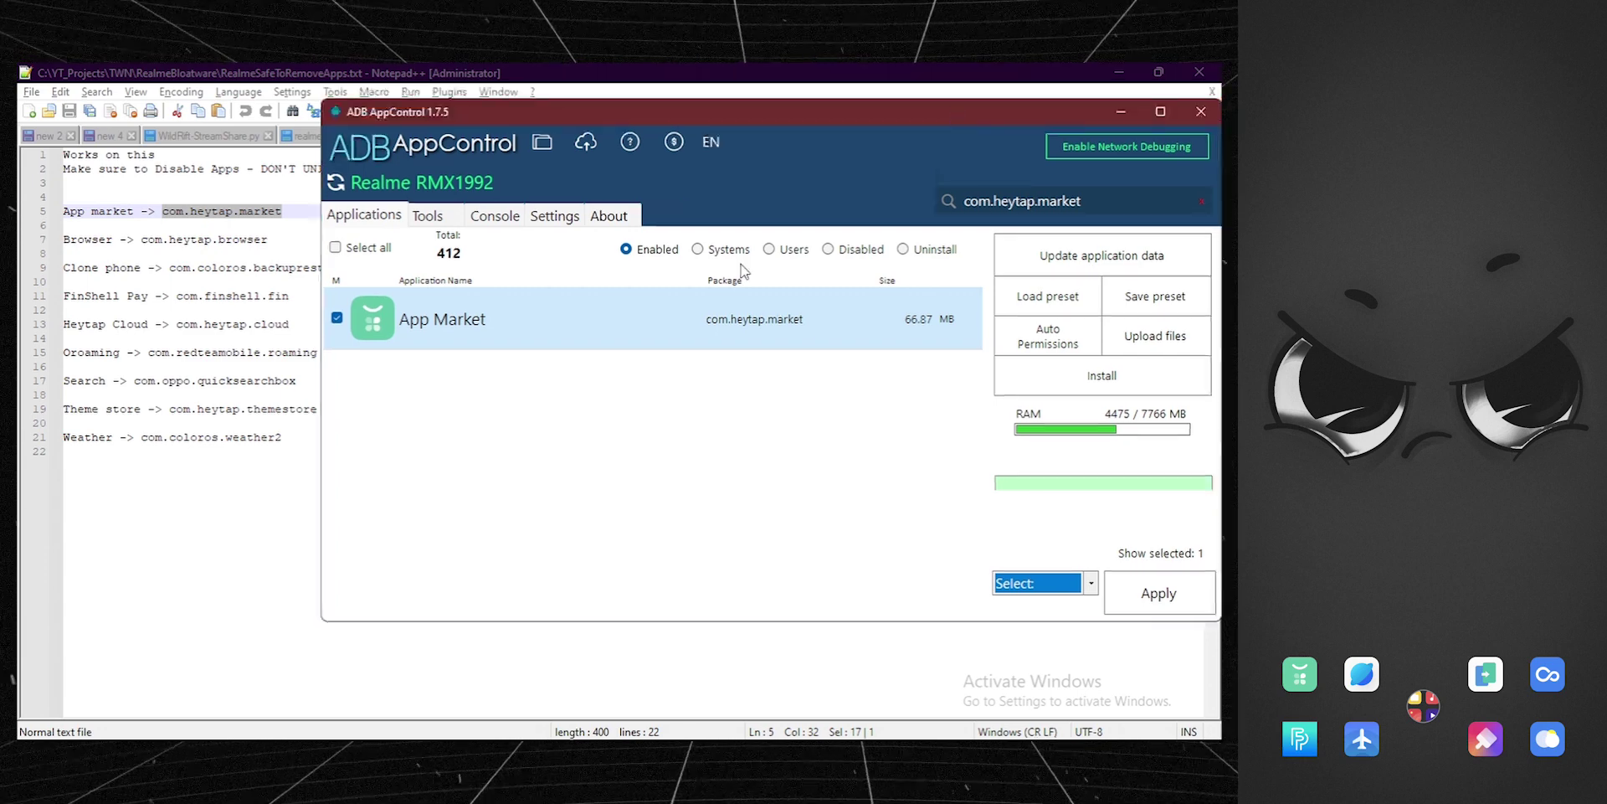
- Disable the marked App Market, accepting the system application warning and dismissing the completion message
click(1038, 583)
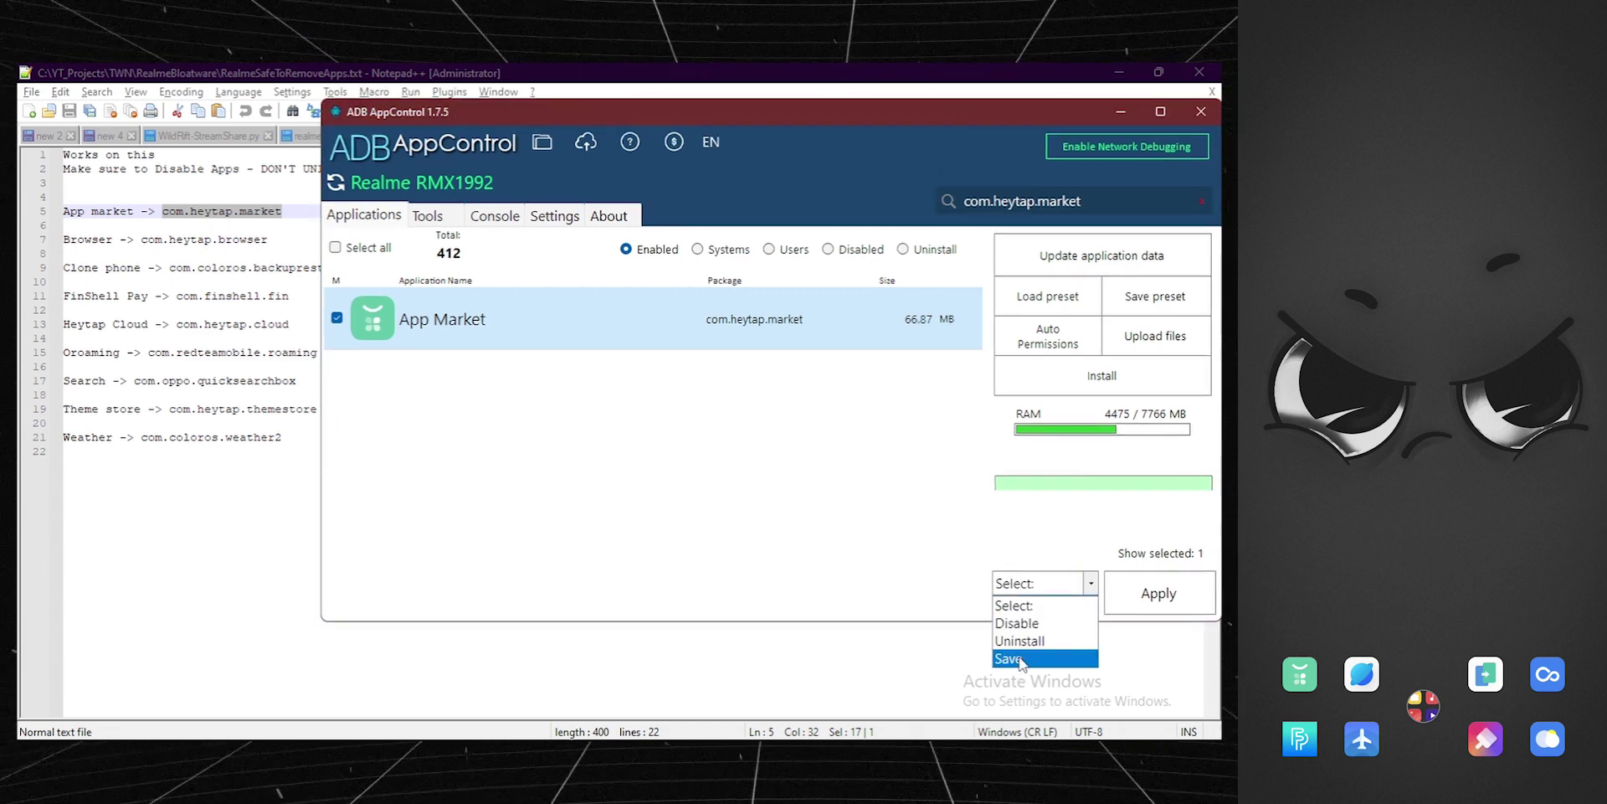
click(1010, 620)
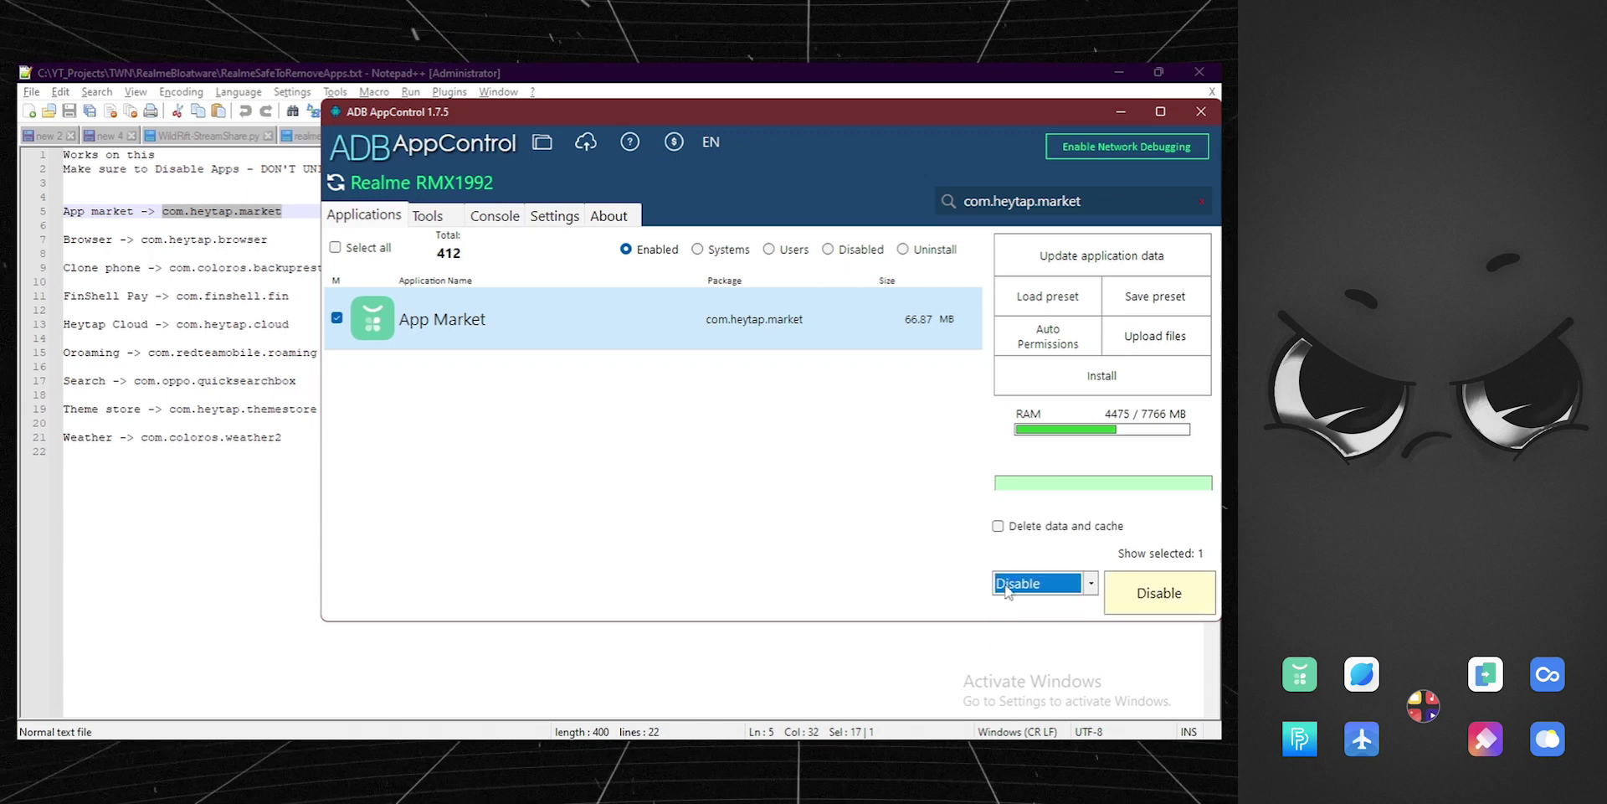
click(1159, 552)
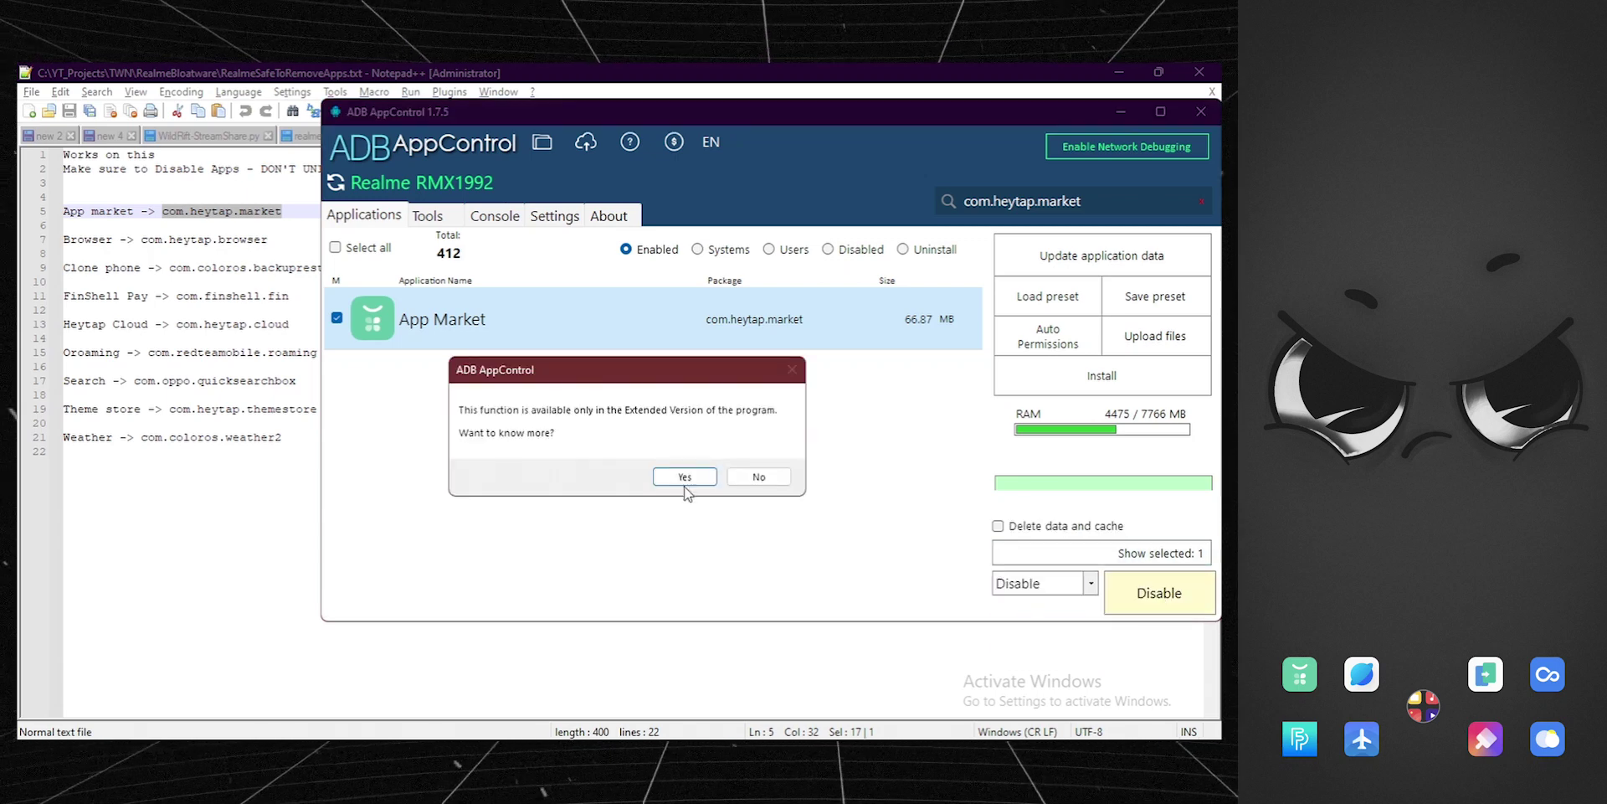
click(766, 480)
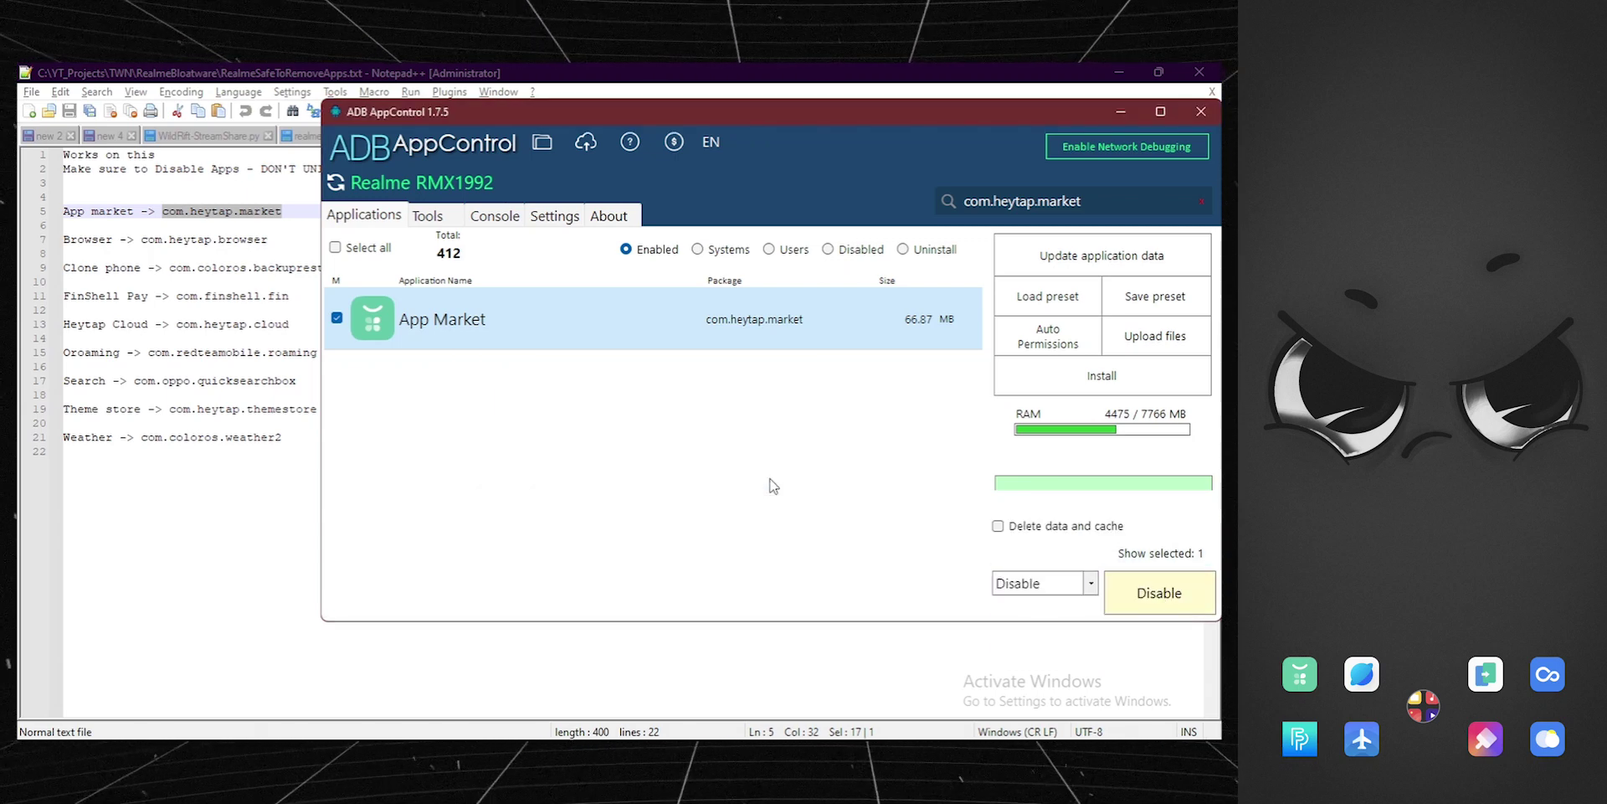
click(1140, 596)
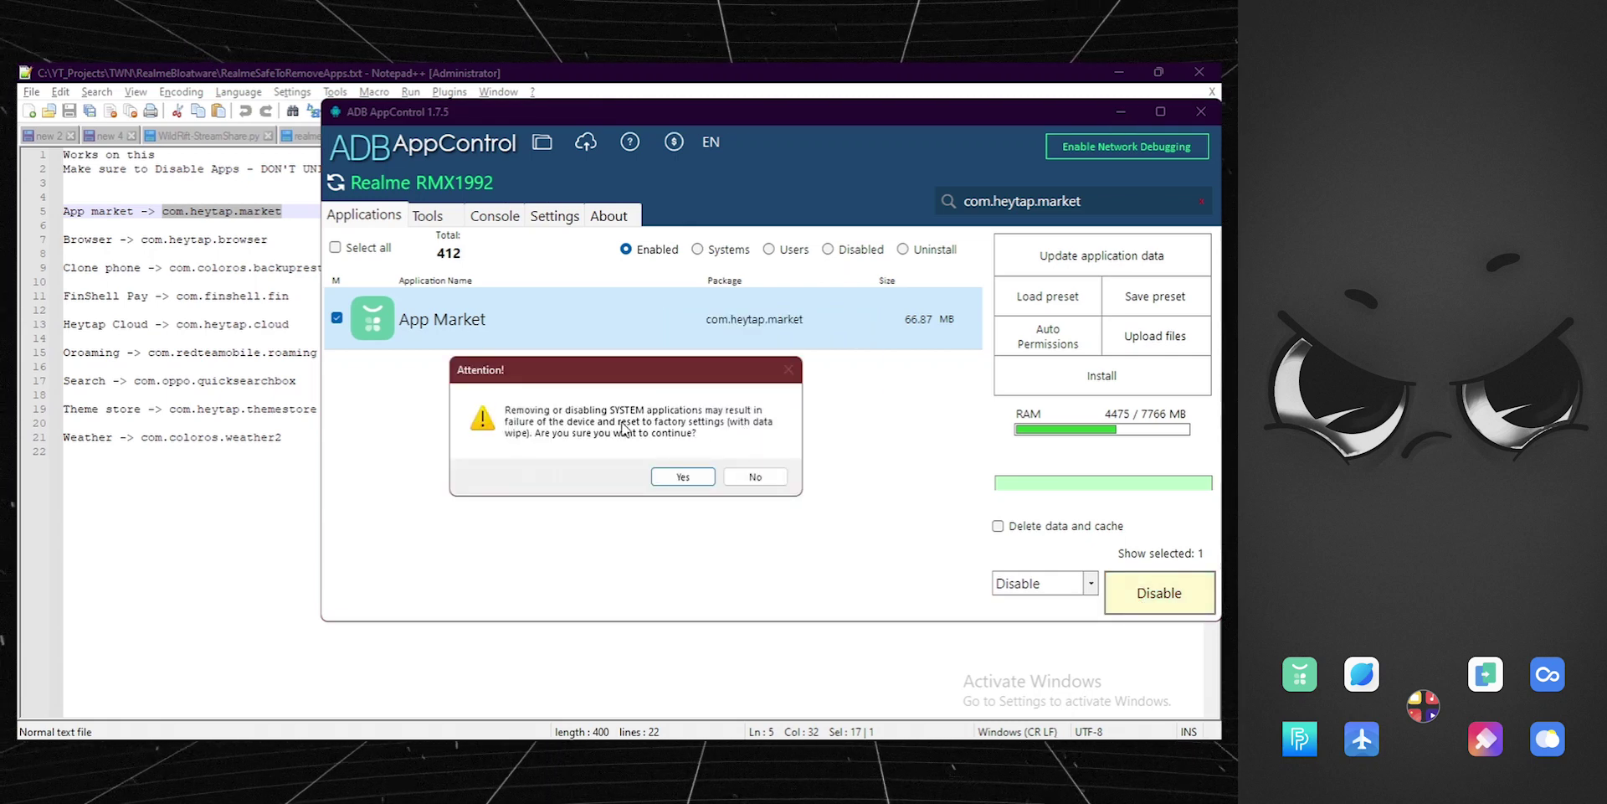
click(684, 477)
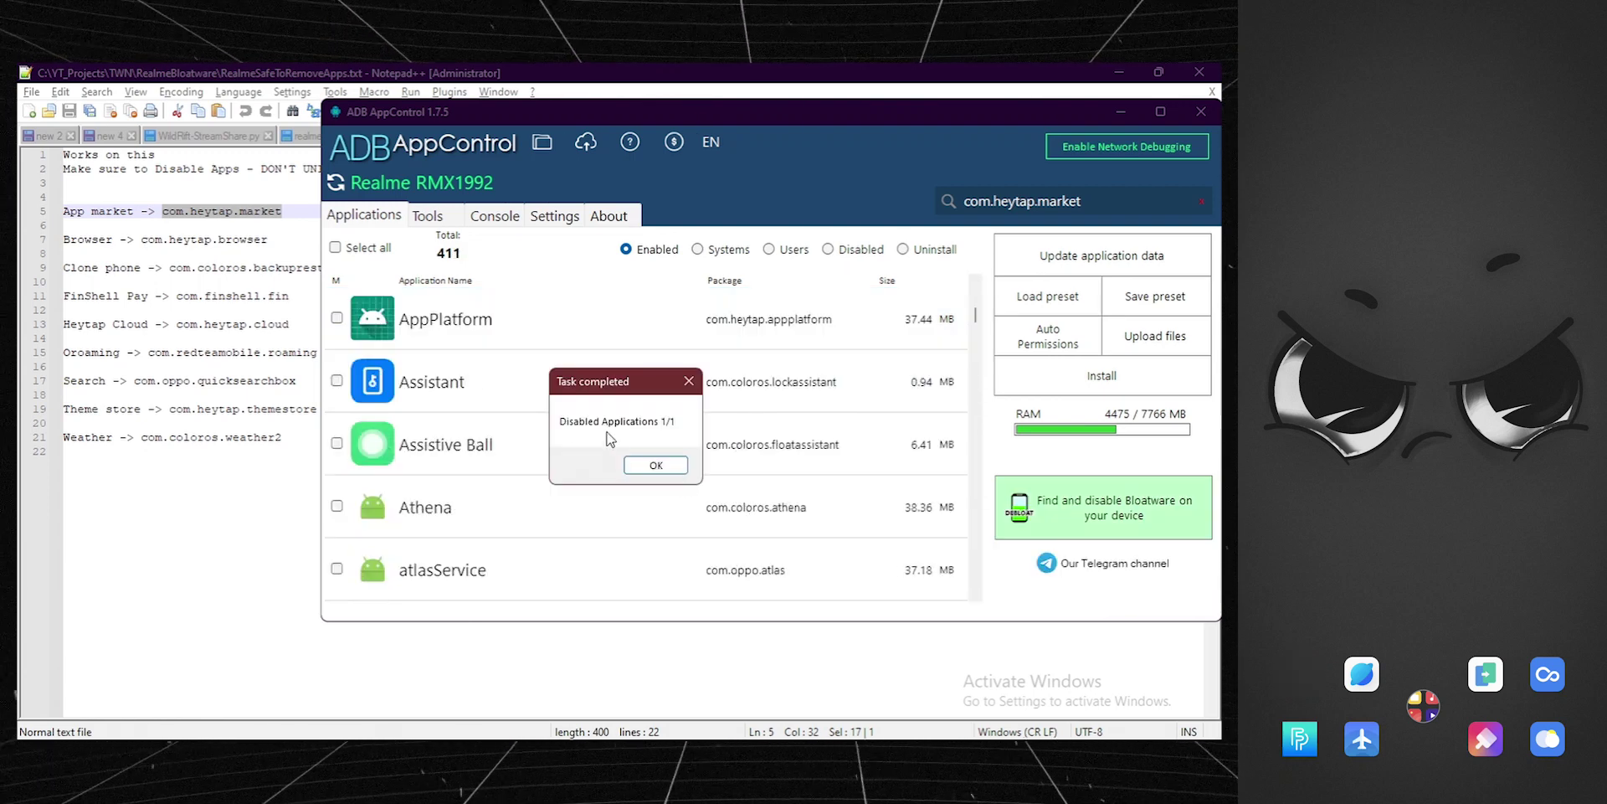
click(655, 466)
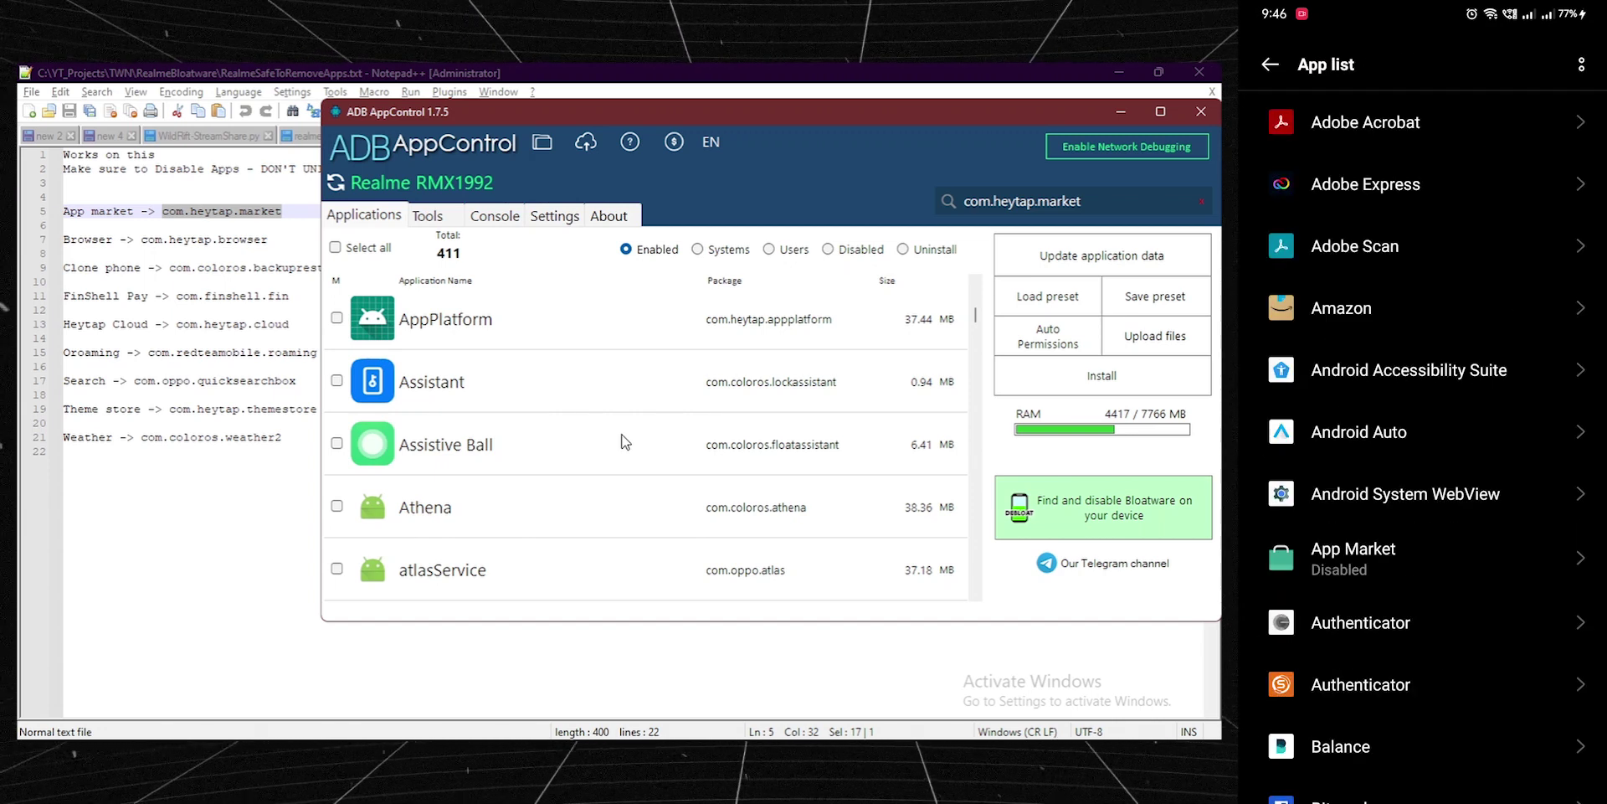
- Clear the package filter, copy com.heytap.browser from the text file, and filter the application list by it
click(1204, 206)
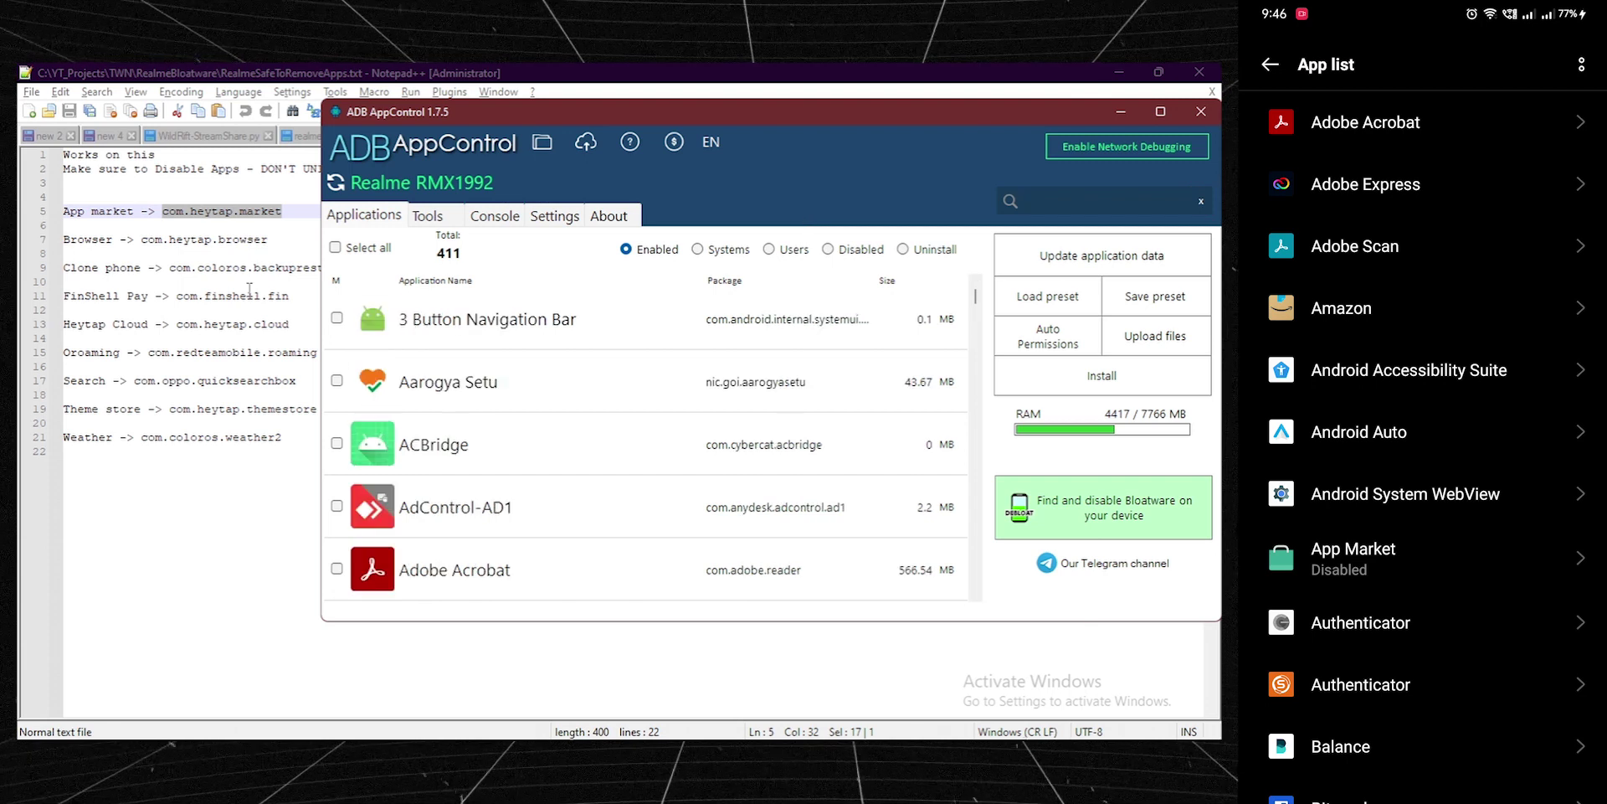
drag(280, 236, 138, 240)
key(ctrl+c)
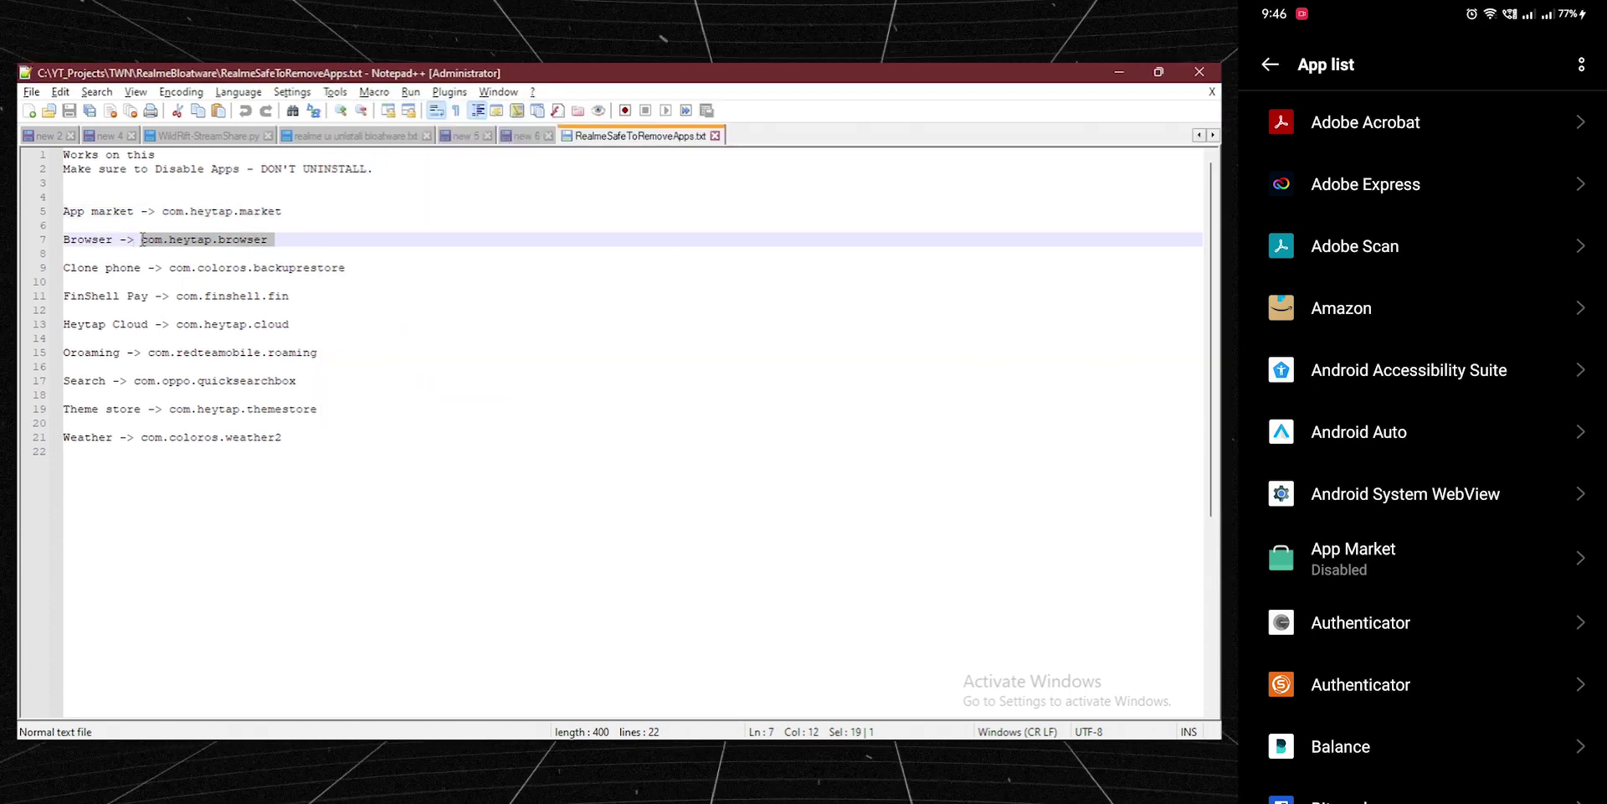
key(alt+Tab)
key(ctrl+v)
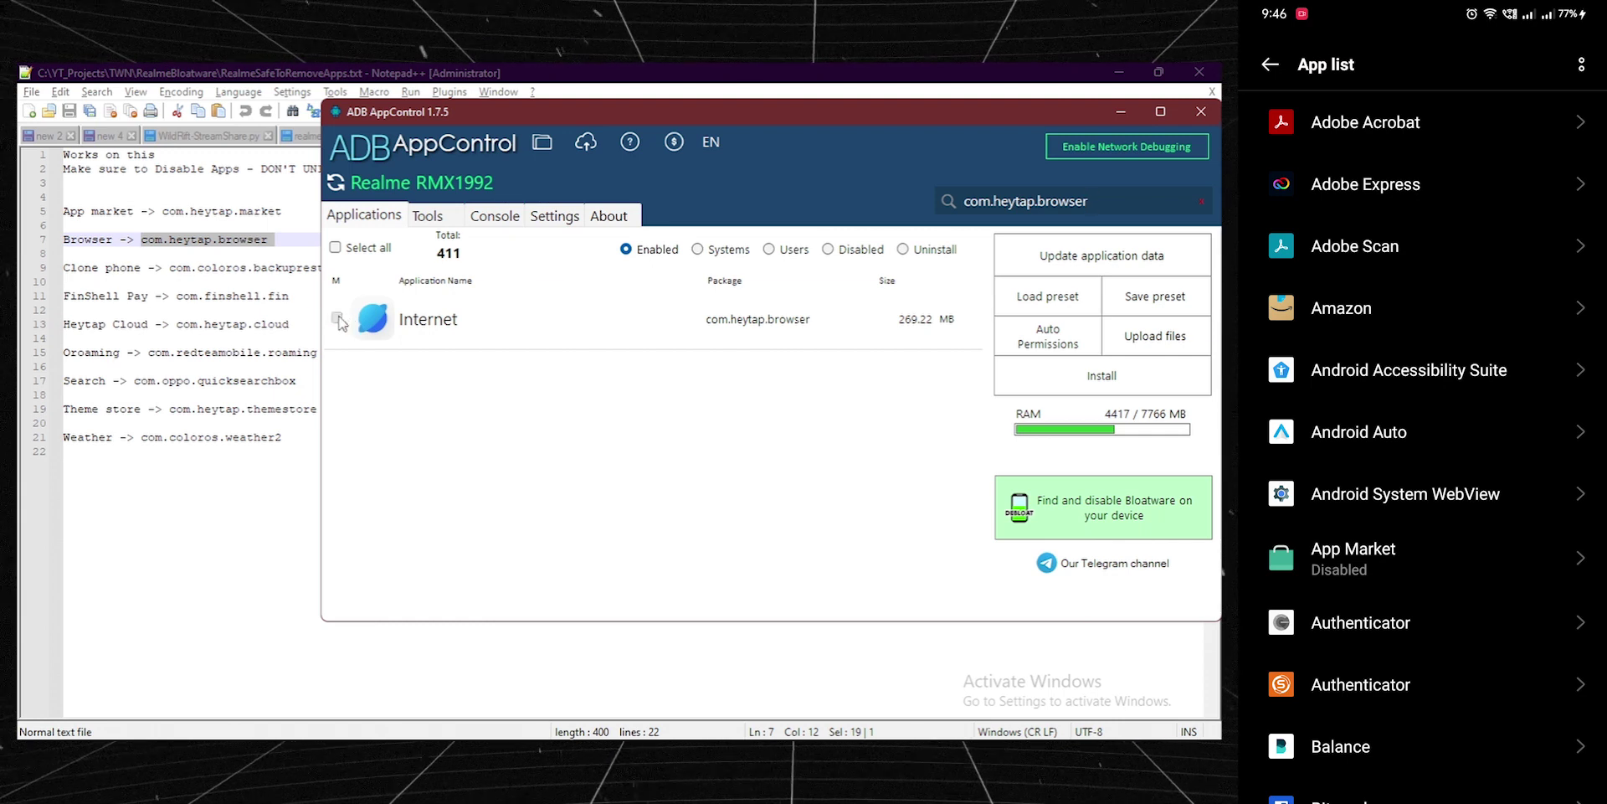
- Disable the Internet app (com.heytap.browser), accepting the system application warning and dismissing the completion message
click(337, 317)
click(1040, 583)
click(1046, 622)
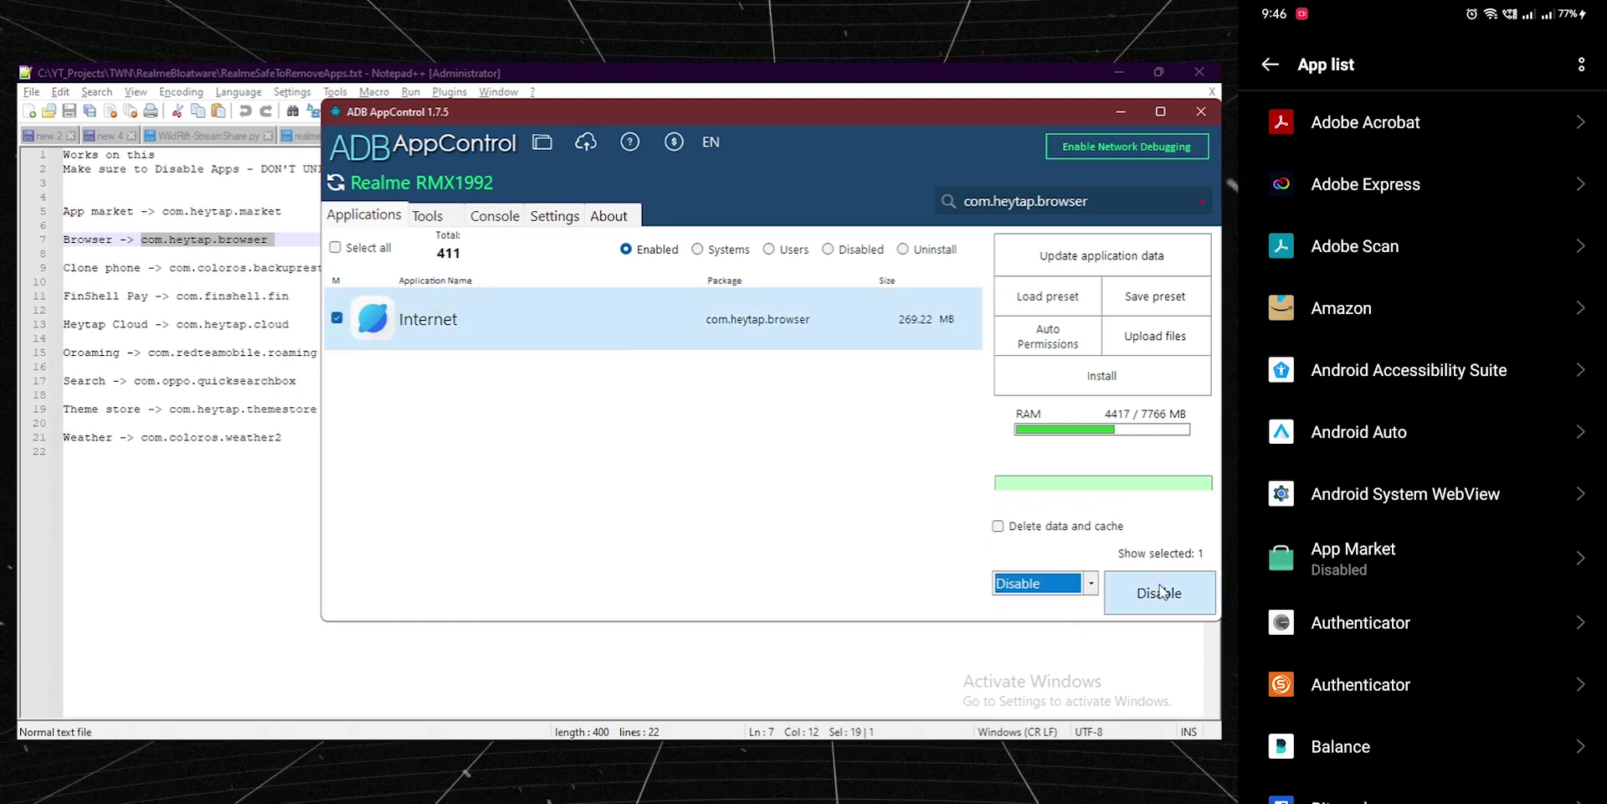
click(1160, 592)
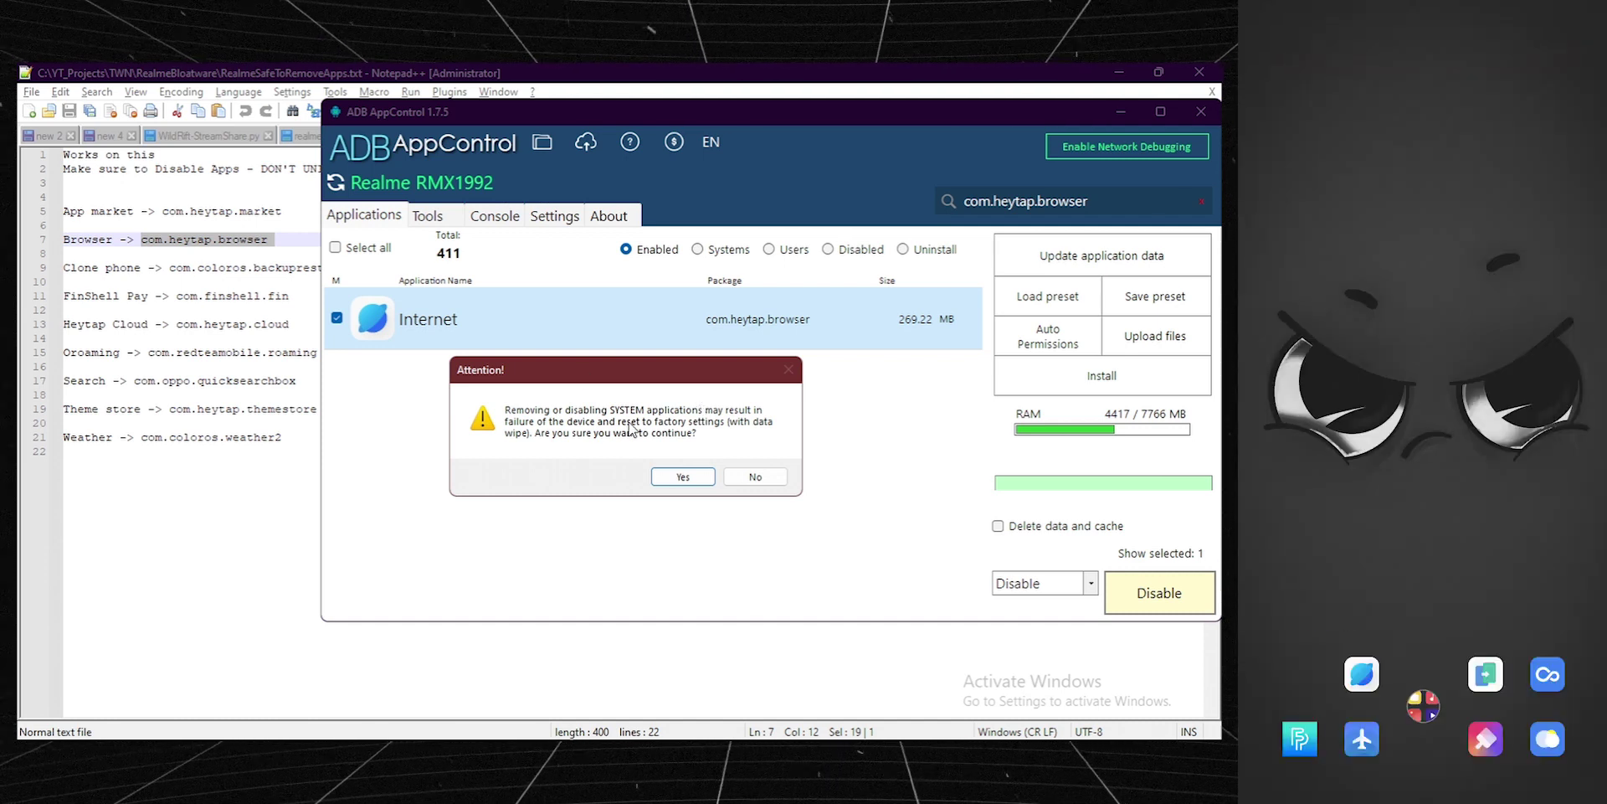
click(682, 476)
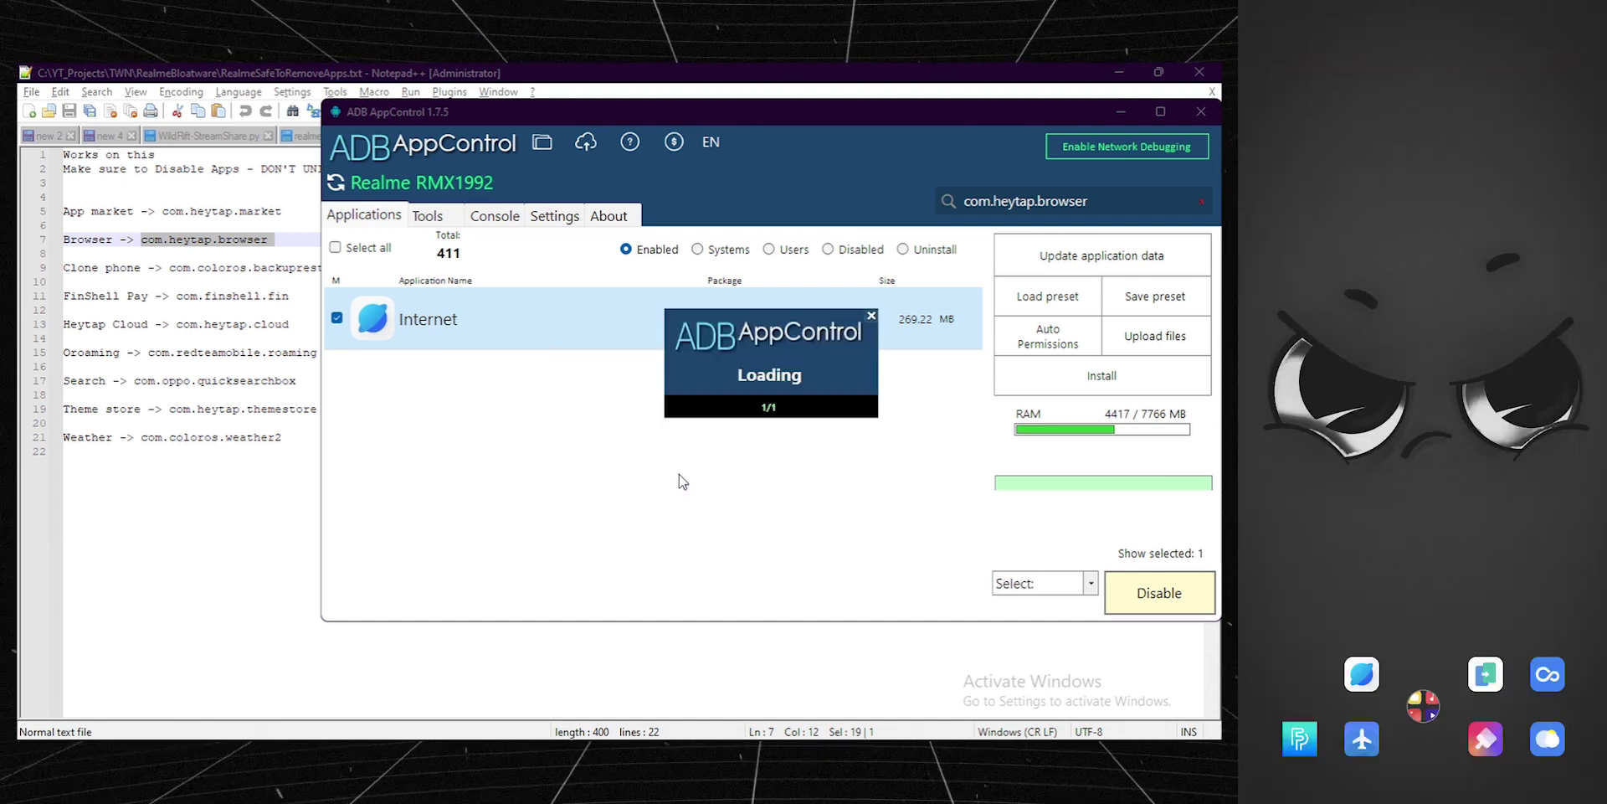
click(660, 468)
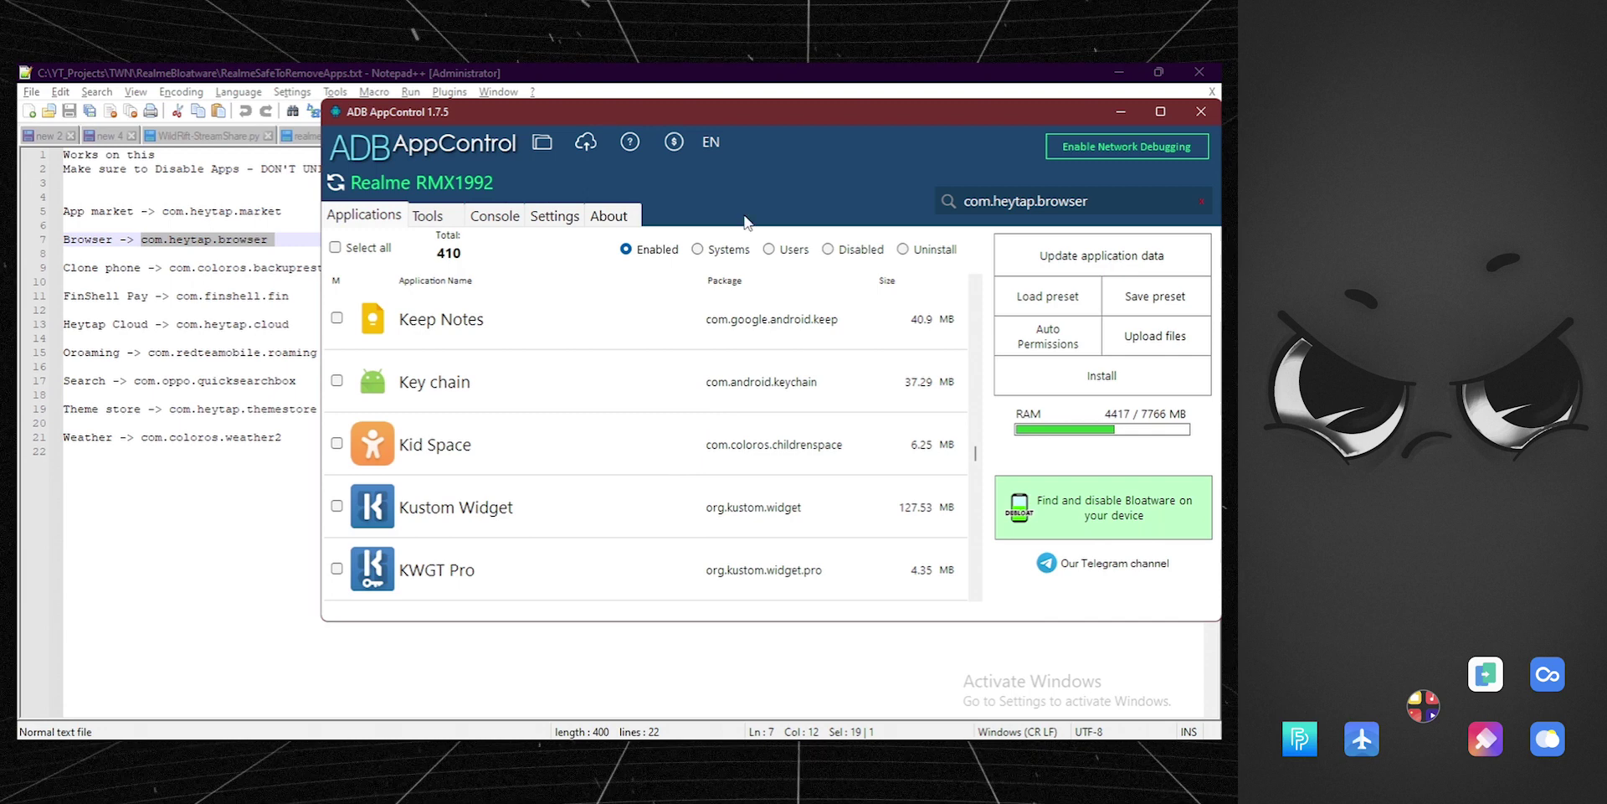
- Copy the Clone phone package name com.coloros.backuprestore from the text file and filter the application list by it
click(133, 265)
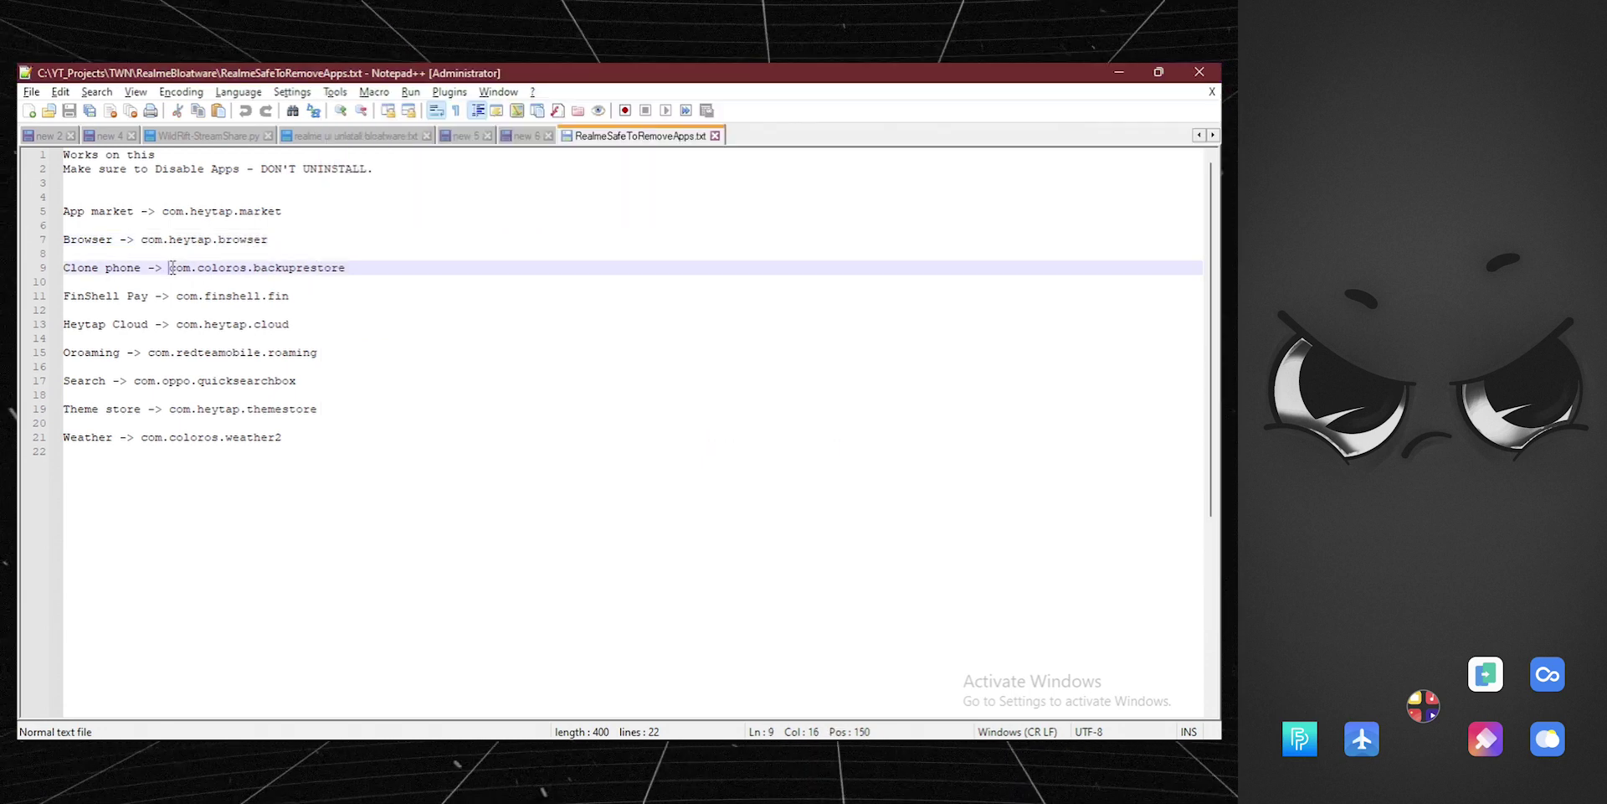
drag(169, 267, 413, 278)
key(ctrl+c)
key(alt+Tab)
key(ctrl+a)
key(ctrl+v)
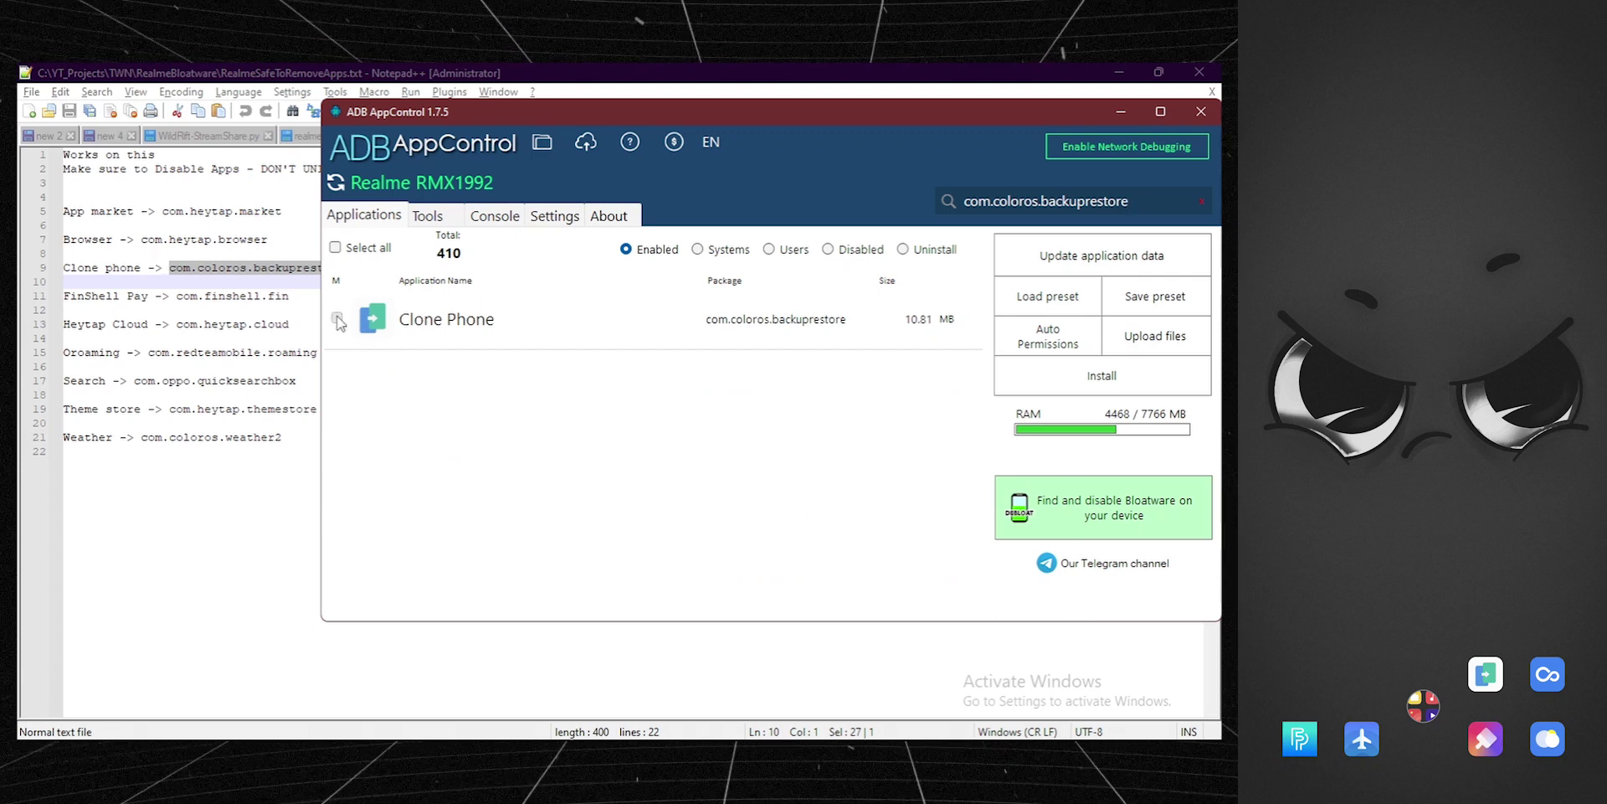
- Disable Clone Phone (com.coloros.backuprestore), accepting the system application warning and dismissing the completion message
click(337, 317)
click(1046, 583)
click(1052, 624)
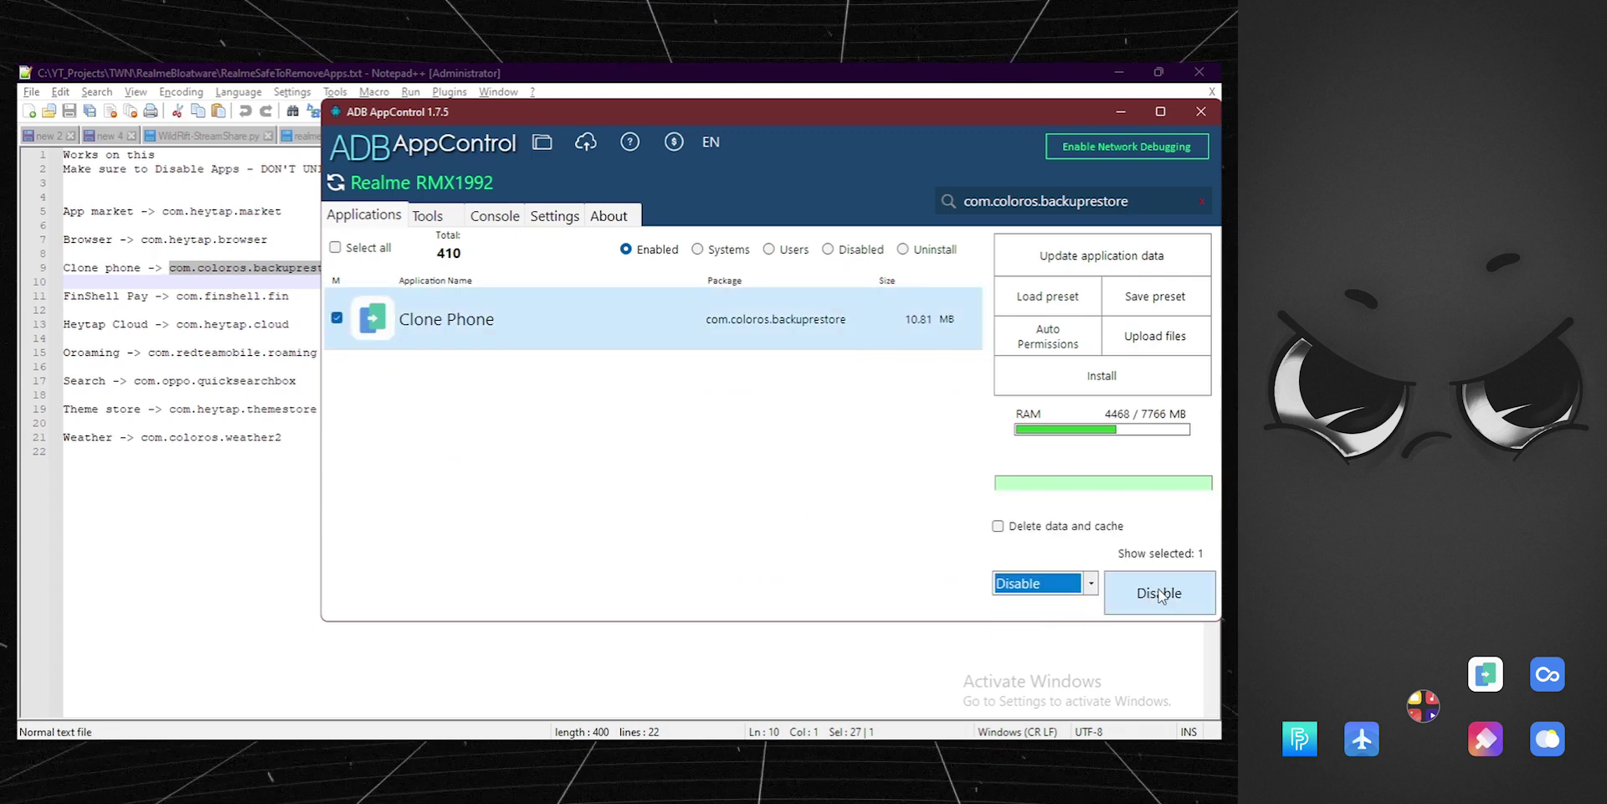
click(1157, 594)
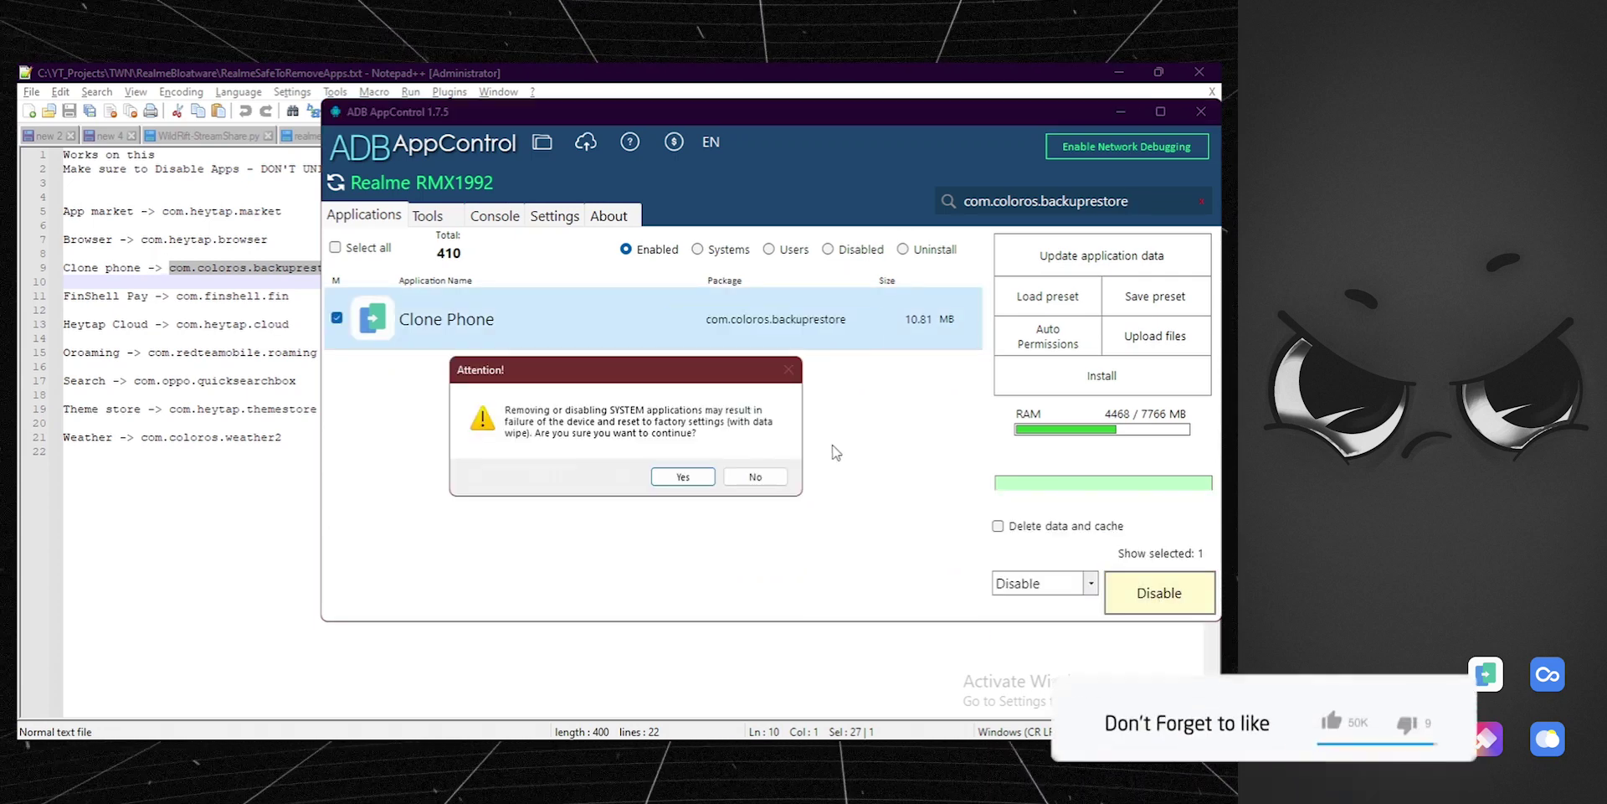
click(682, 476)
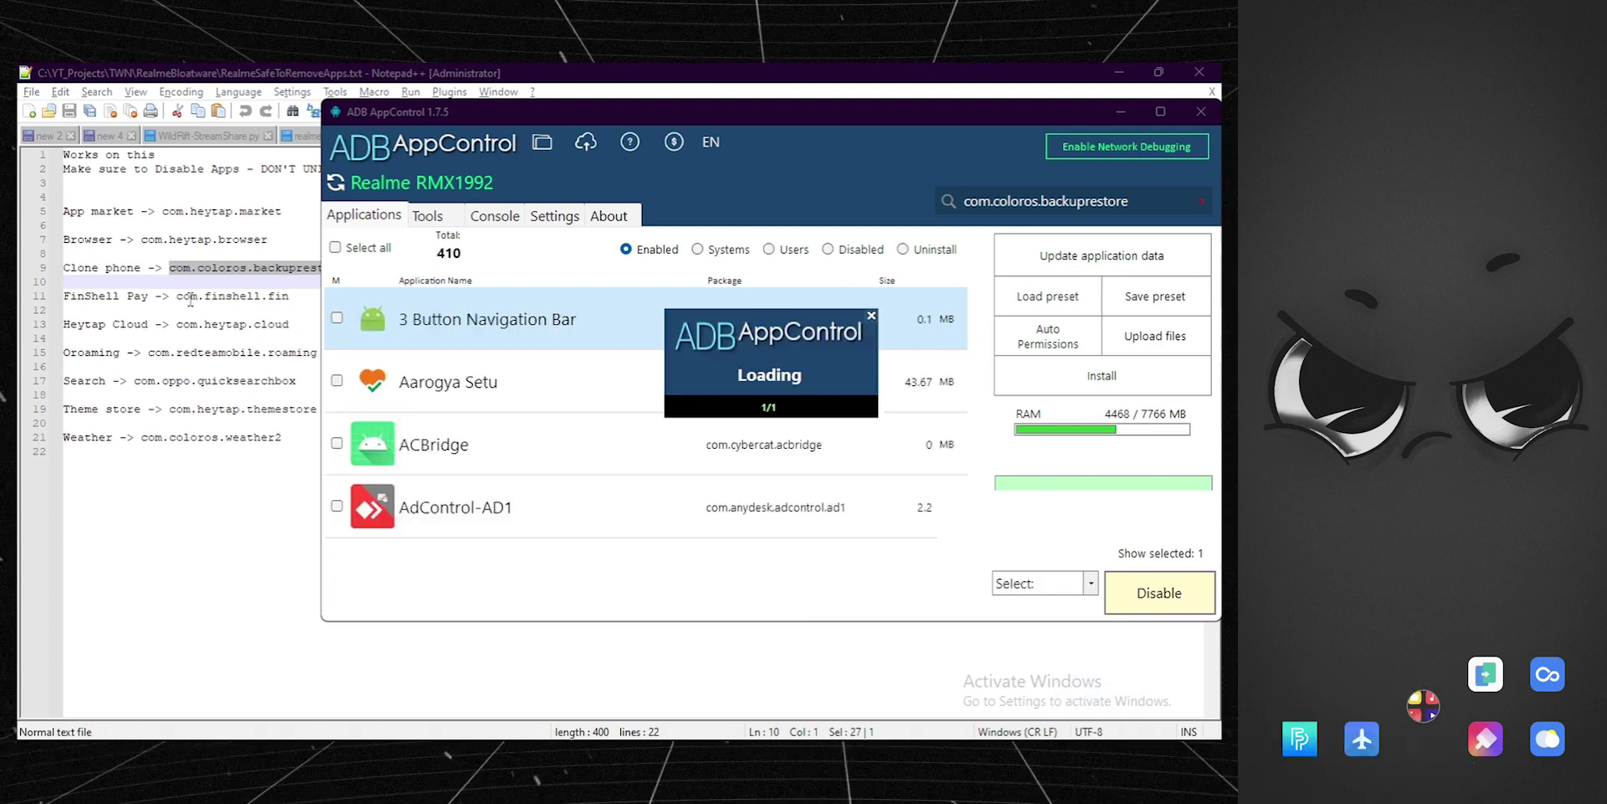
click(655, 465)
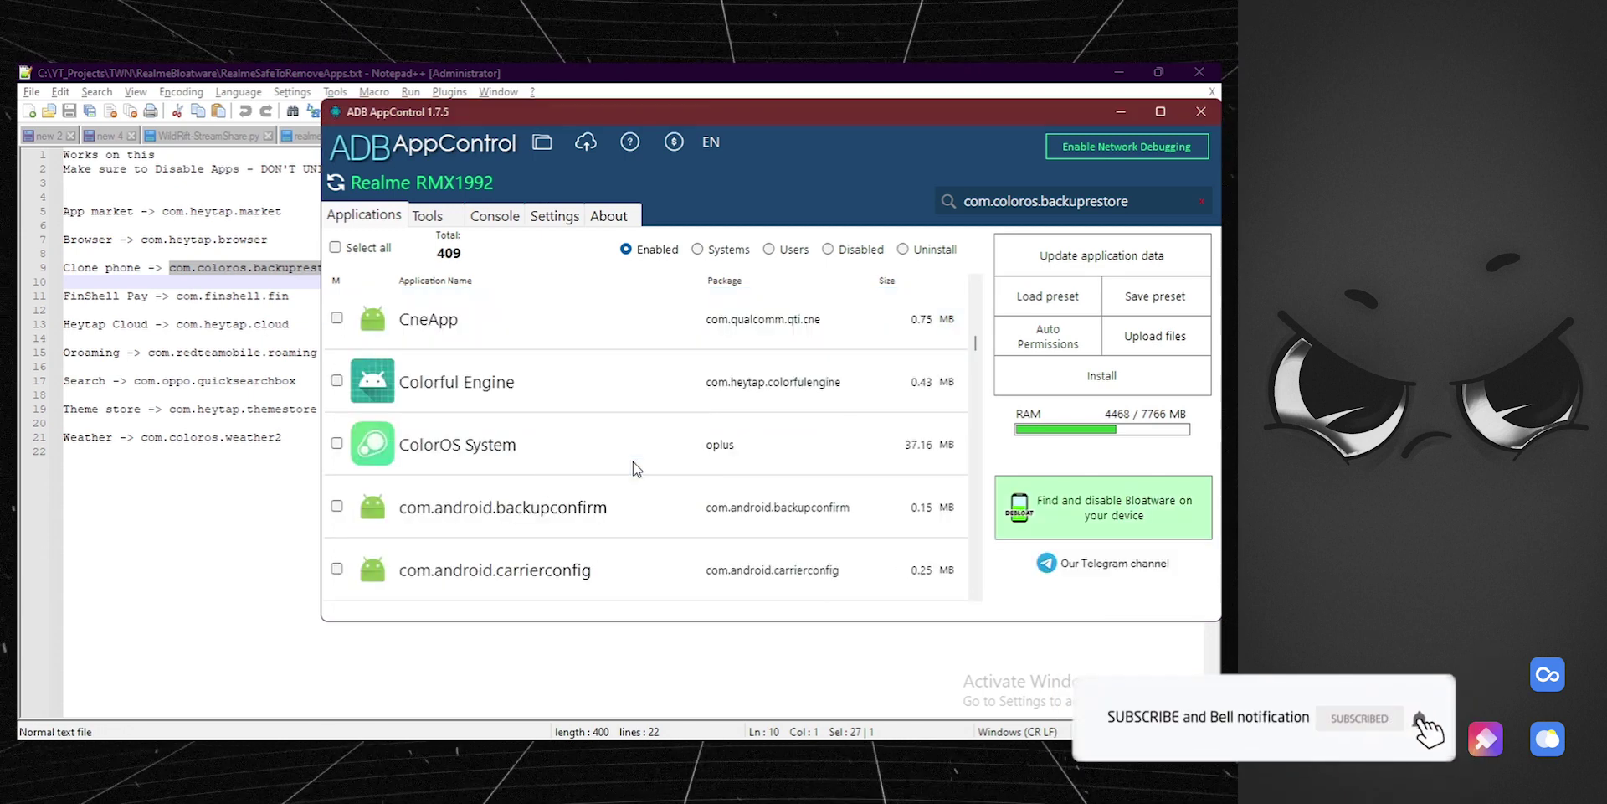
- Copy the FinShell Pay package name com.finshell.fin from the text file and filter the application list by it
click(176, 296)
drag(259, 307, 294, 297)
key(ctrl+c)
key(alt+Tab)
key(ctrl+a)
key(ctrl+v)
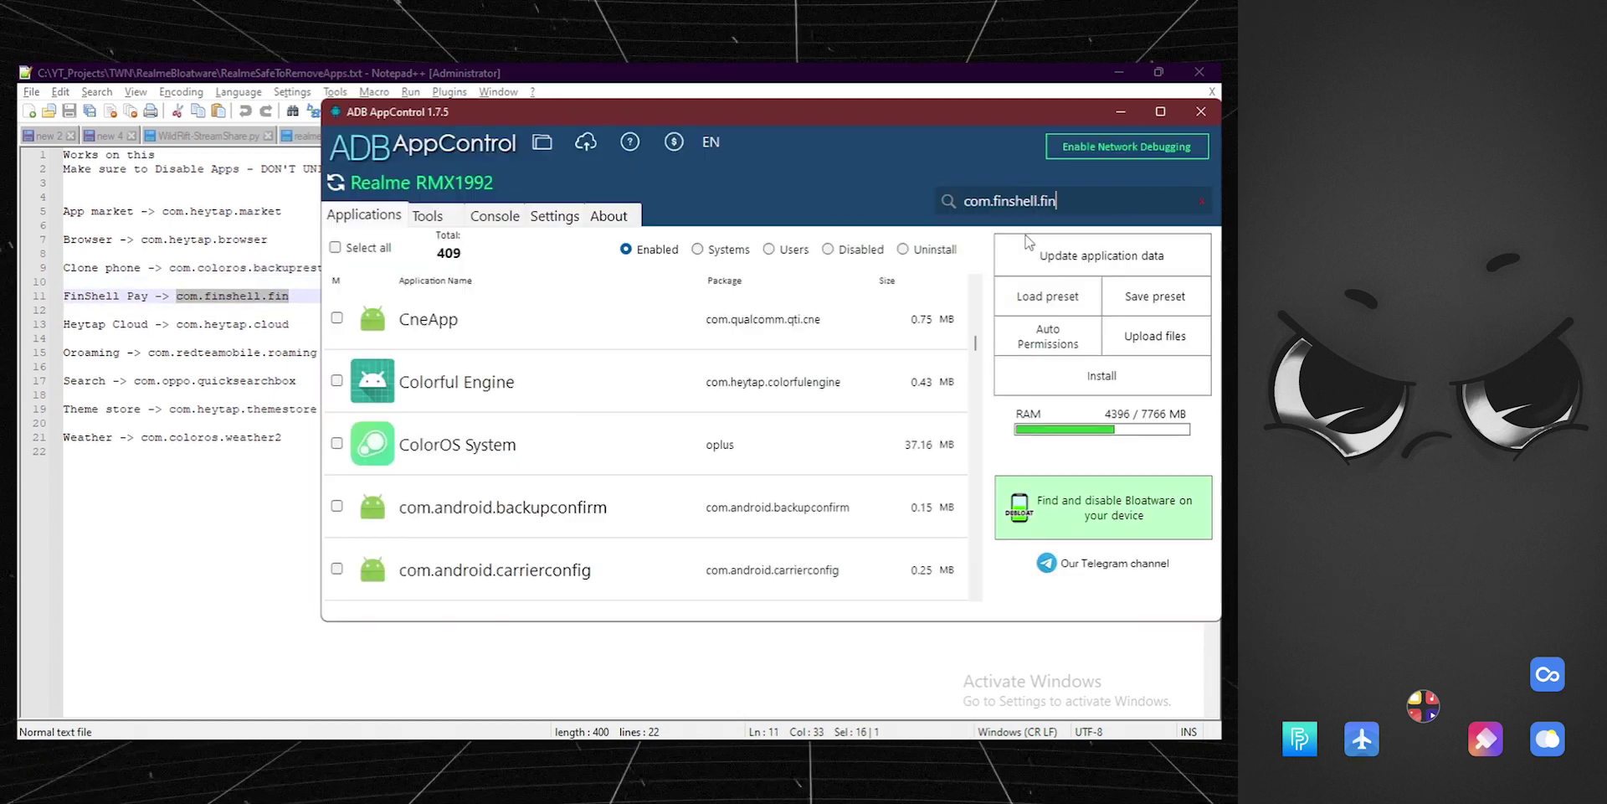
- Disable FinShell Pay (com.finshell.fin) and dismiss the completion message
click(937, 322)
click(1044, 586)
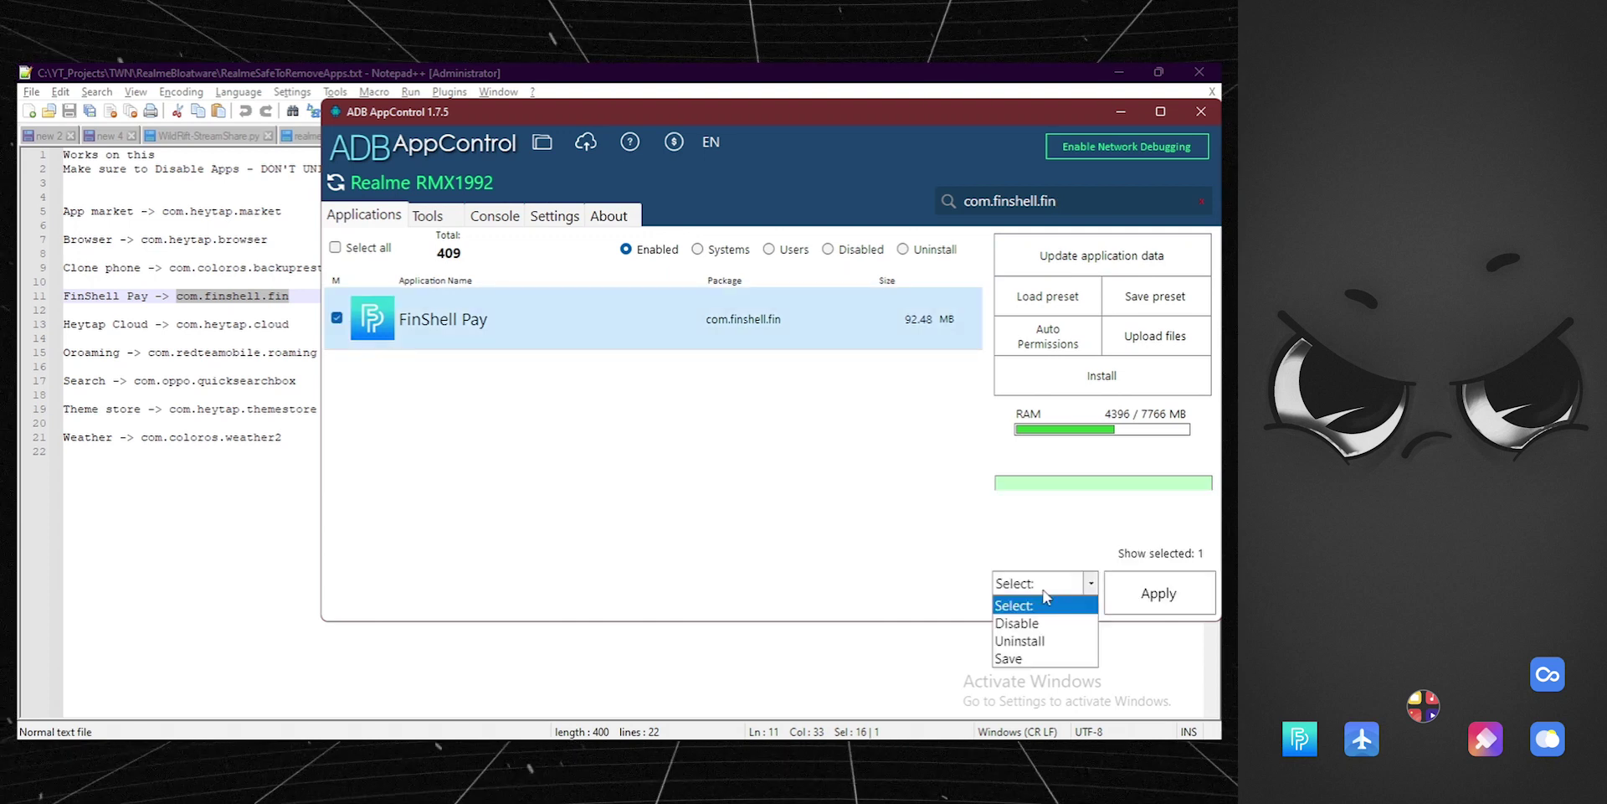
click(1018, 623)
click(1159, 593)
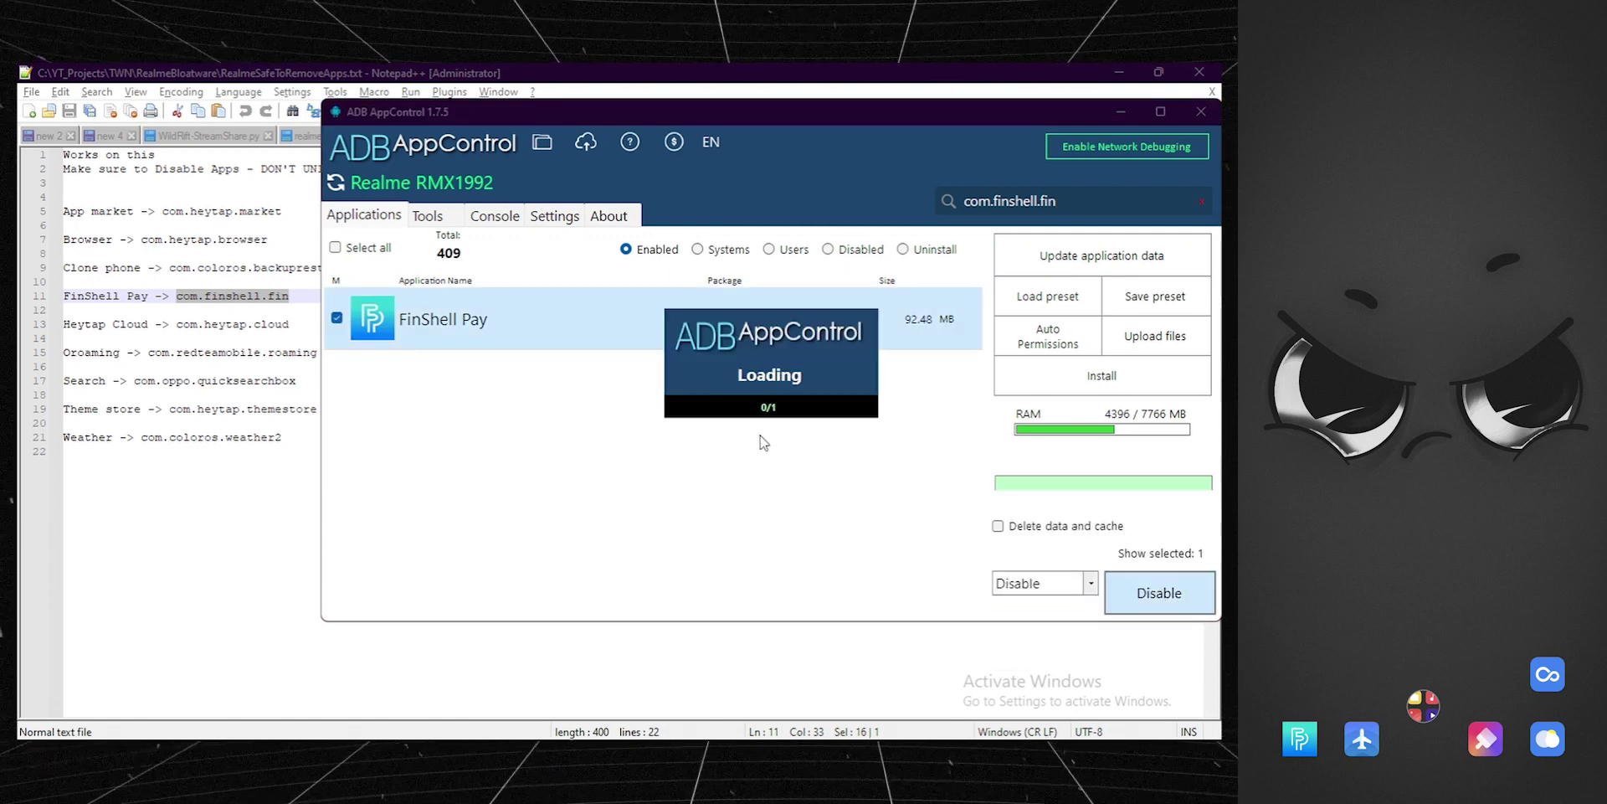
click(676, 475)
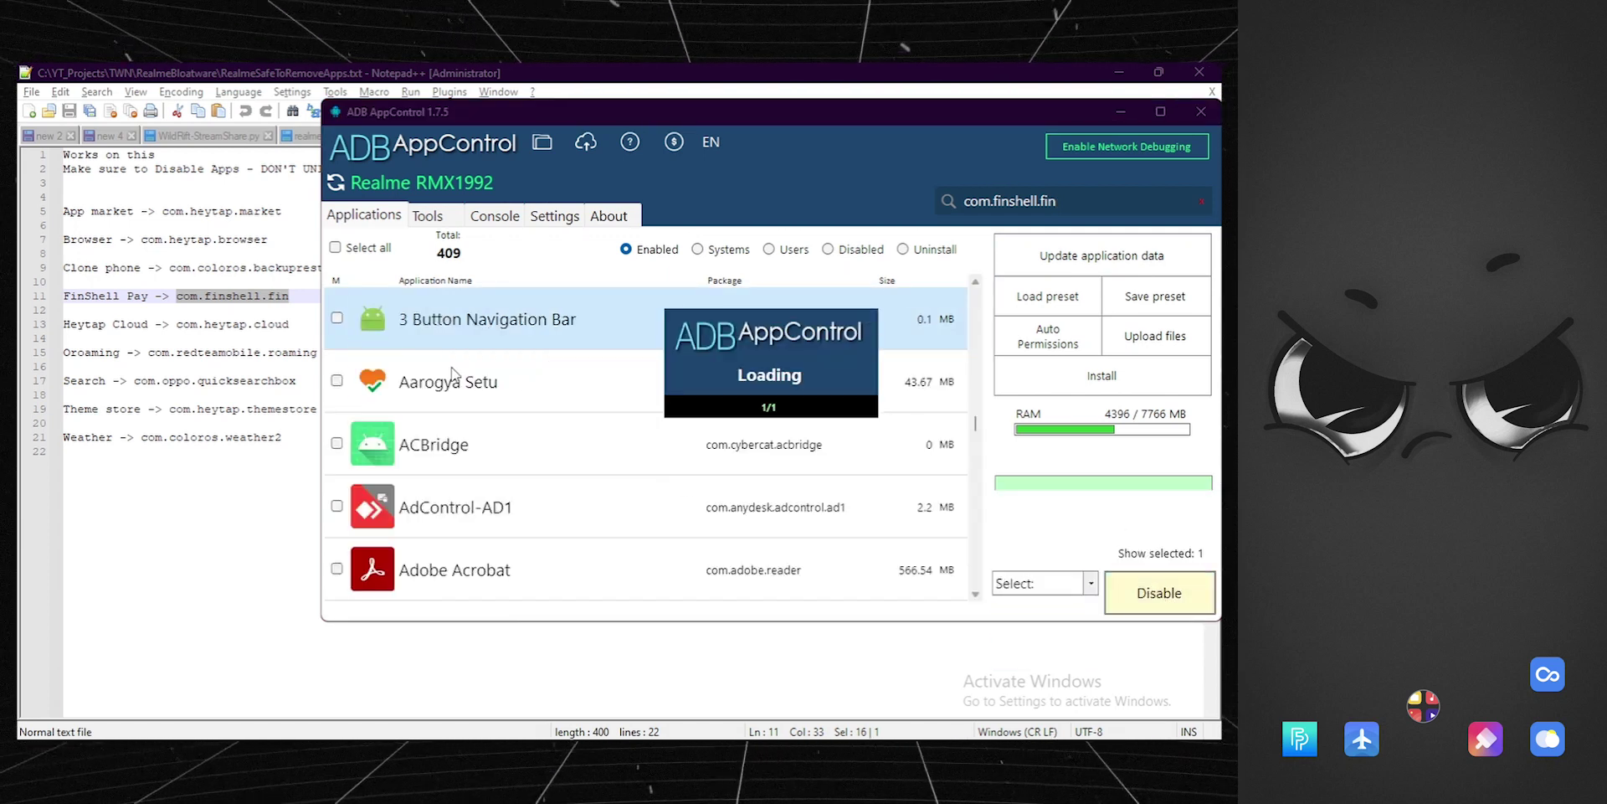
click(653, 461)
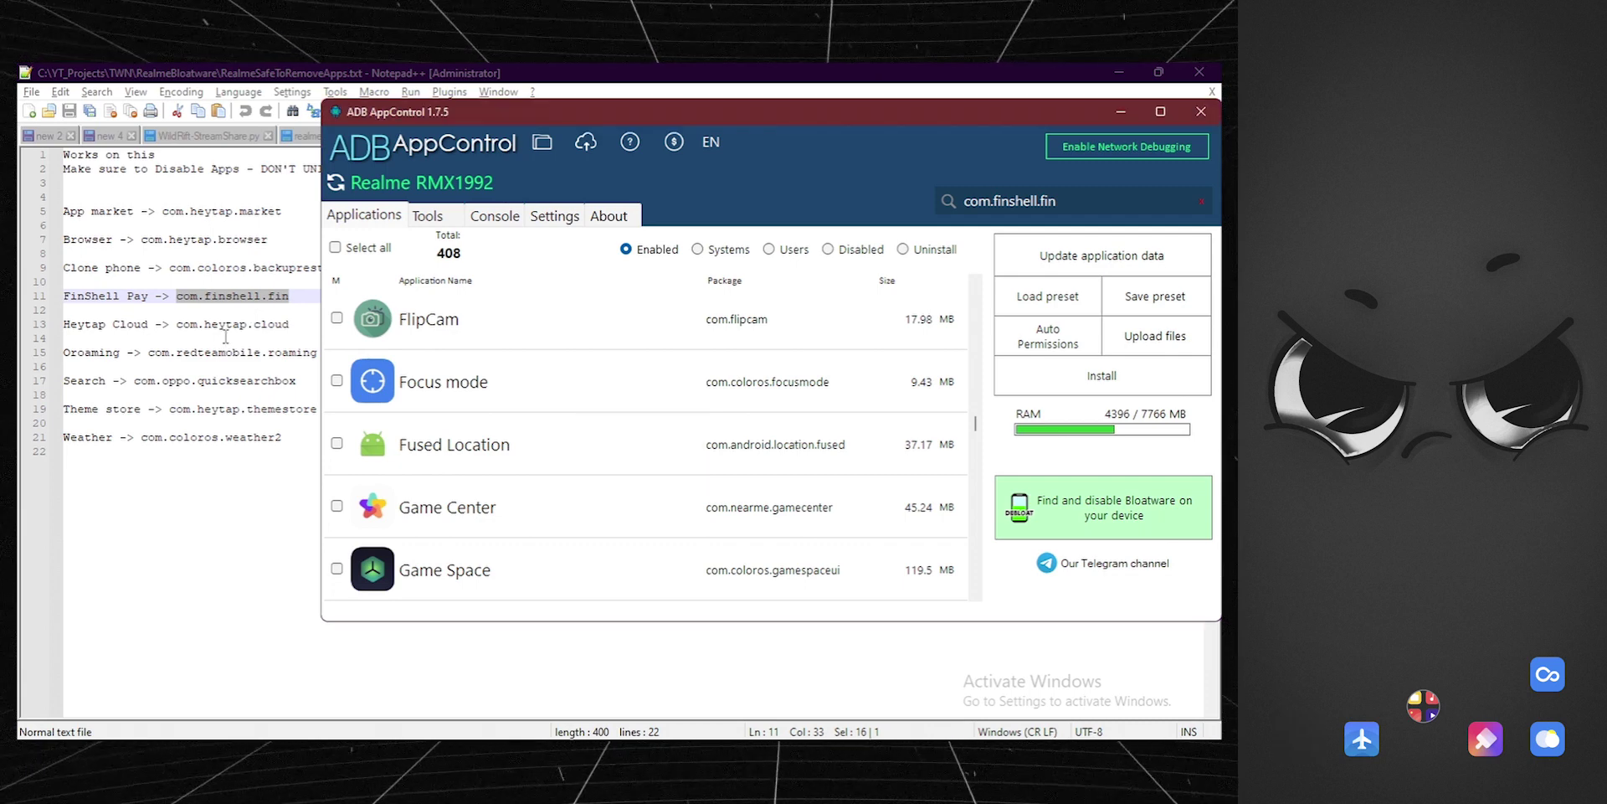
- Copy com.heytap.cloud from the text file, filter the application list by it, and mark HeyTap Cloud for processing
drag(177, 325, 301, 325)
key(ctrl+c)
key(alt+Tab)
triple_click(1017, 201)
key(ctrl+v)
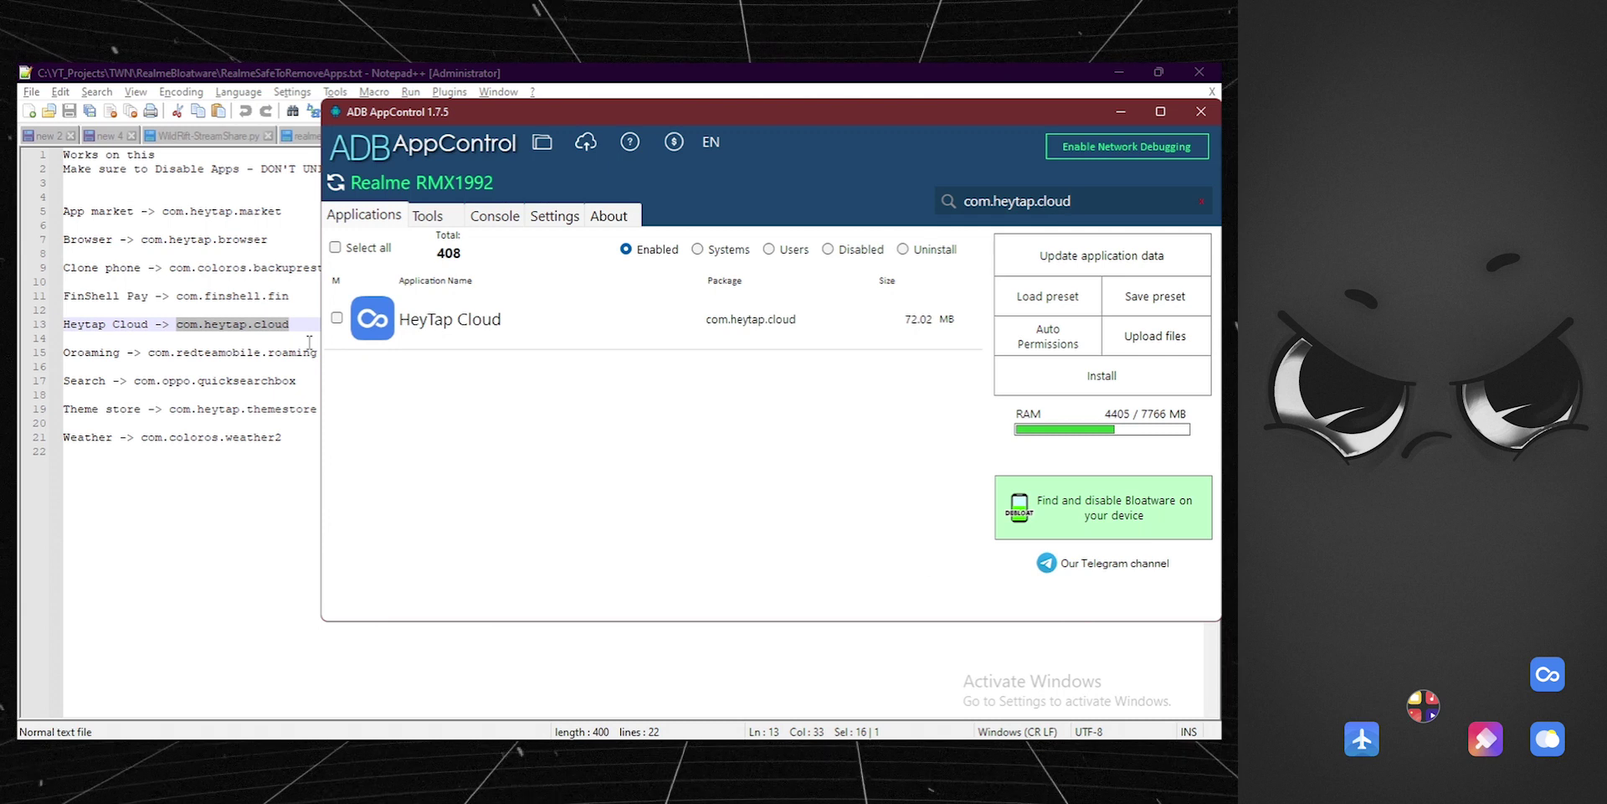
click(336, 317)
- Copy the Oroaming package name com.redteamobile.roaming, filter the application list by it, and mark the matching app for processing
drag(147, 353, 358, 348)
key(ctrl+c)
key(alt+Tab)
triple_click(1103, 201)
key(ctrl+v)
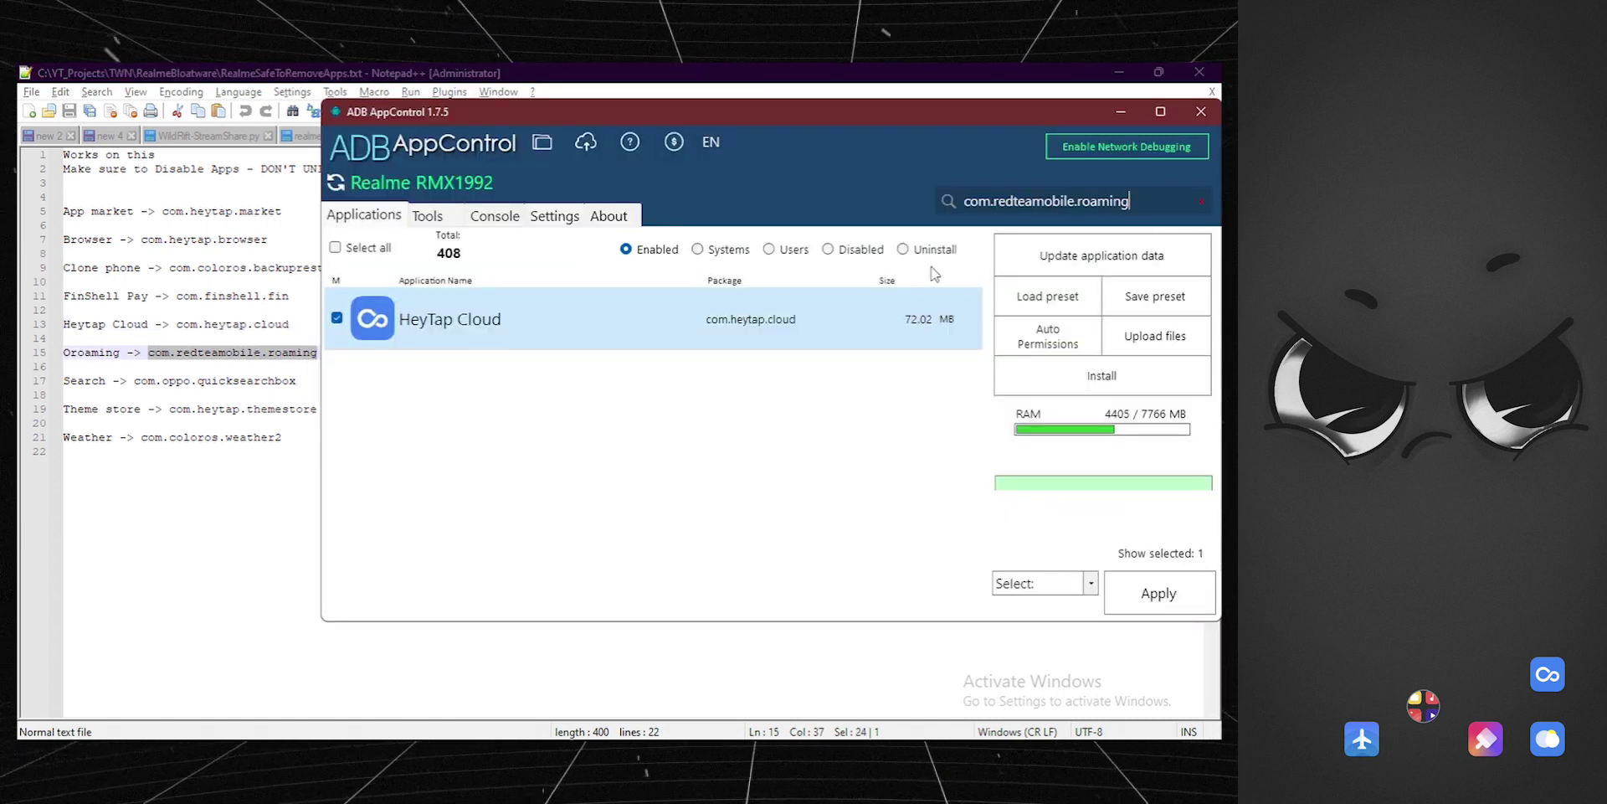
click(336, 317)
- Disable the two marked apps together, accepting the system application warning
click(1154, 594)
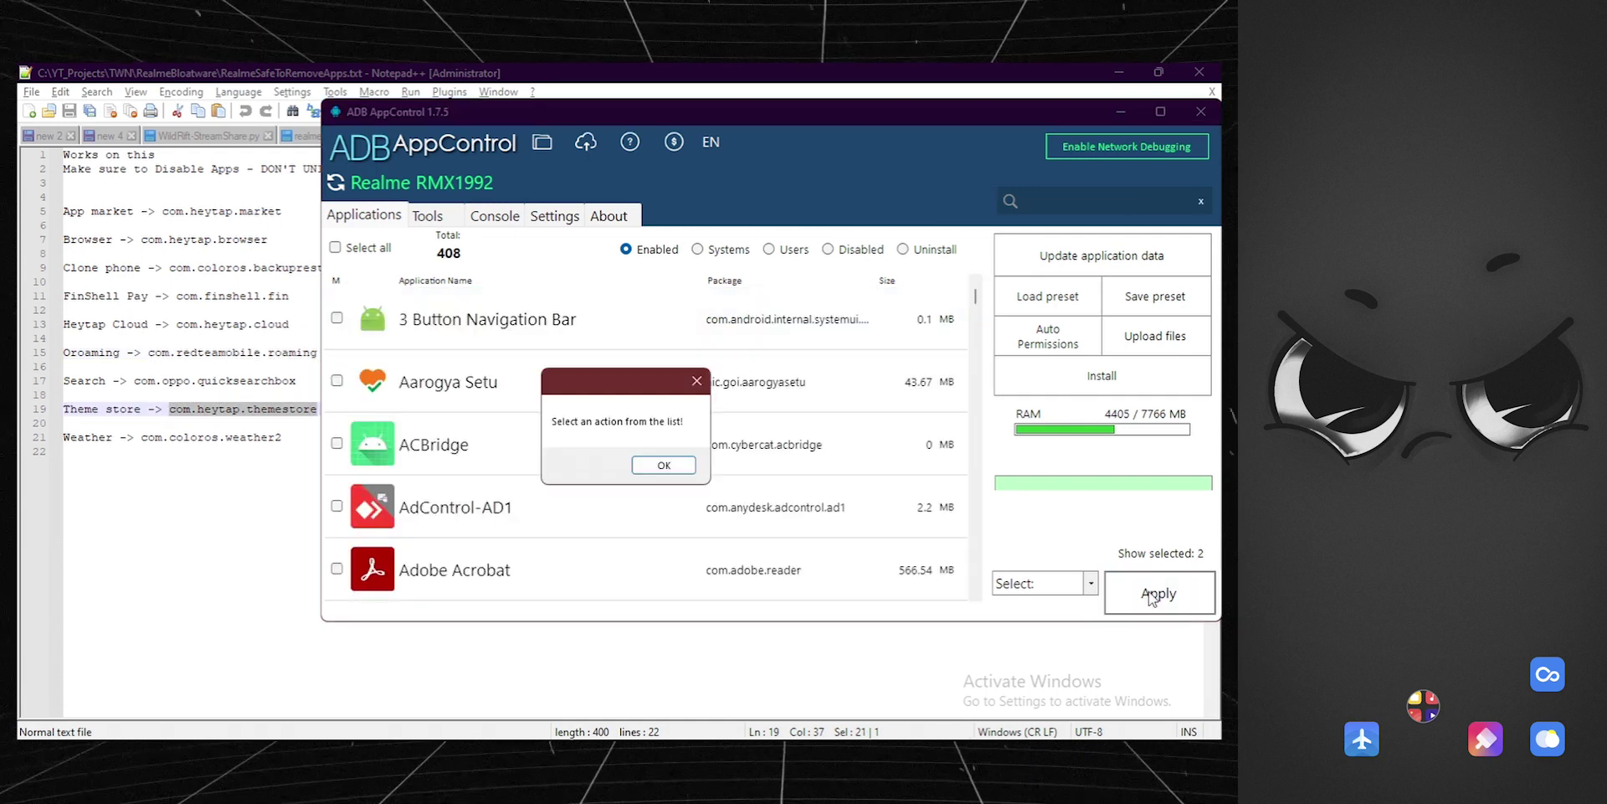
click(663, 465)
click(1029, 584)
click(1069, 617)
click(1158, 593)
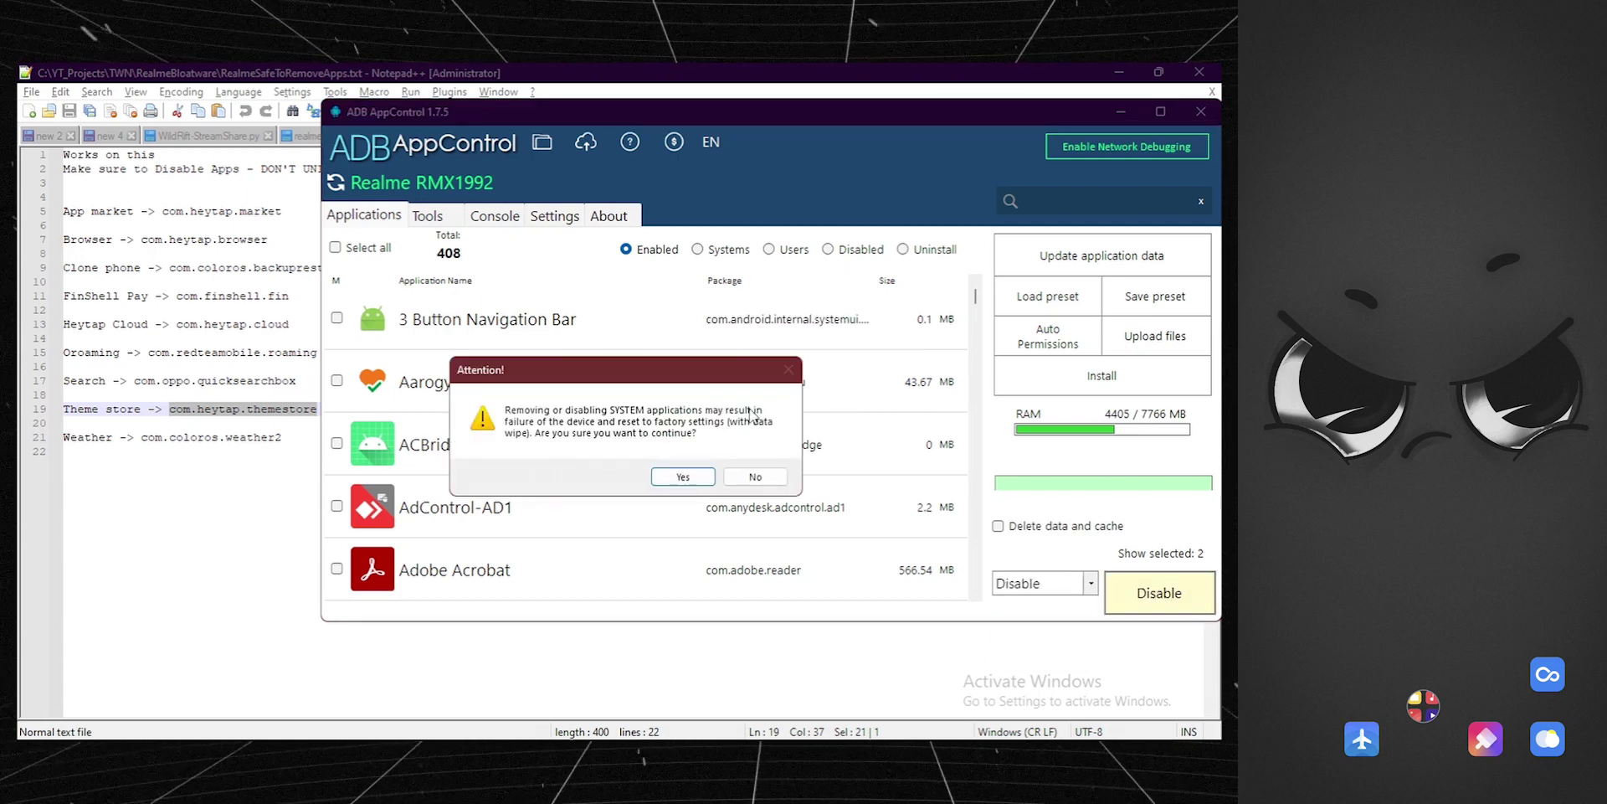
click(682, 477)
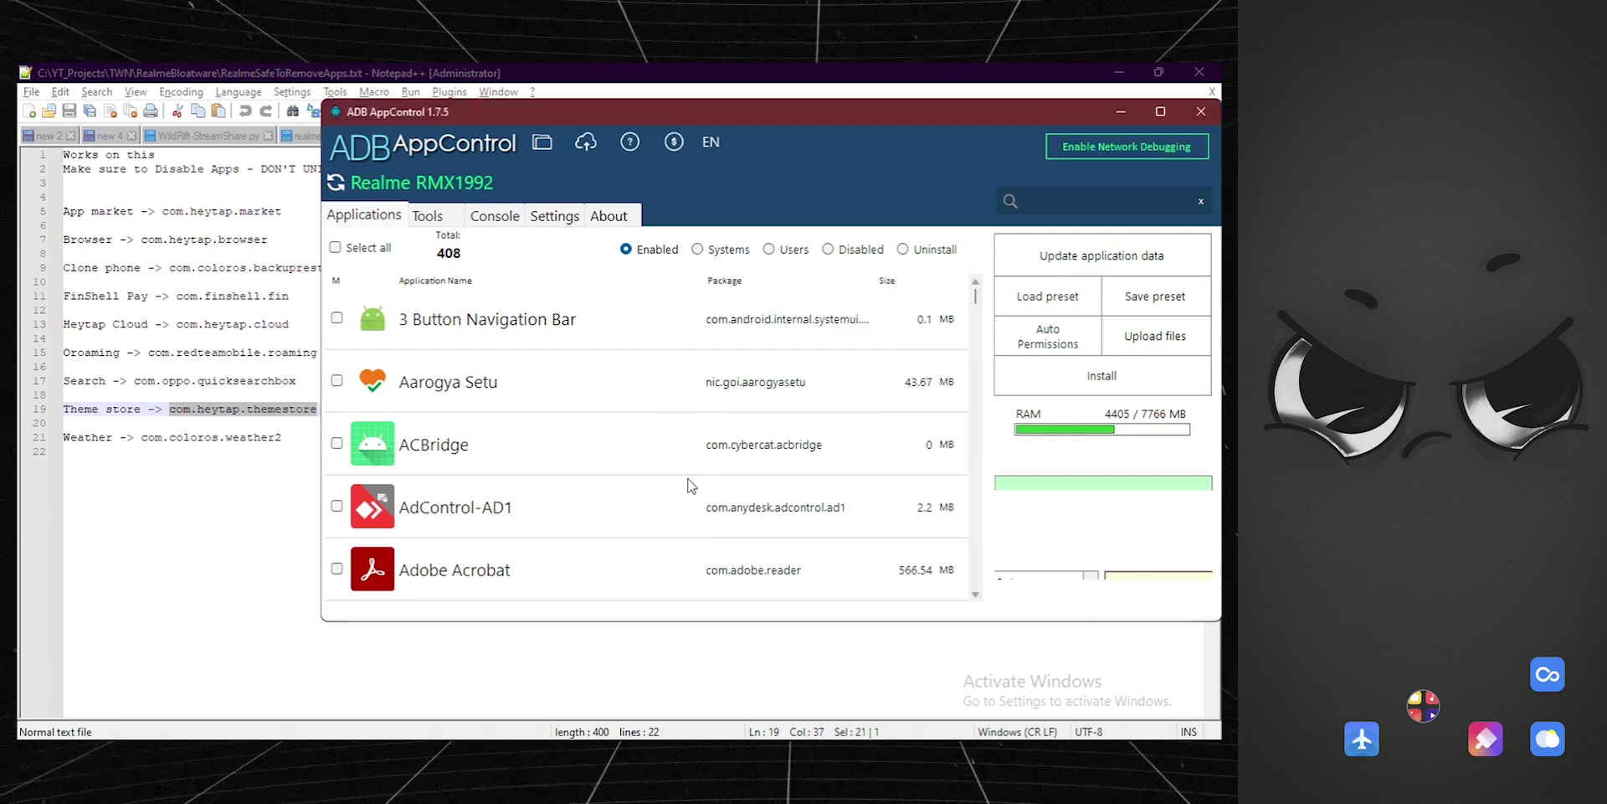
- Filter the application list by com.heytap.themestore and disable Theme Store, accepting the system application warning
click(655, 465)
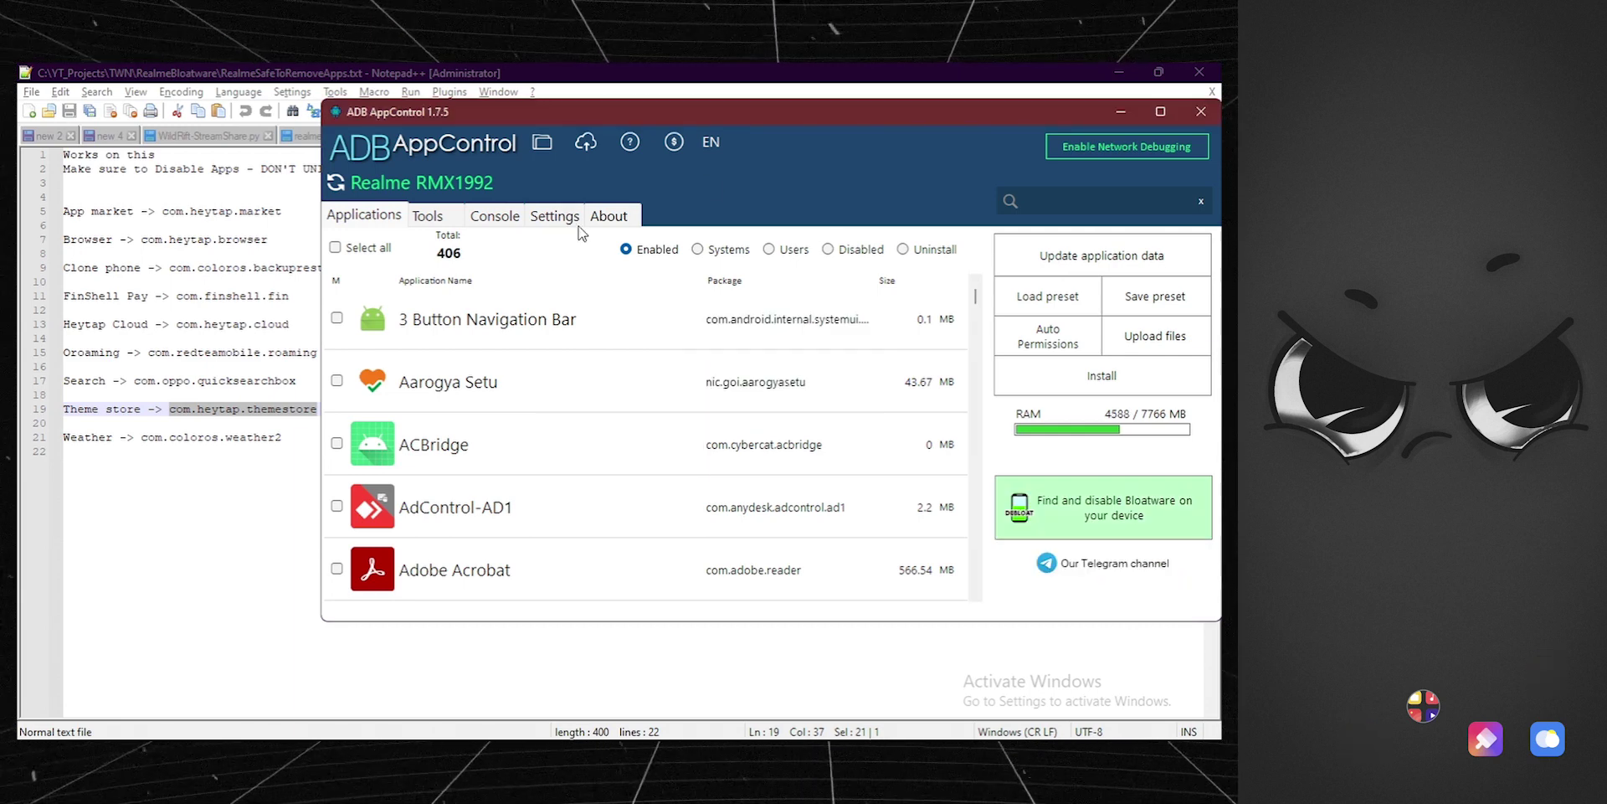
key(ctrl+v)
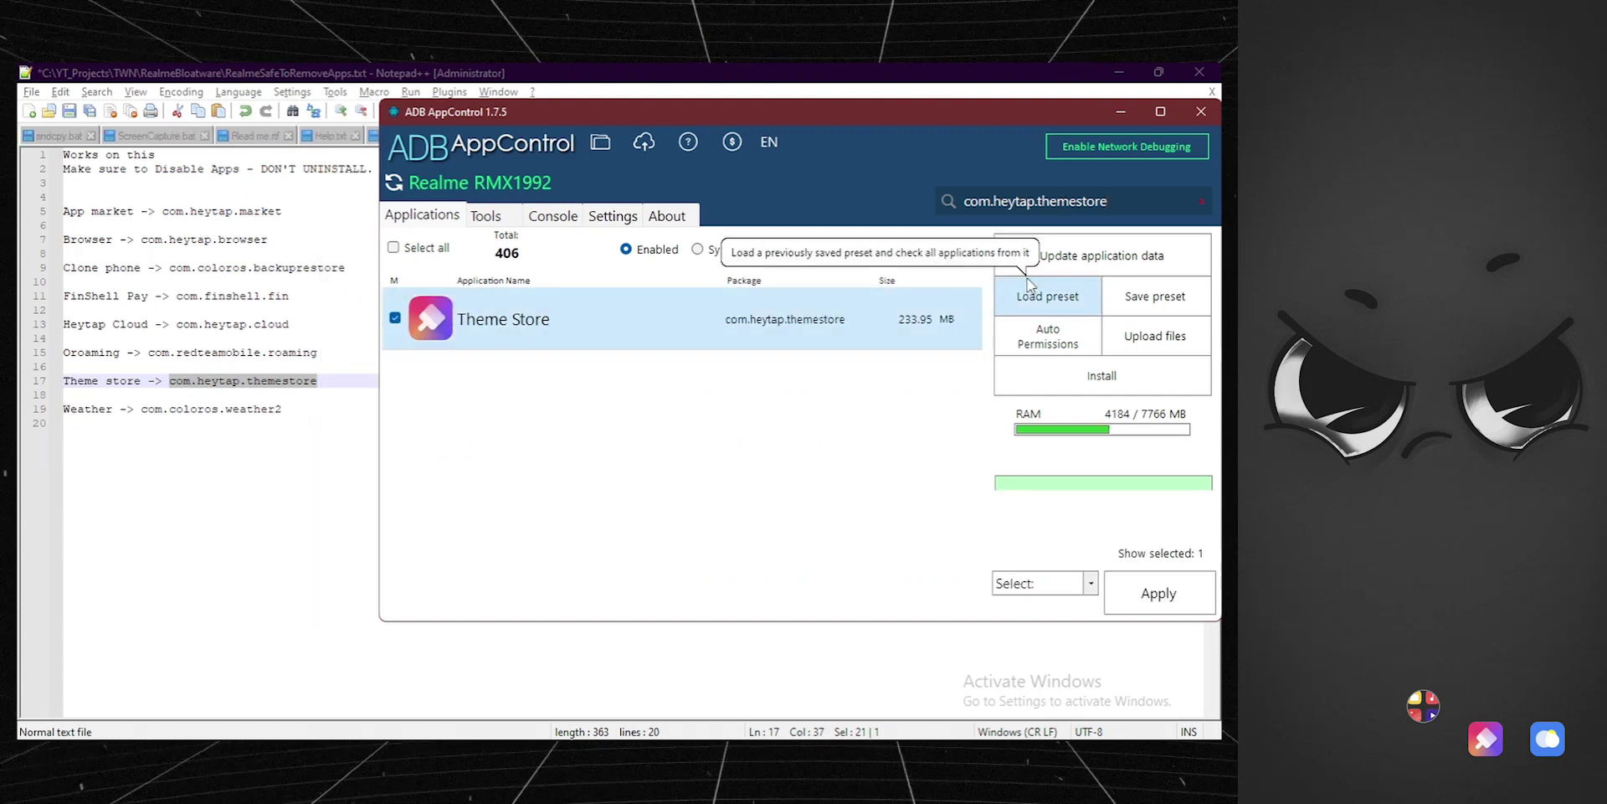
click(1054, 583)
click(1038, 617)
click(1171, 599)
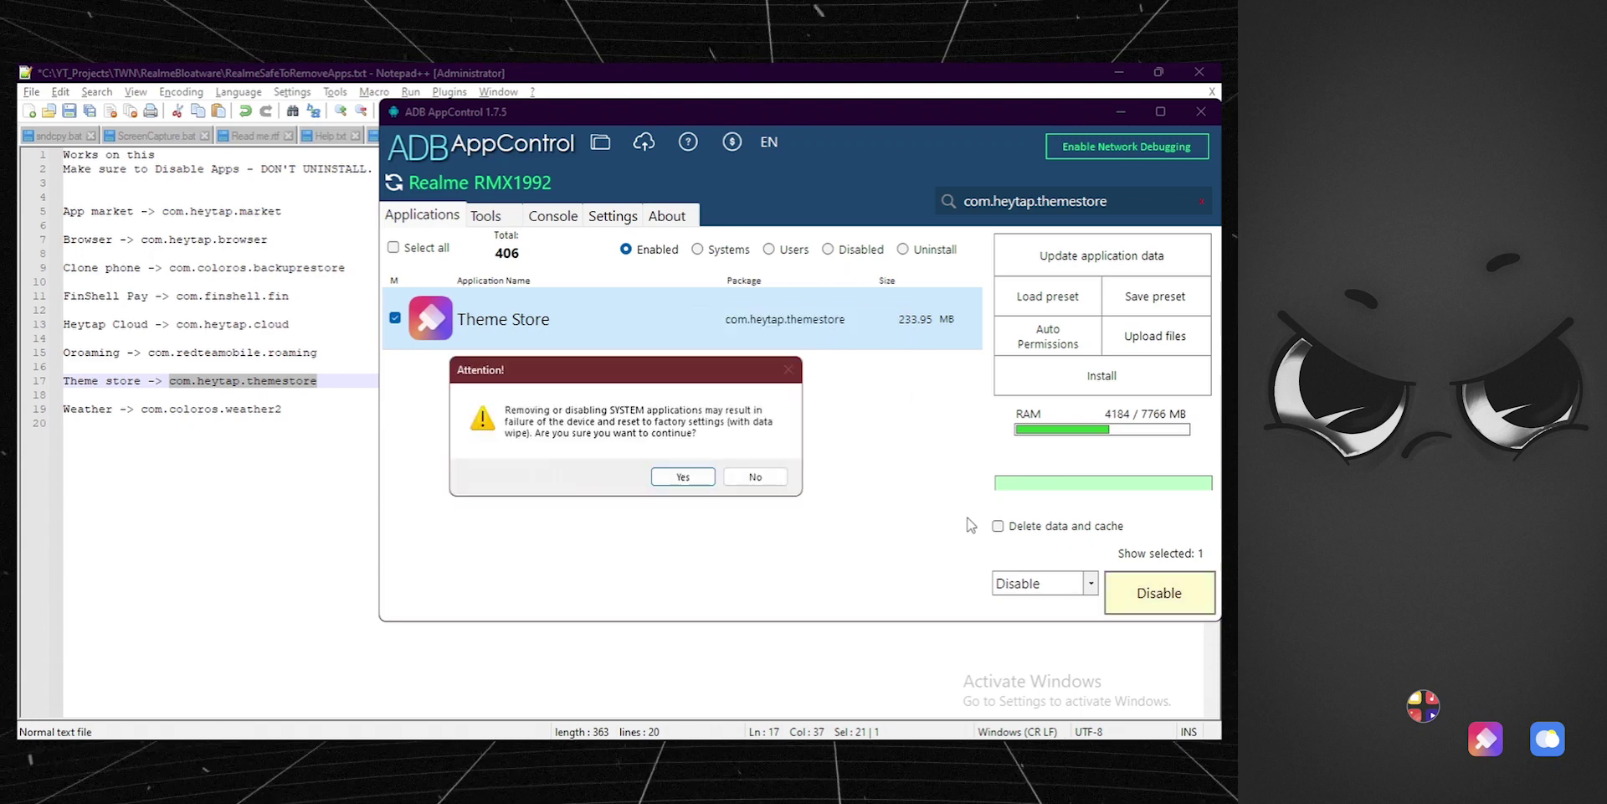
click(670, 475)
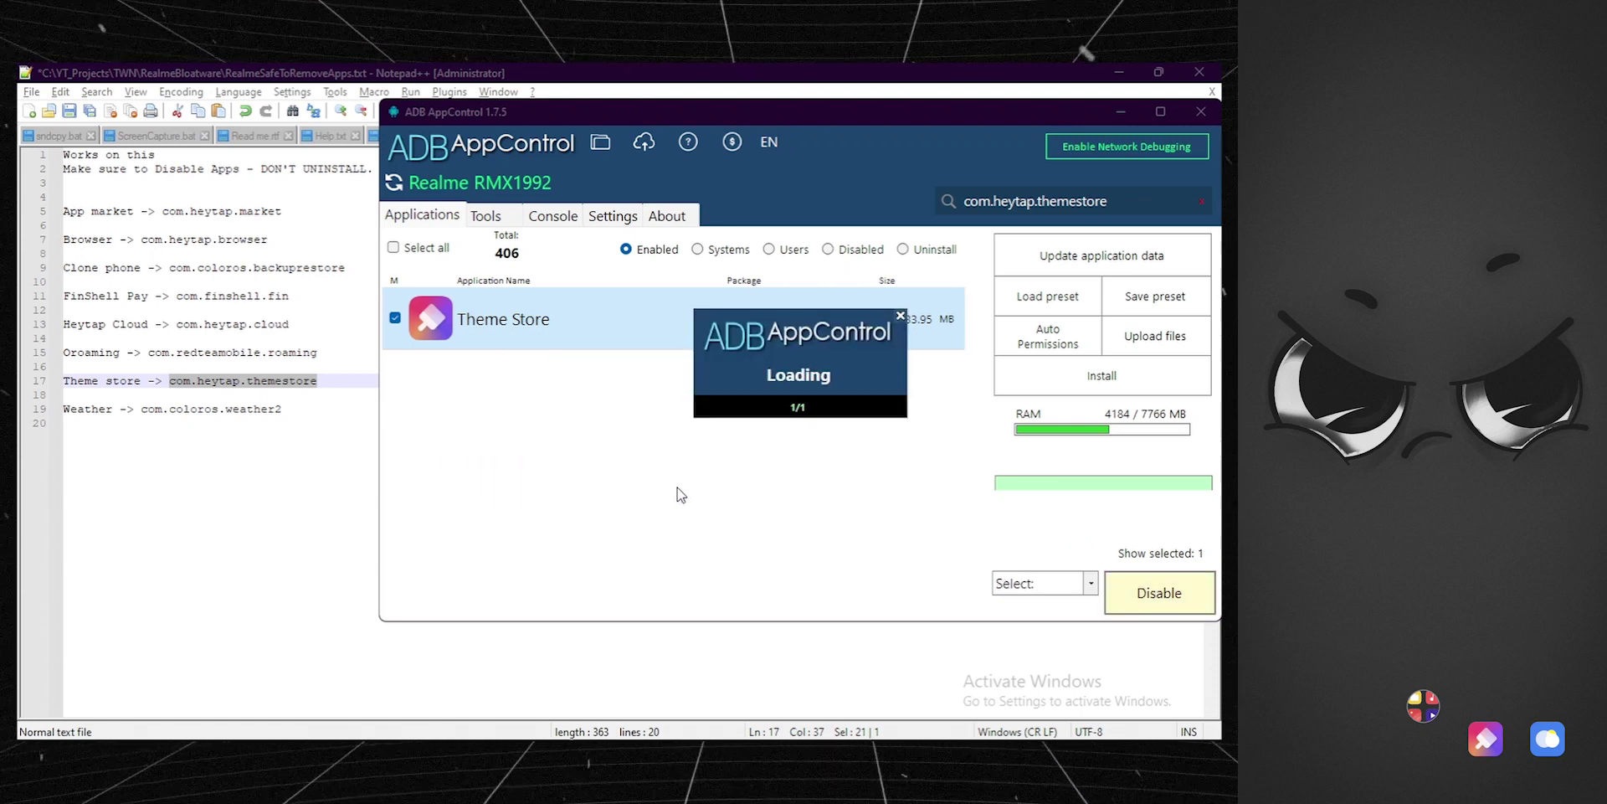
- Copy com.coloros.weather2 from the text file, filter the application list by it, and mark Weather for processing
click(145, 410)
drag(144, 410, 274, 410)
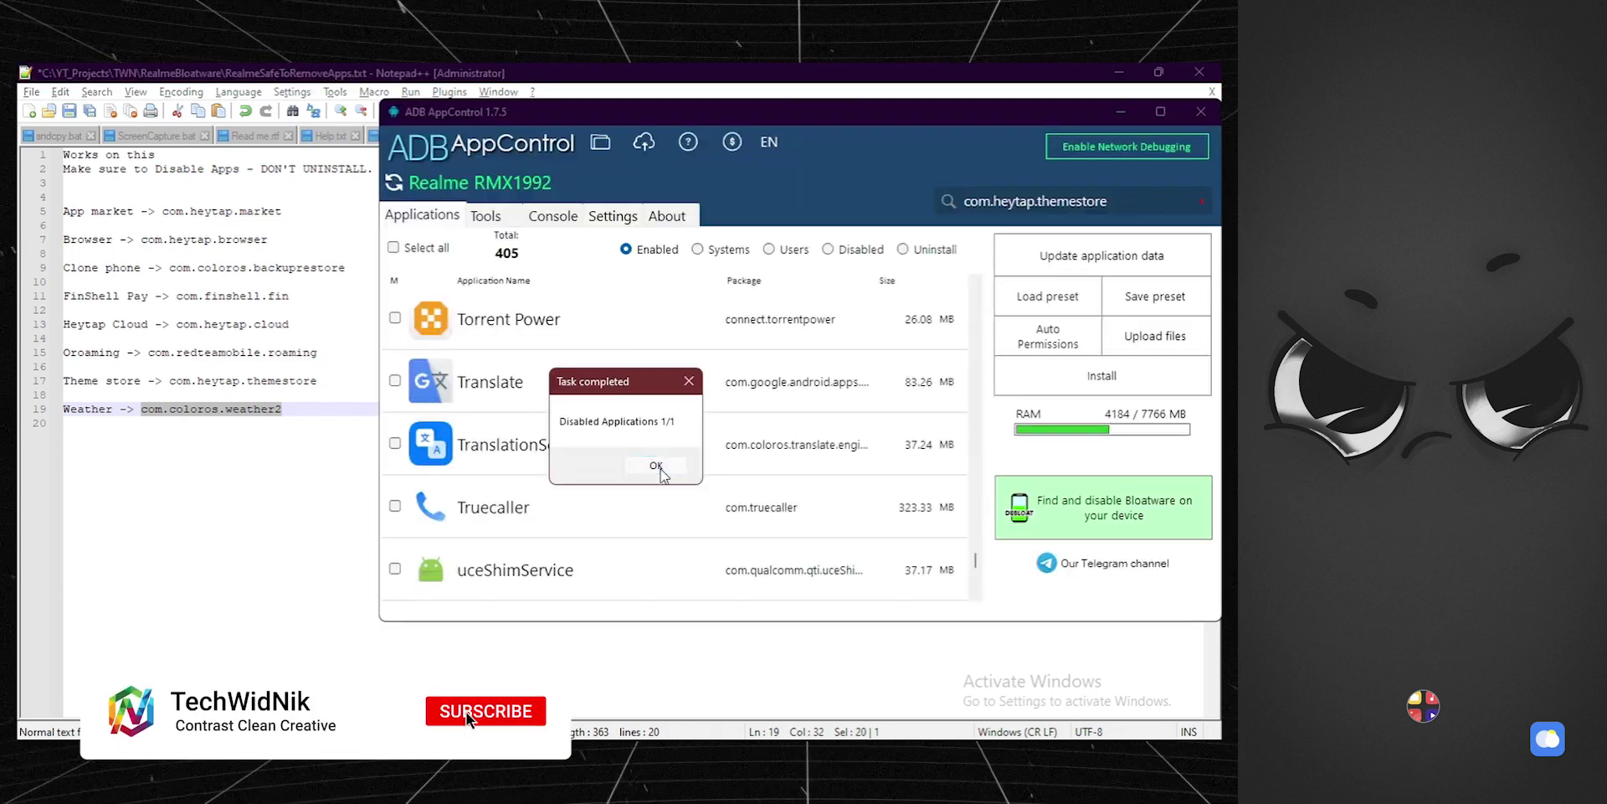
click(649, 459)
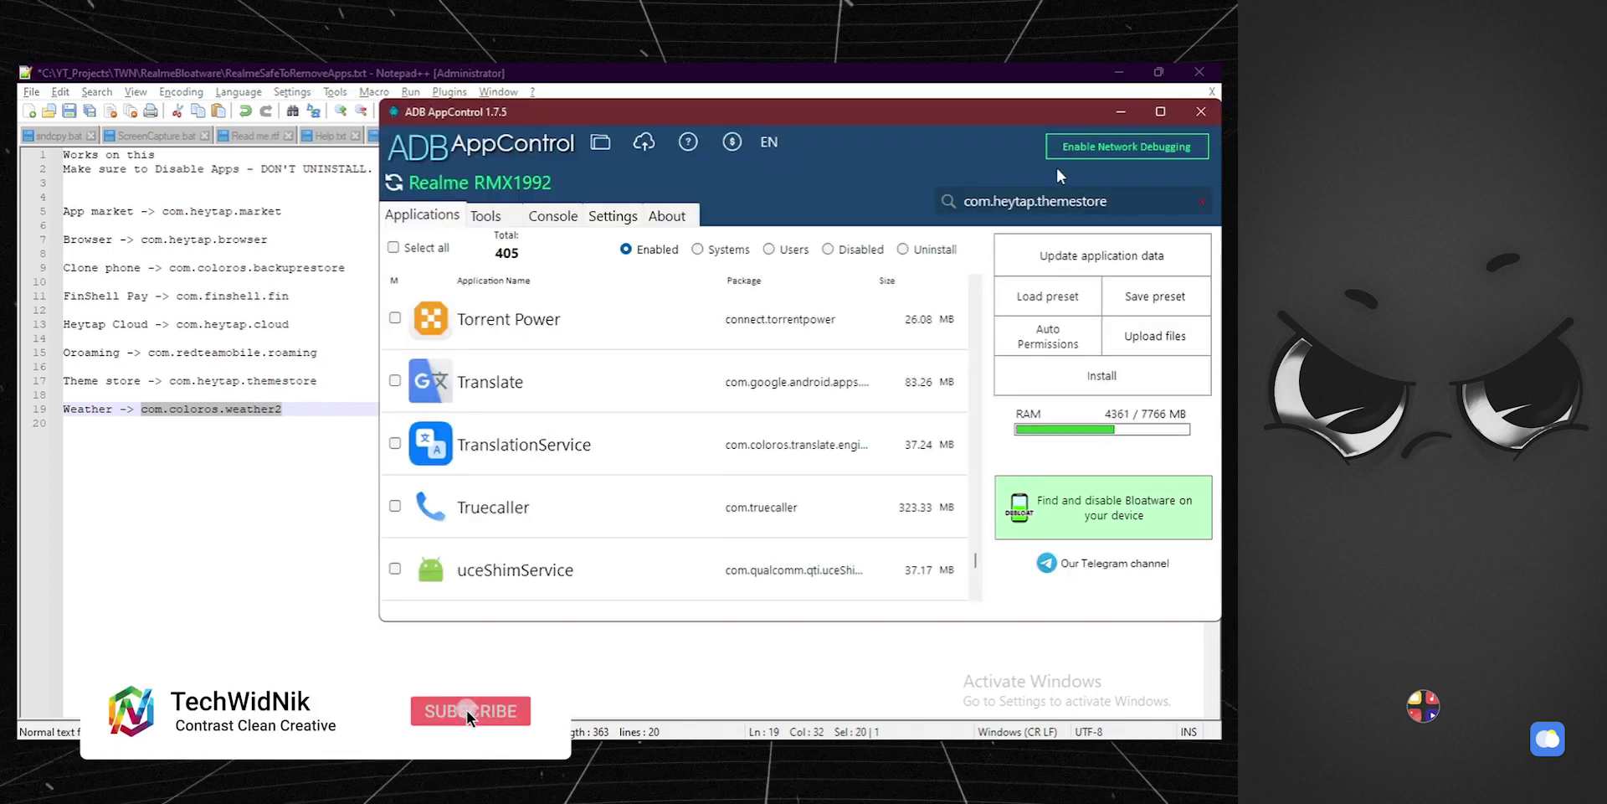
key(ctrl+v)
key(ctrl+a)
key(ctrl+v)
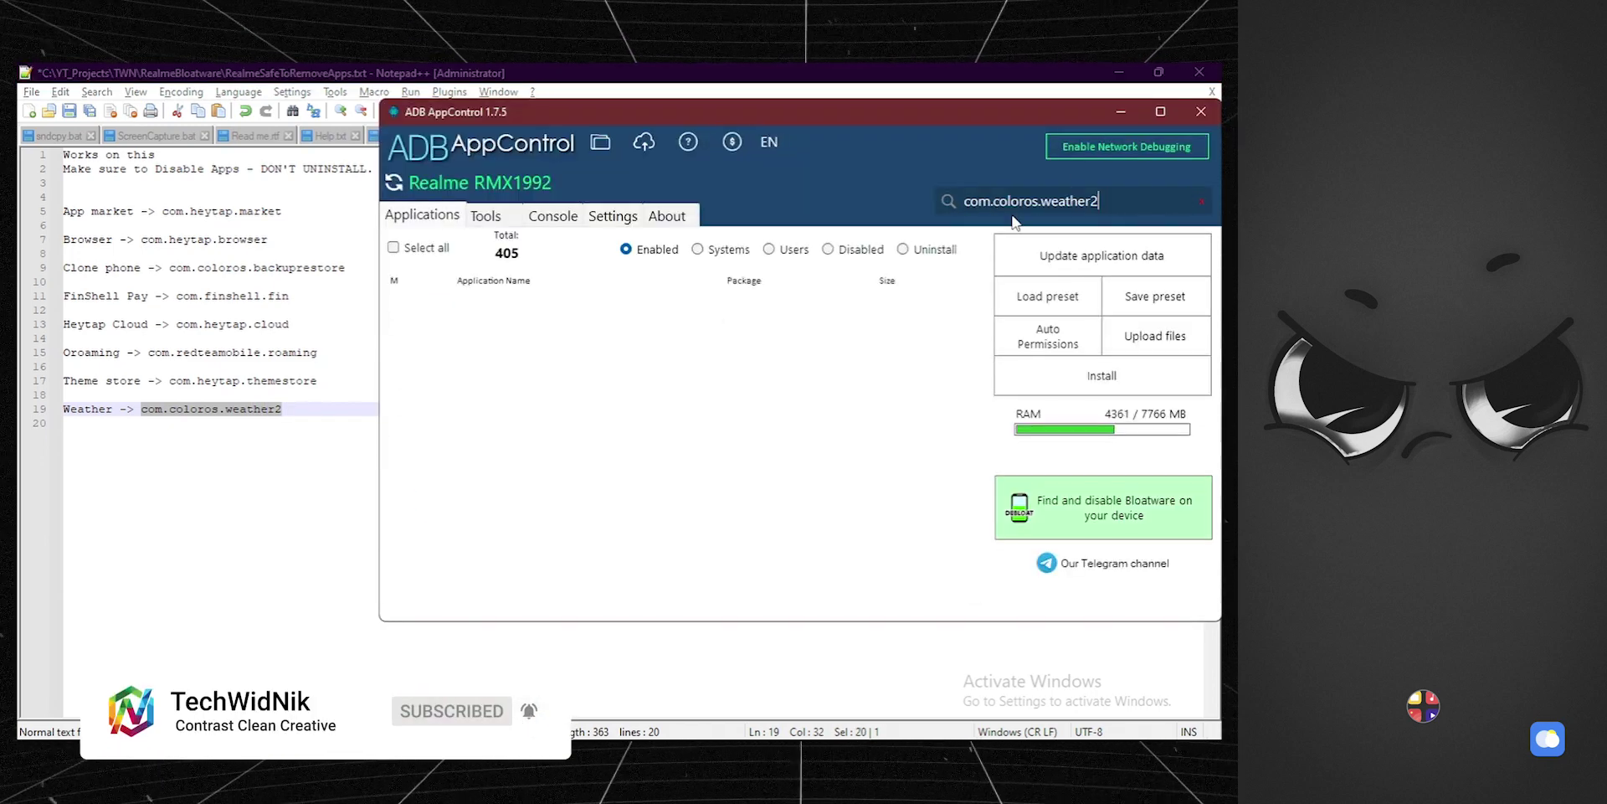
click(394, 318)
- Disable the marked Weather app, accepting the system application warning and dismissing the completion message
click(1042, 583)
click(1029, 629)
click(1173, 599)
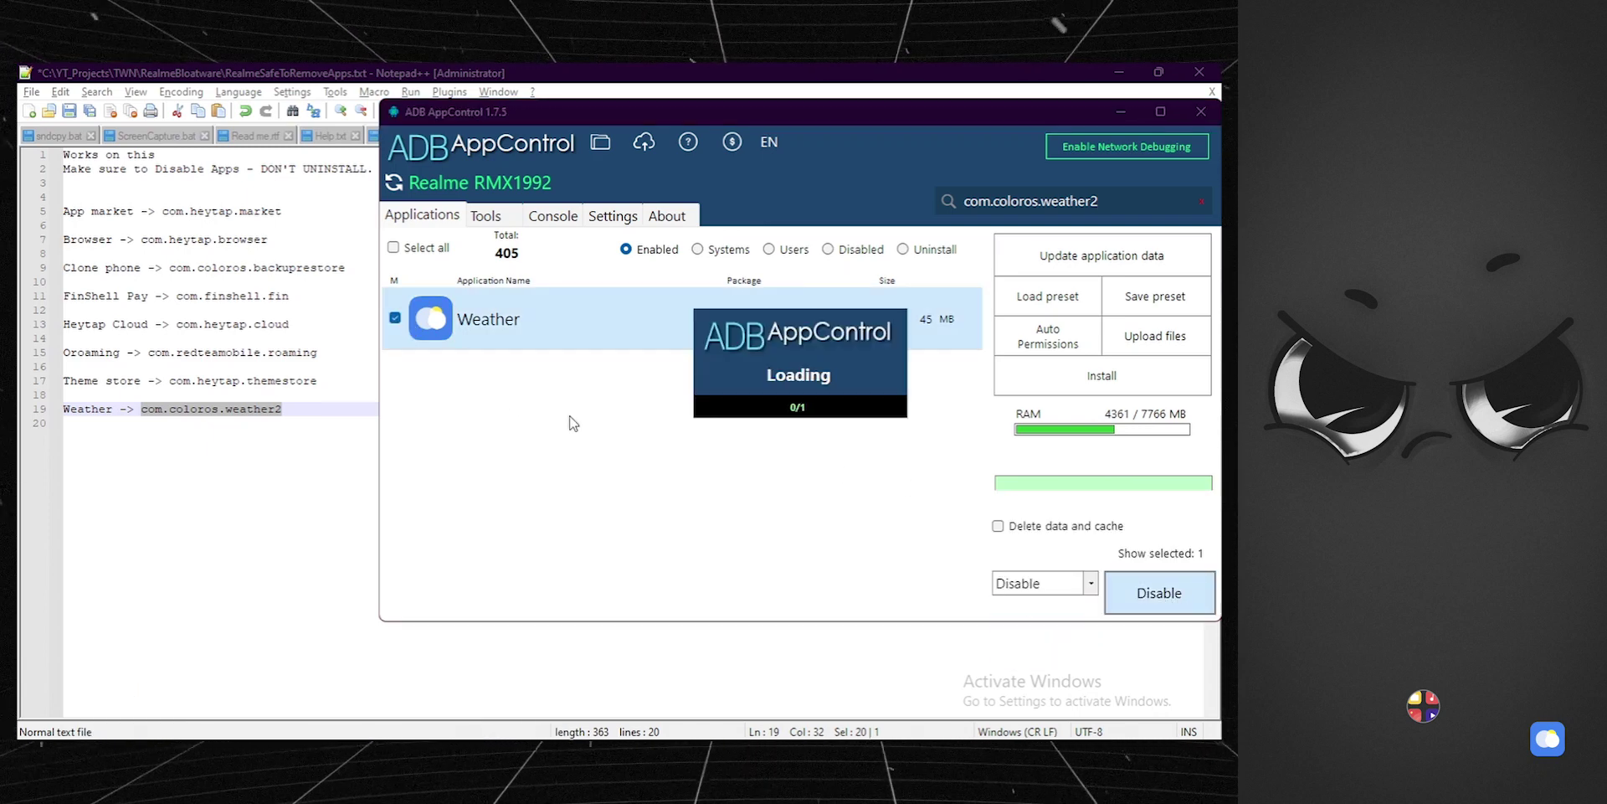
click(678, 477)
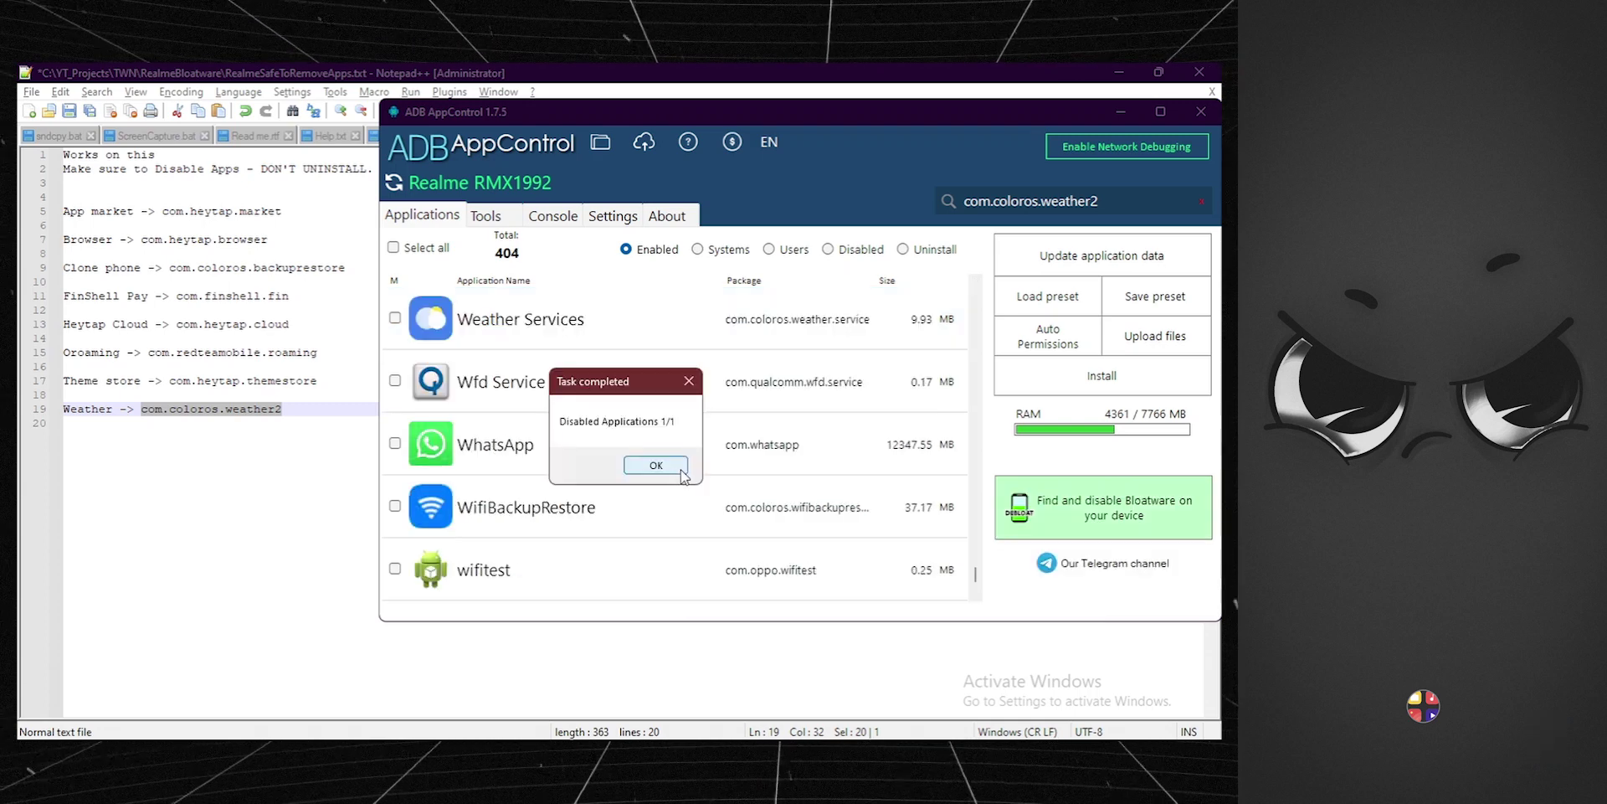
click(656, 465)
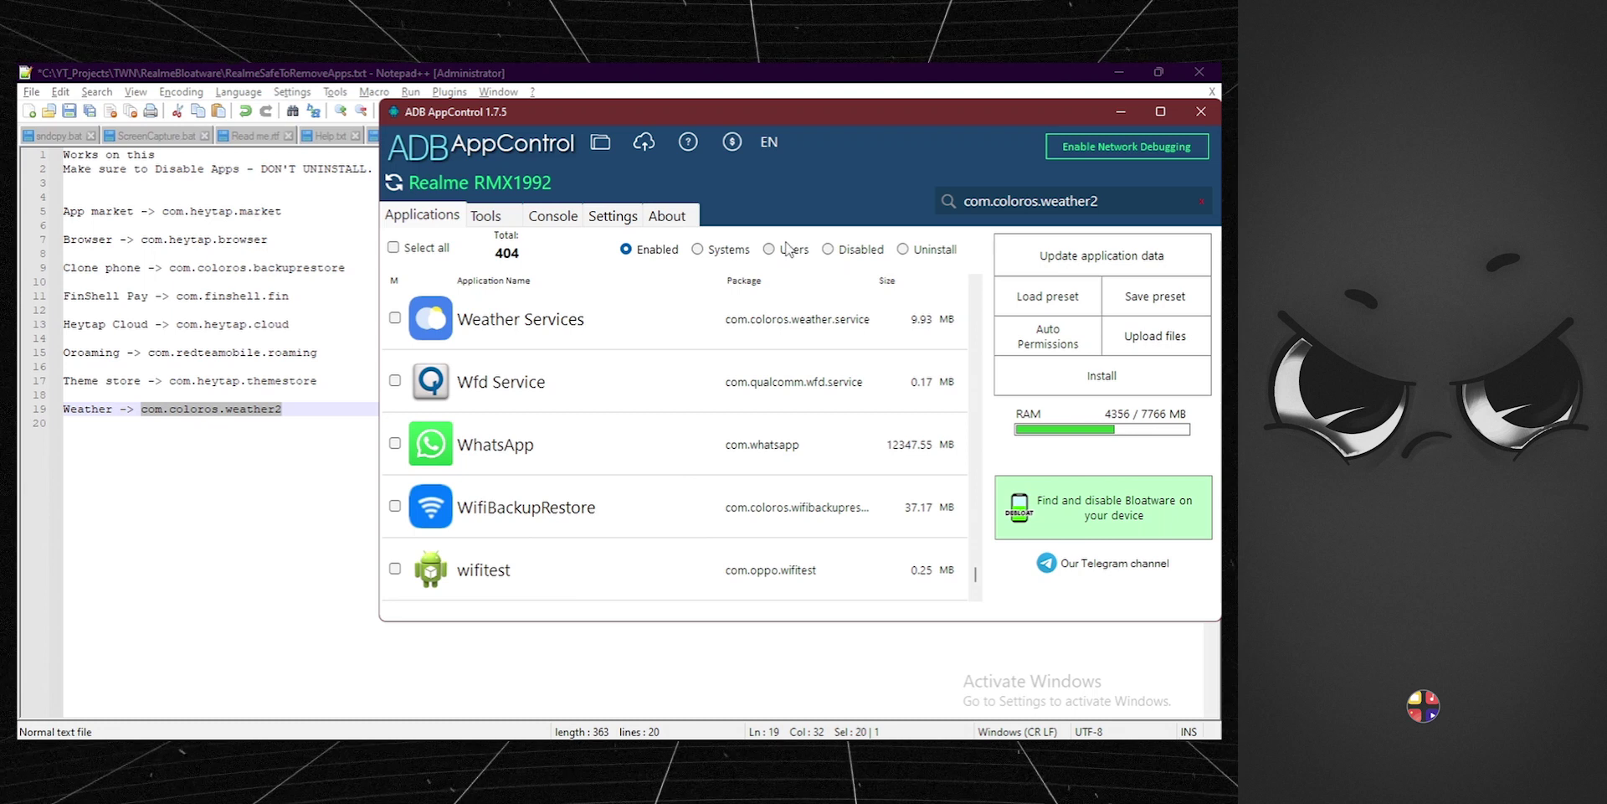
- Review the text file's list of packages that are safe to disable, from App market to Weather
click(289, 409)
drag(289, 409, 266, 470)
click(80, 196)
click(357, 427)
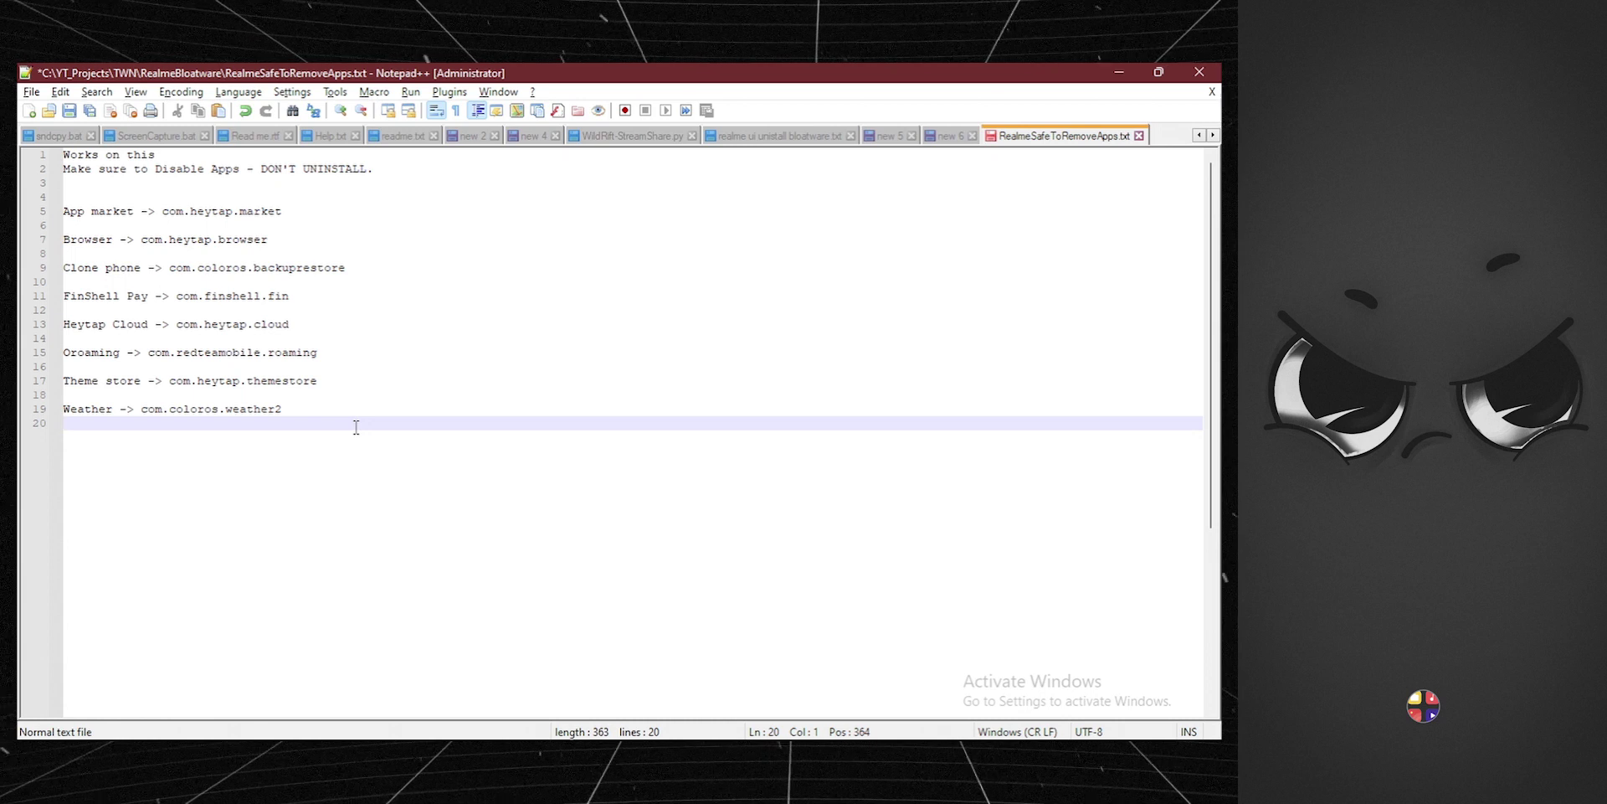
drag(356, 426, 63, 240)
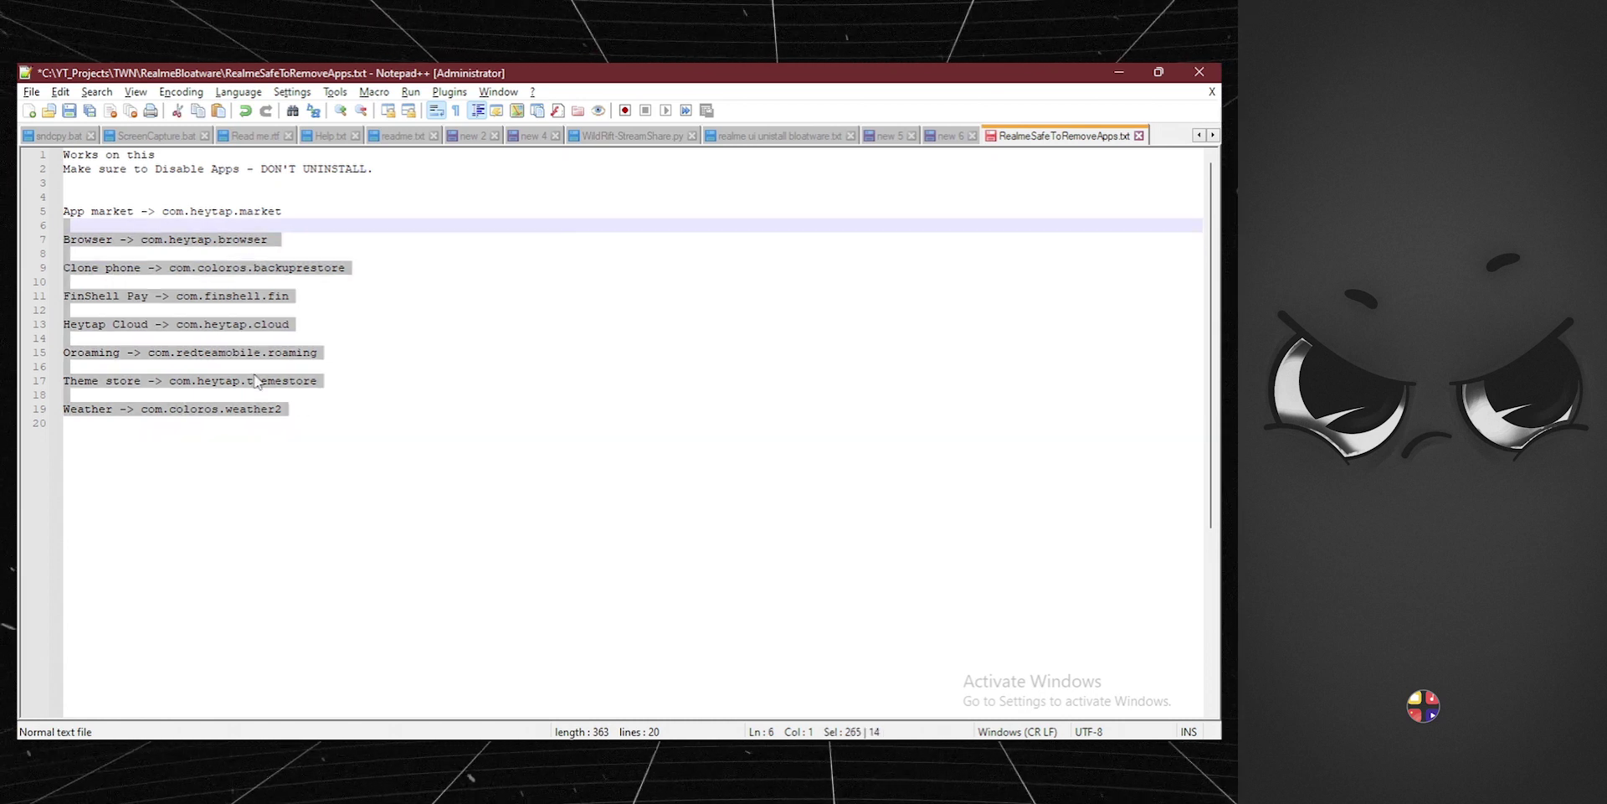
click(326, 441)
drag(328, 439, 85, 201)
click(86, 197)
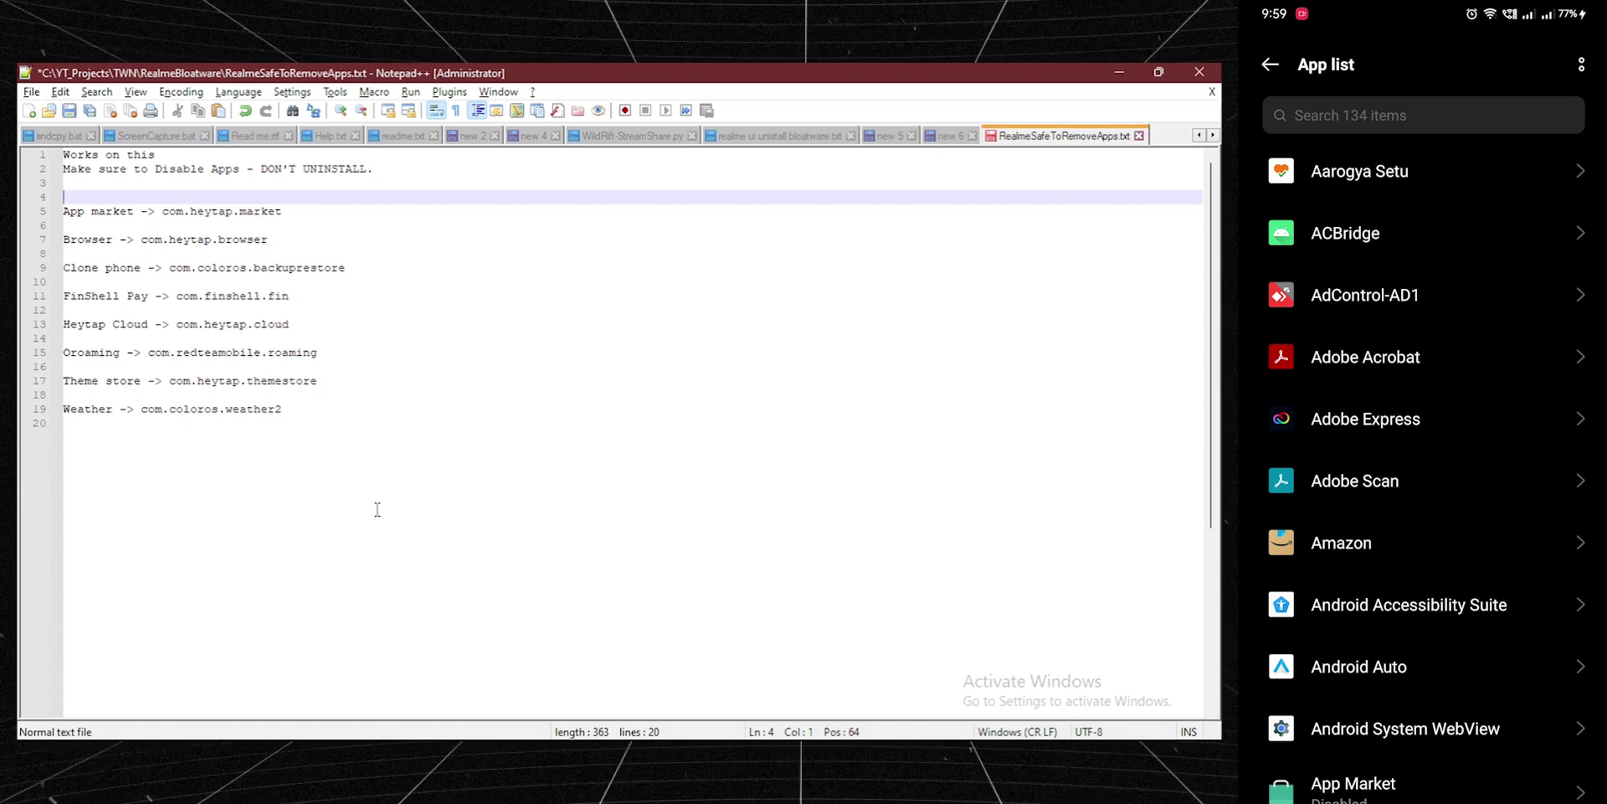
- Switch to ADB AppControl, clear the package filter, and list only the disabled applications
click(206, 729)
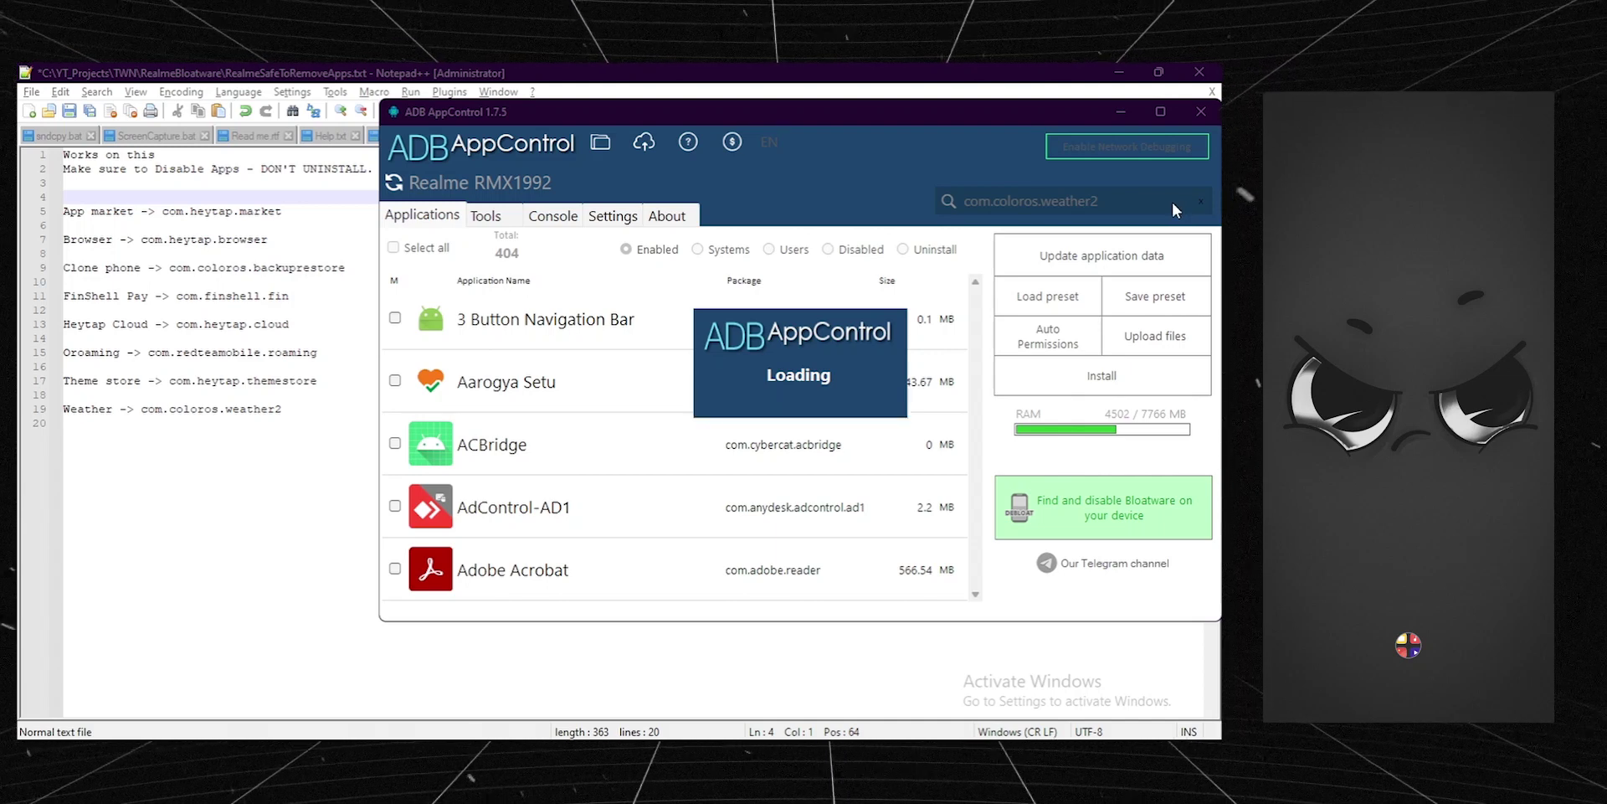
click(1201, 201)
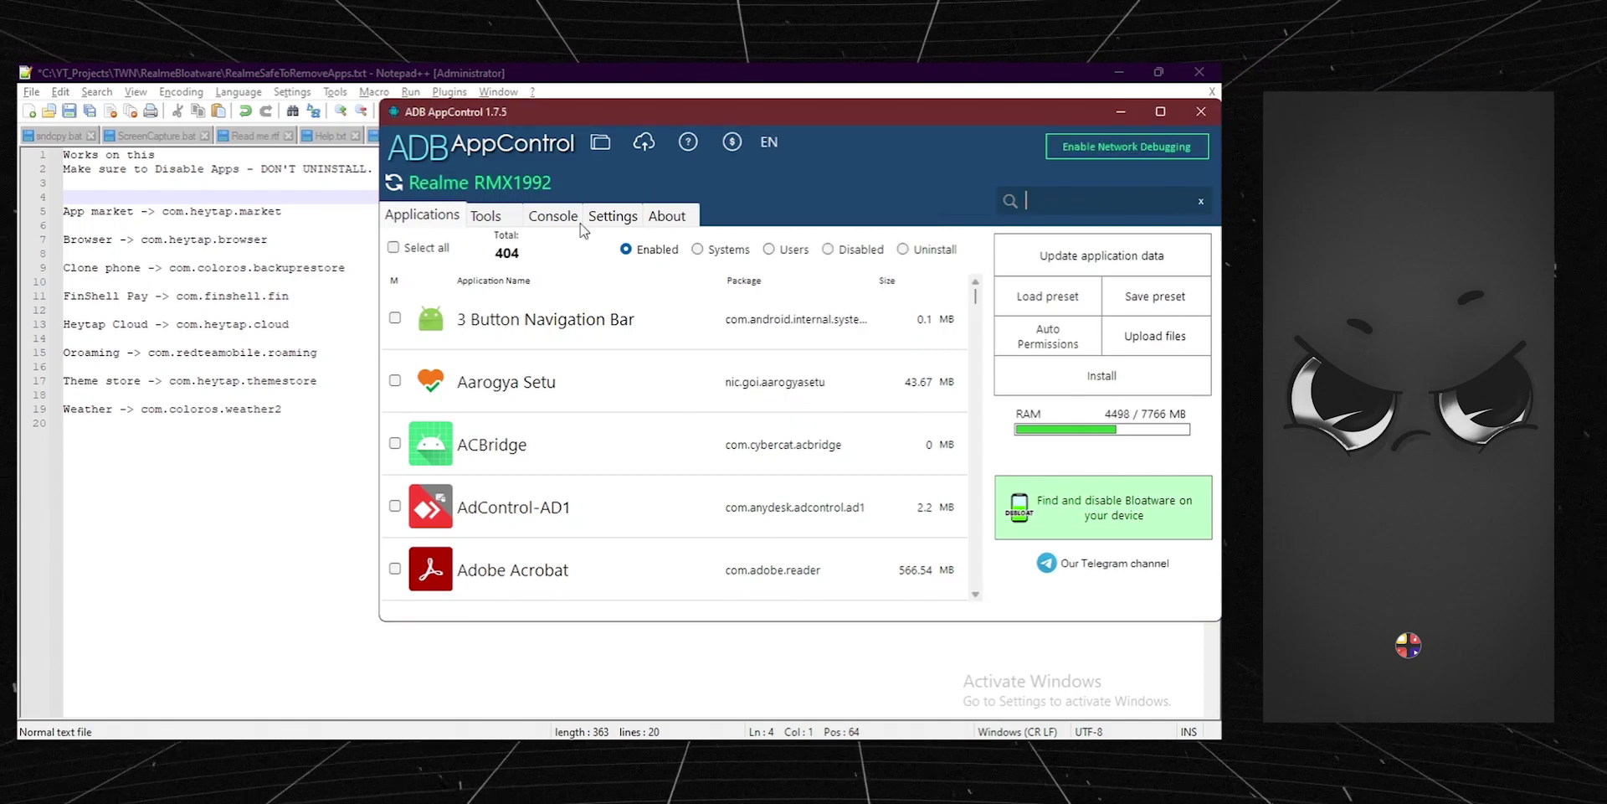
click(642, 252)
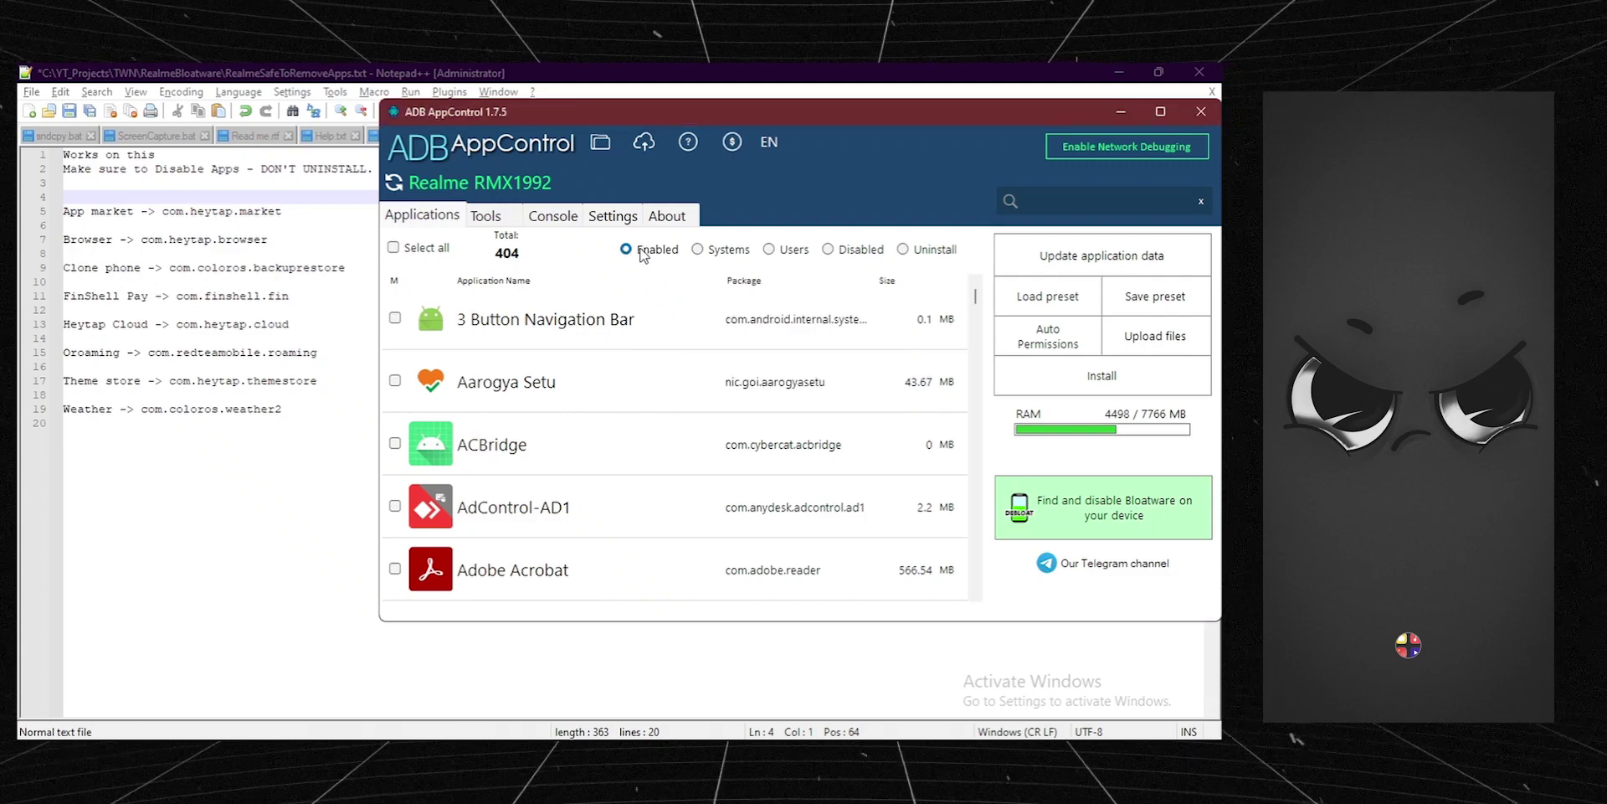
click(833, 252)
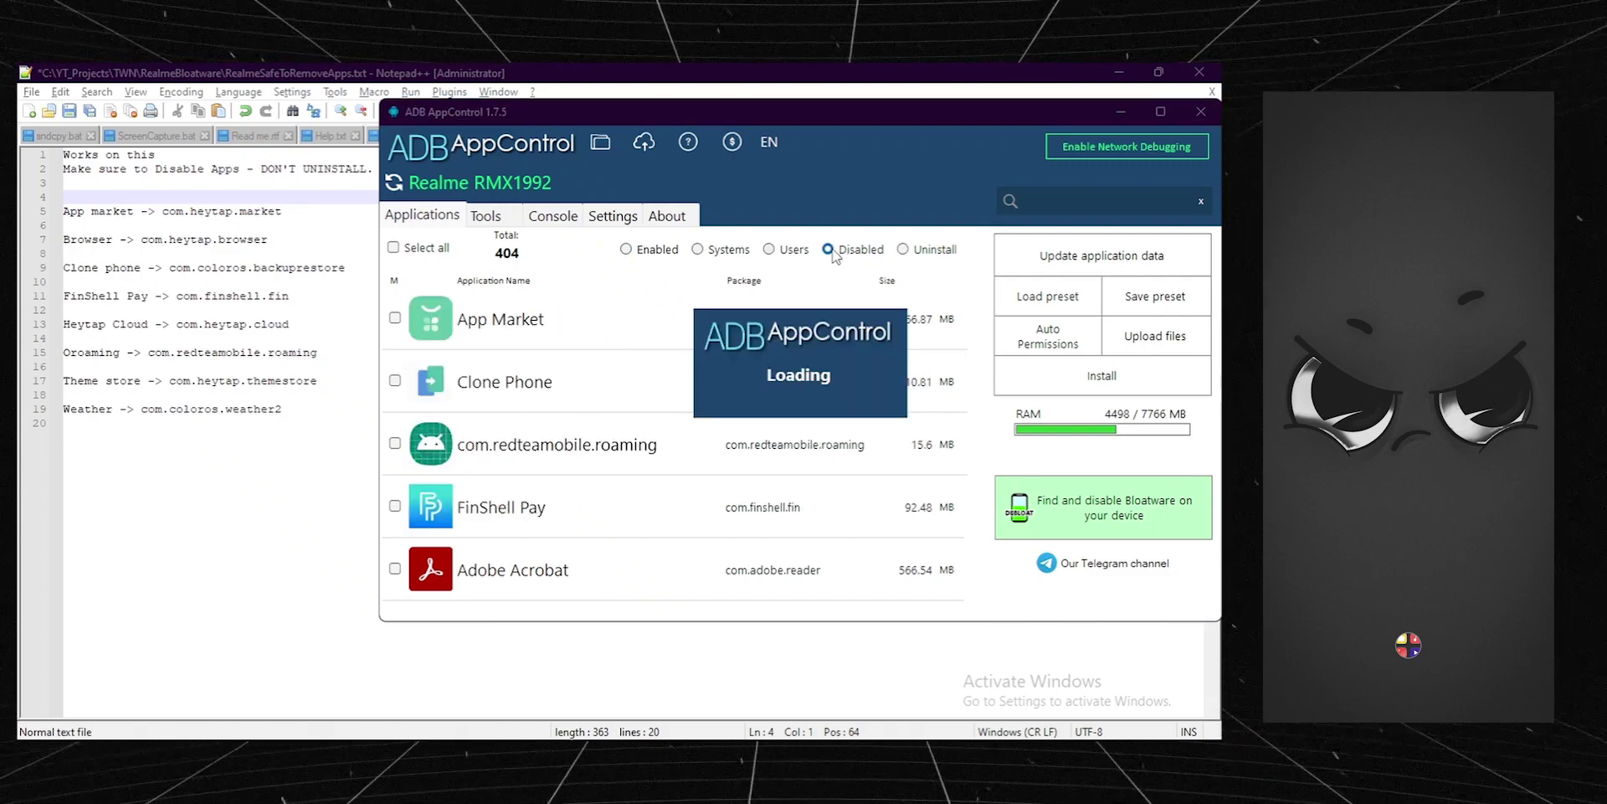
scroll(597, 370, down, 3)
scroll(596, 369, up, 3)
scroll(596, 369, down, 3)
scroll(596, 369, up, 3)
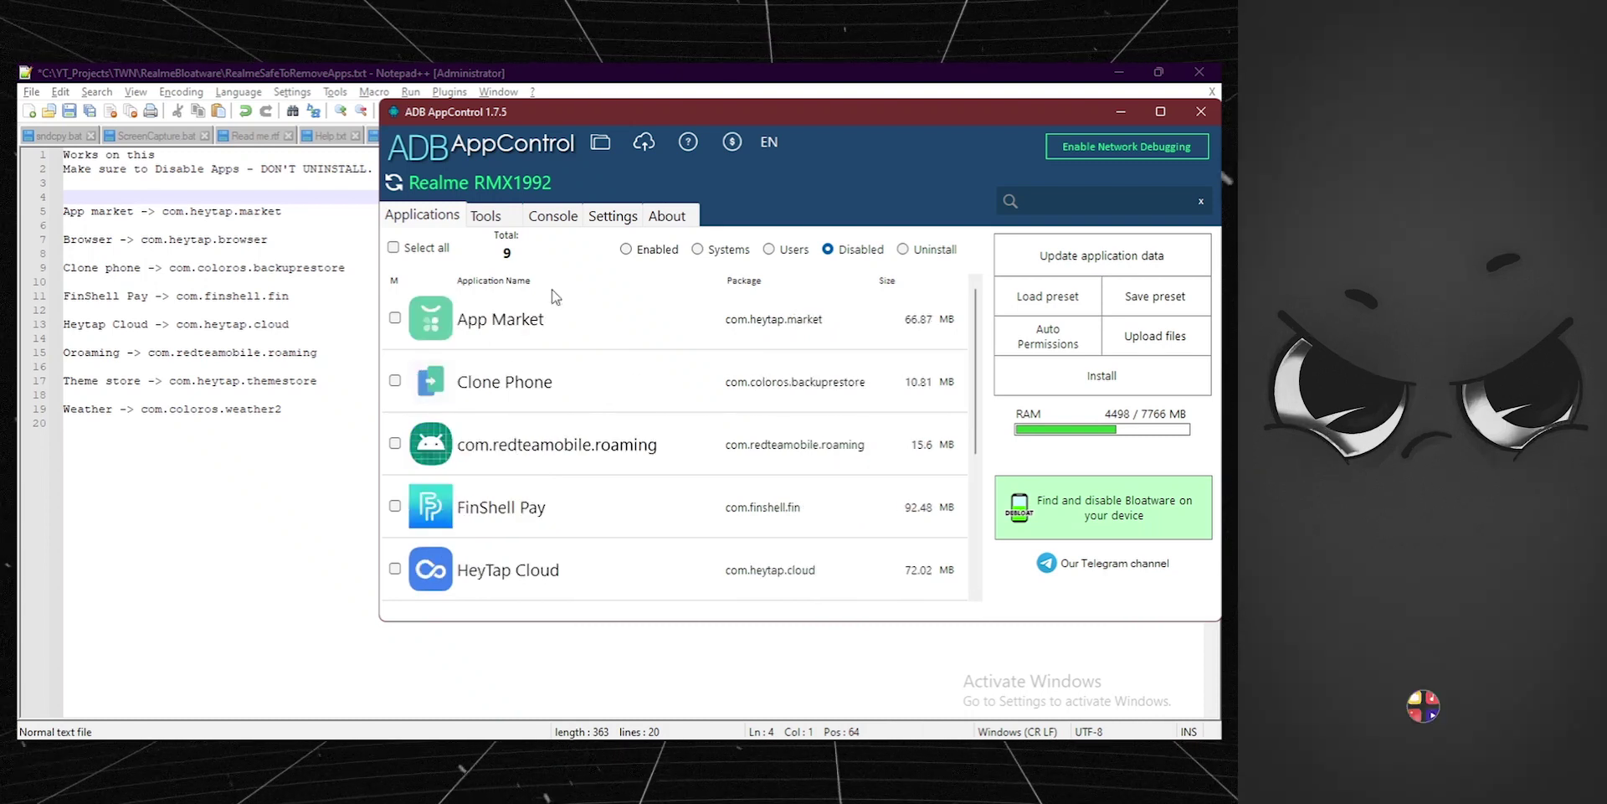
- Mark all disabled applications except NFC Service and view the actions available for them
click(393, 248)
scroll(401, 394, down, 3)
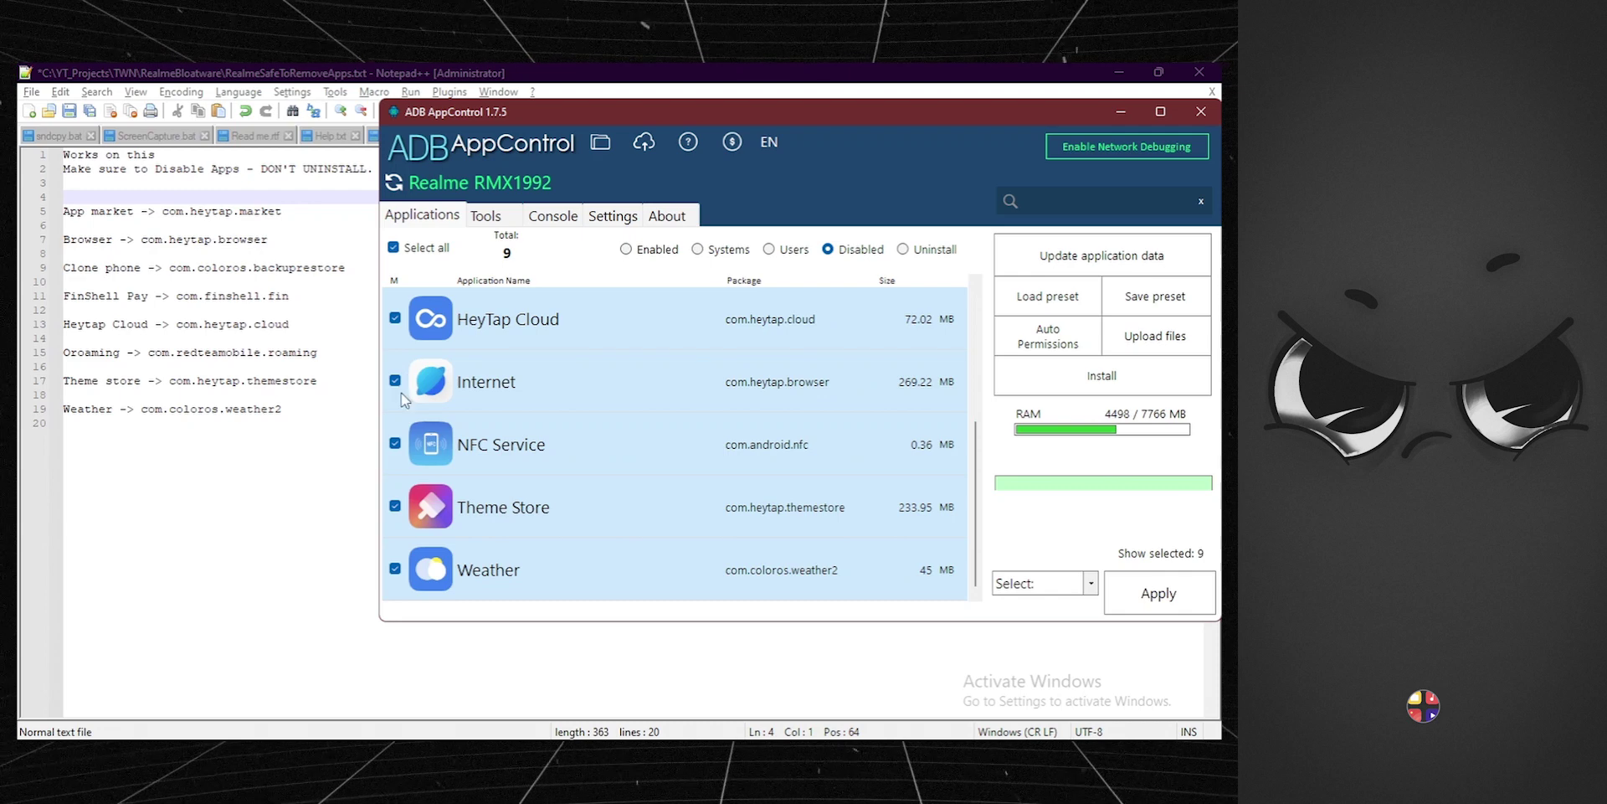
click(395, 444)
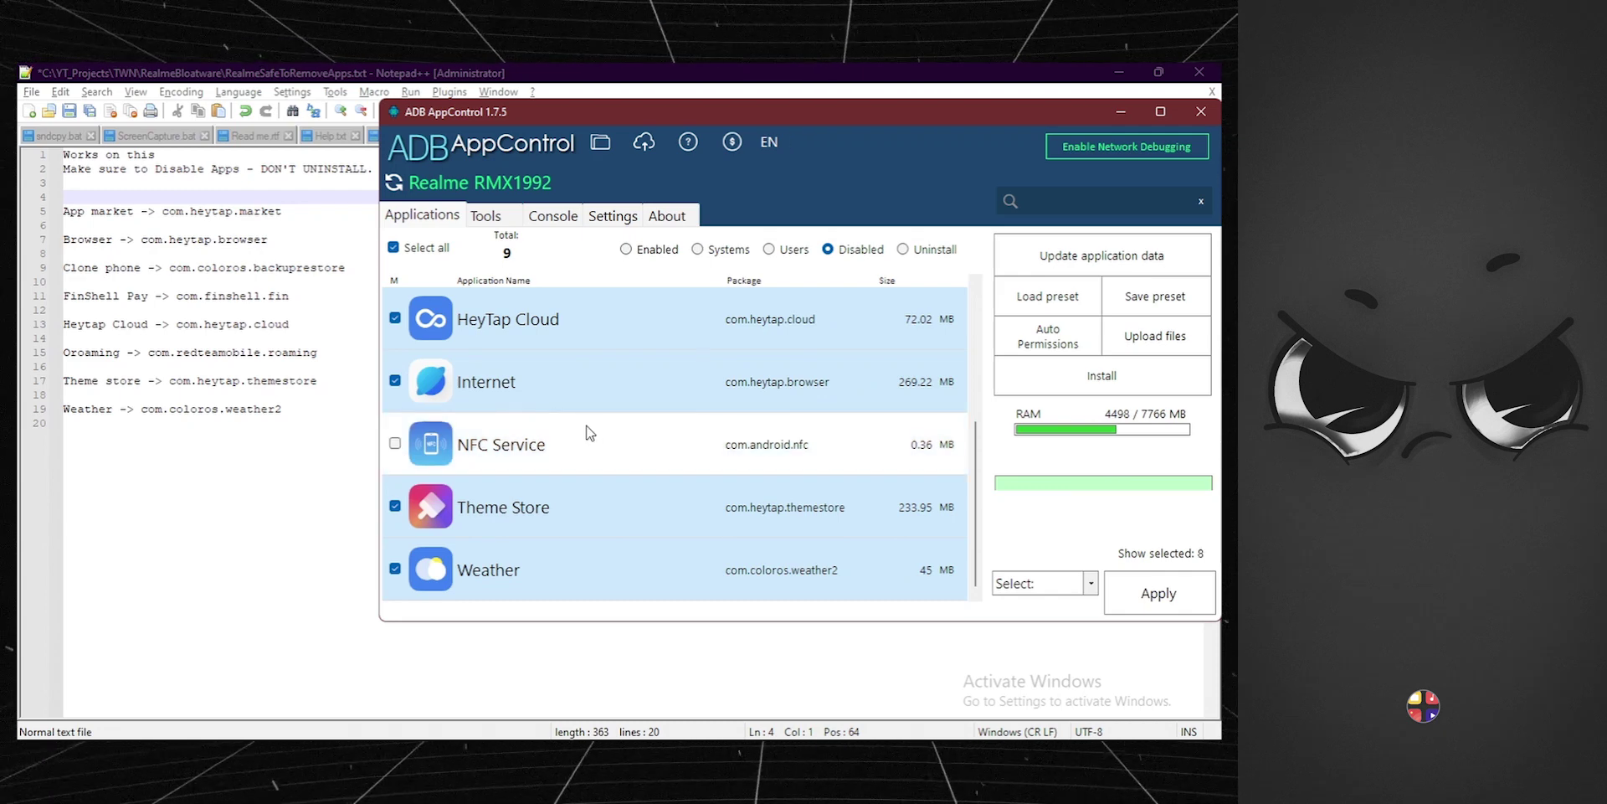
scroll(589, 432, up, 3)
scroll(579, 358, down, 2)
scroll(540, 434, up, 2)
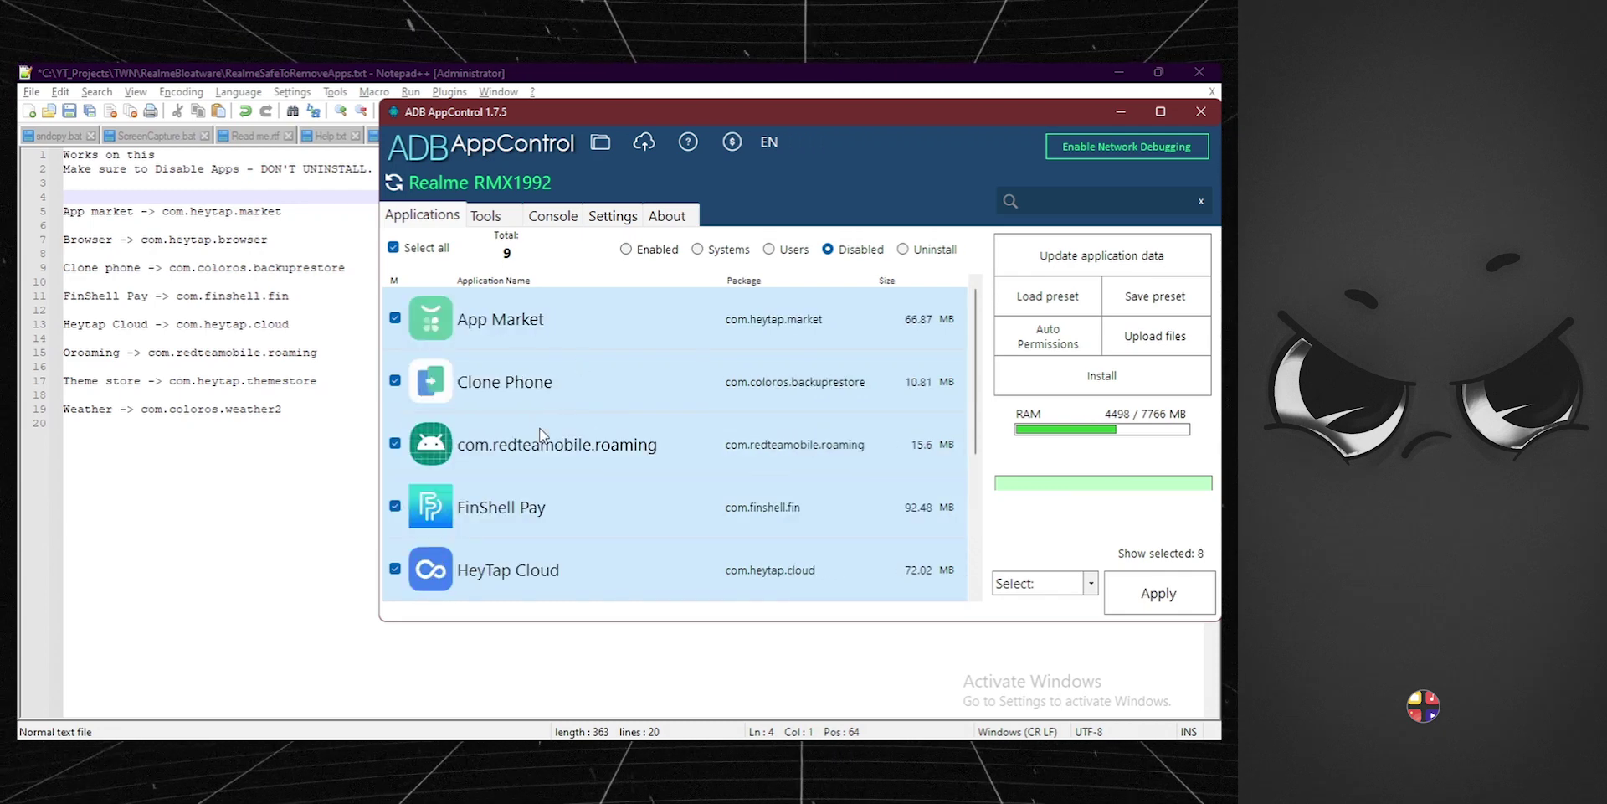
click(1042, 584)
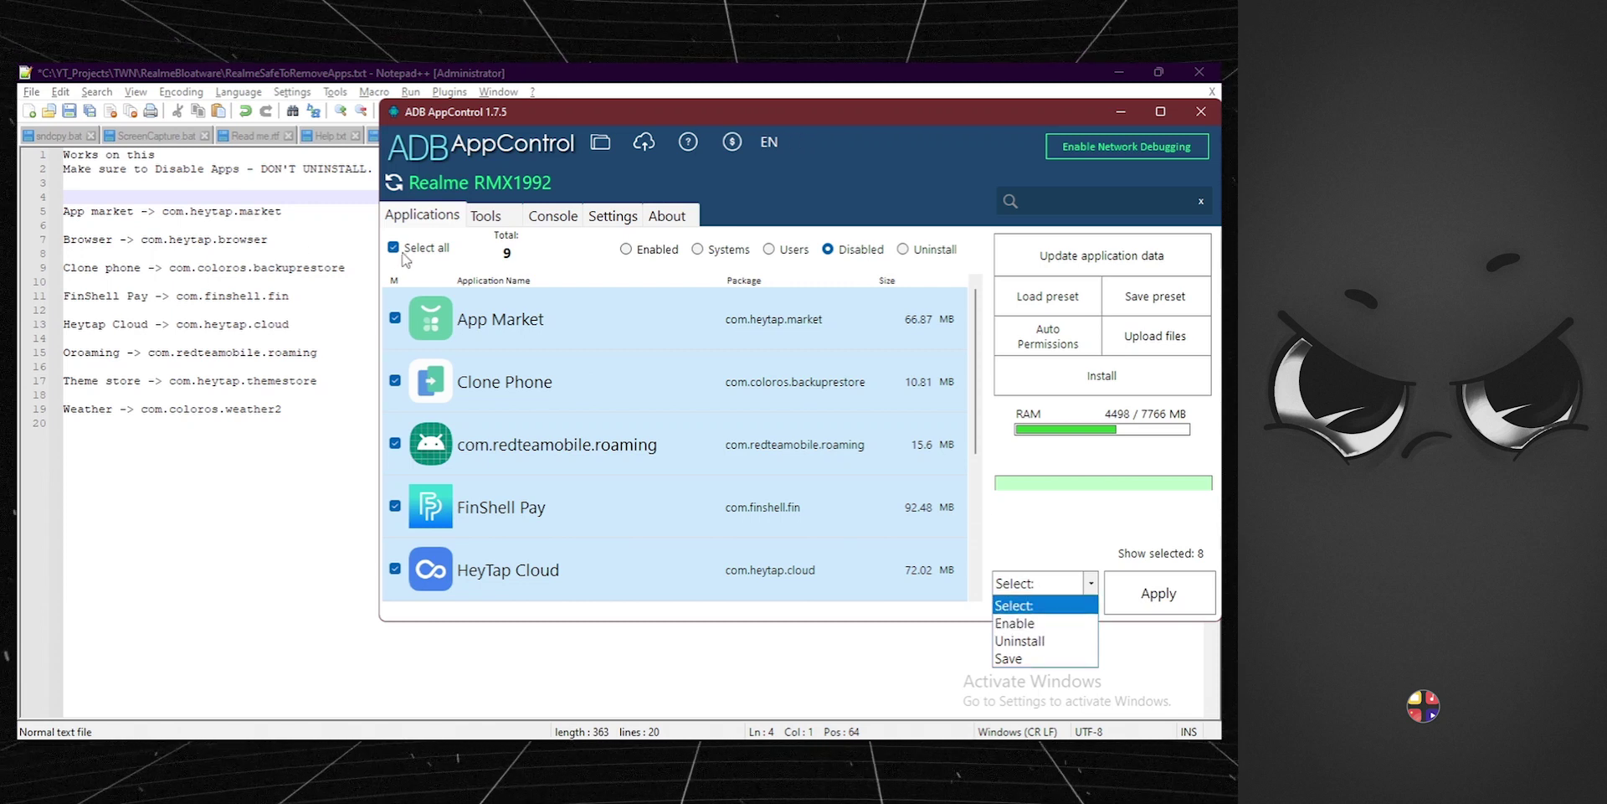
key(Escape)
- Reduce the marked applications to Clone Phone only, enable it again, and dismiss the completion message
click(394, 317)
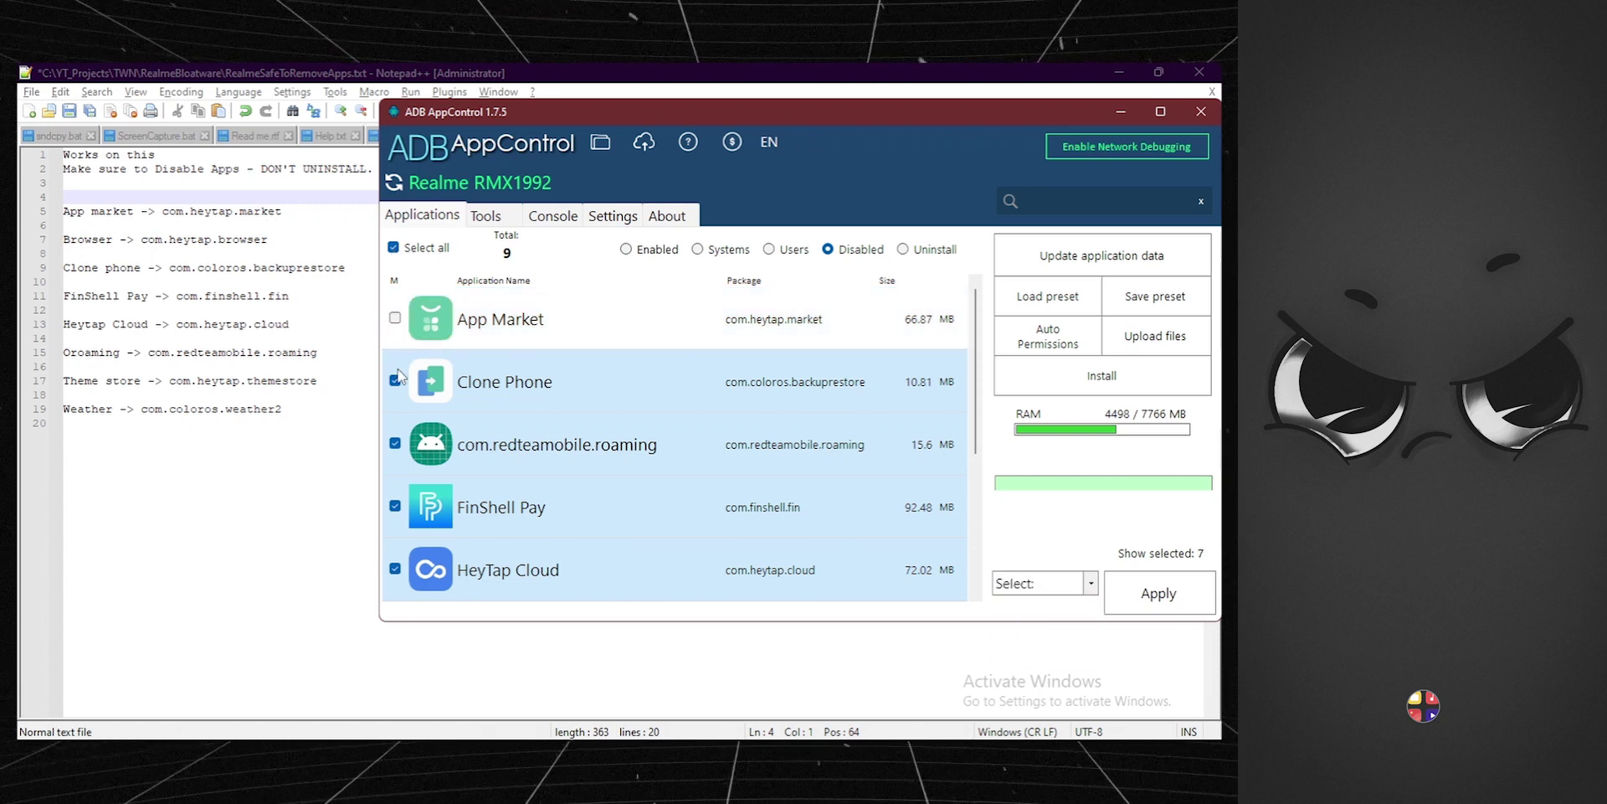
click(394, 381)
click(422, 248)
click(1042, 583)
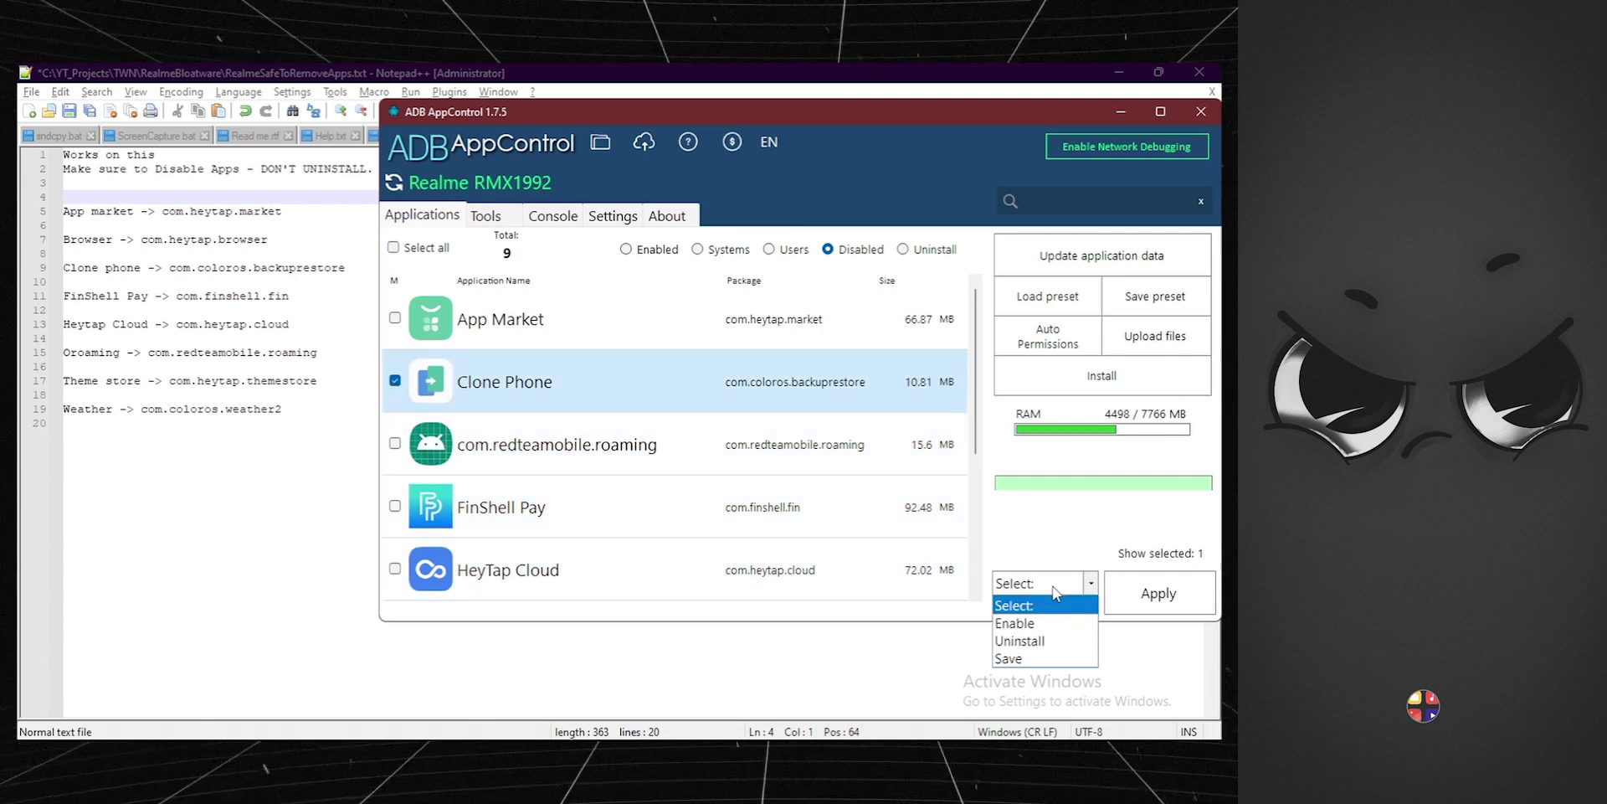
click(1030, 612)
click(1147, 586)
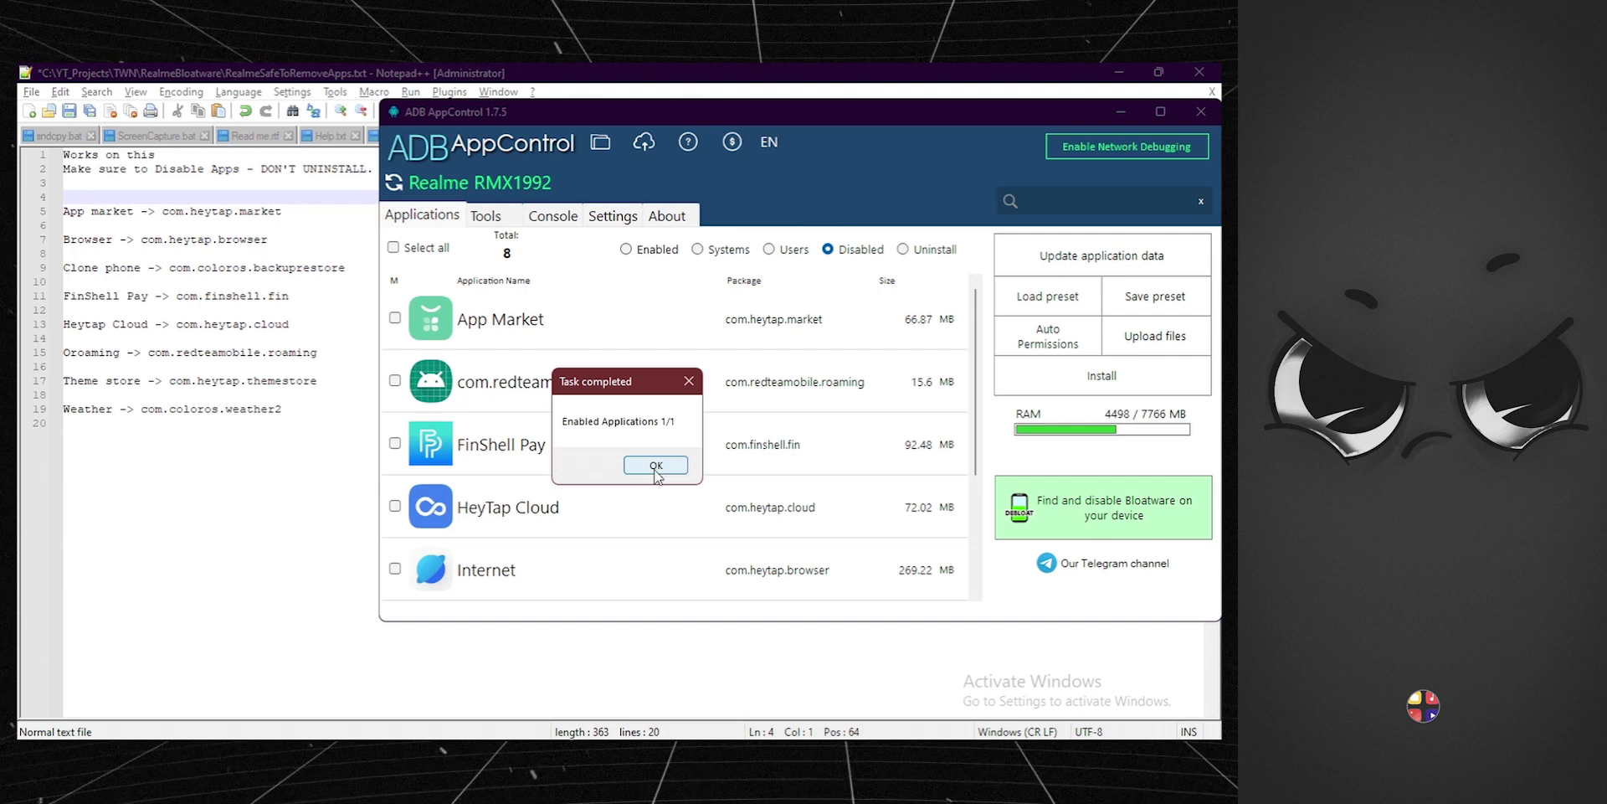
click(662, 464)
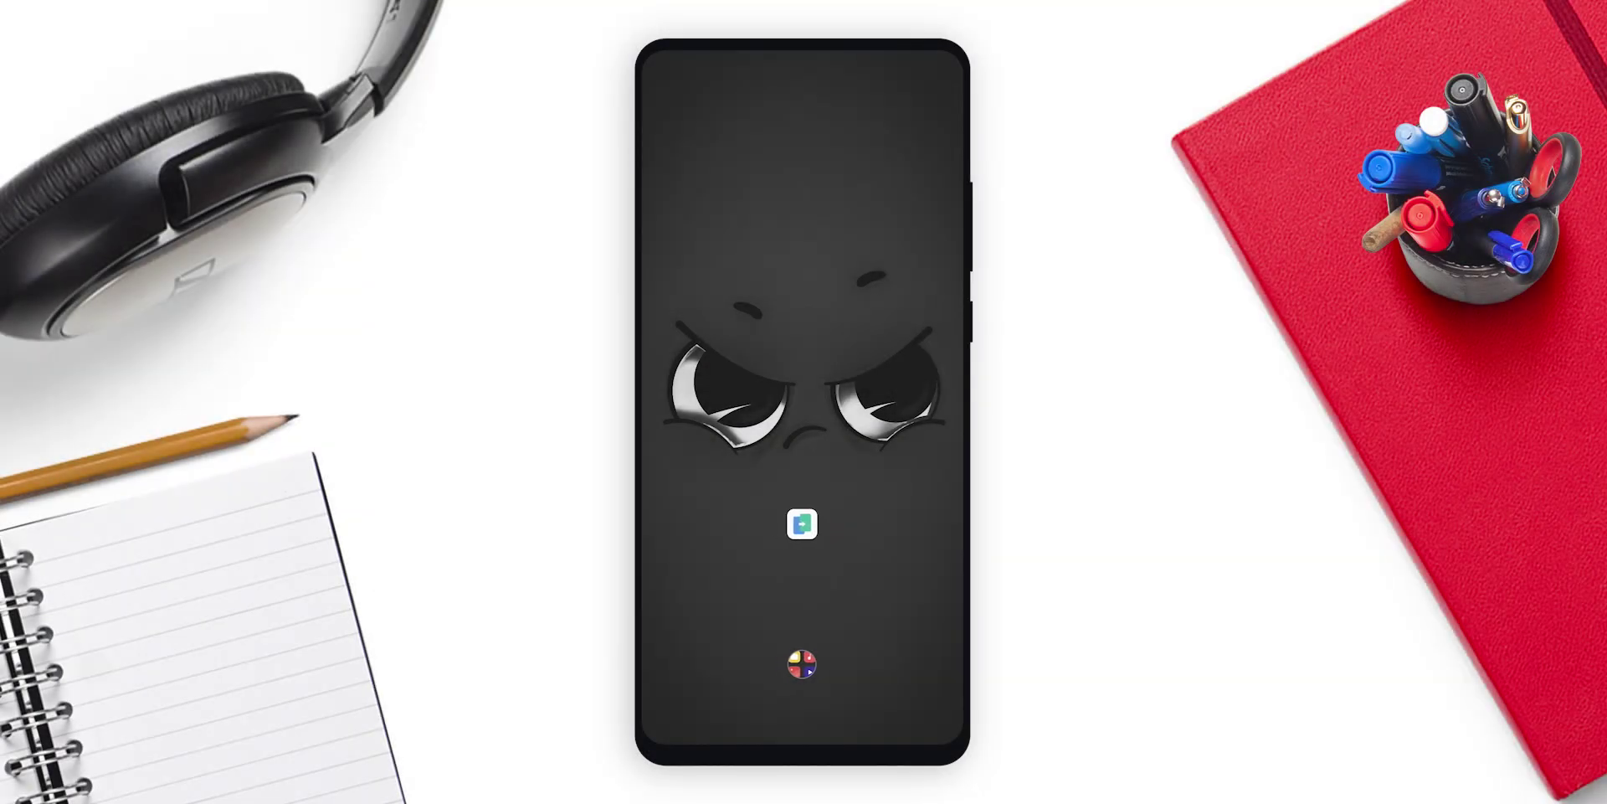
- Open the Digital Wellbeing Dashboard from the phone's Settings and expand it to the full app list
drag(802, 59, 802, 502)
click(905, 119)
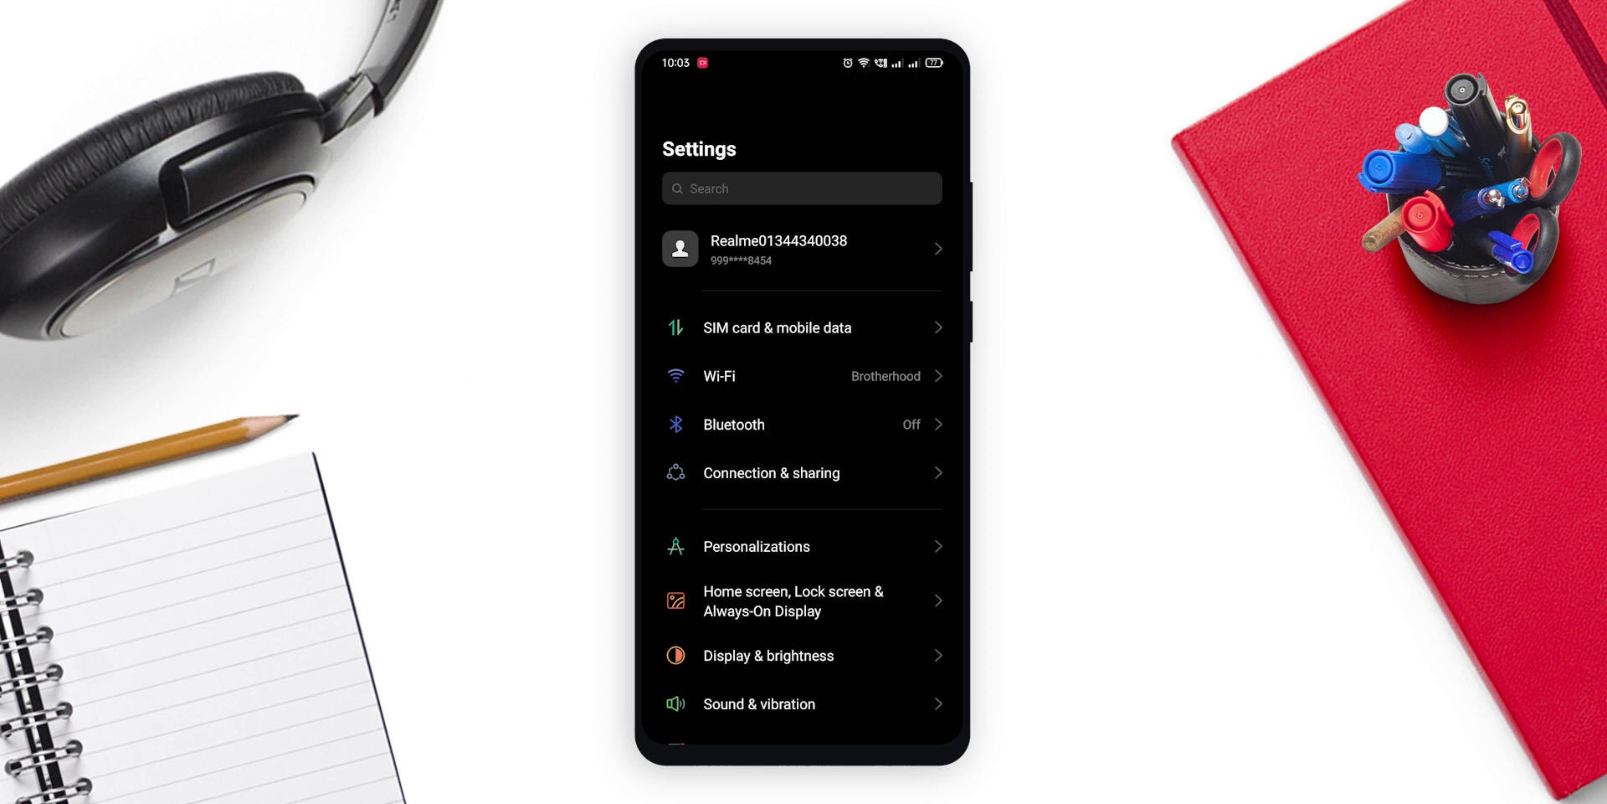
scroll(802, 418, down, 10)
click(792, 335)
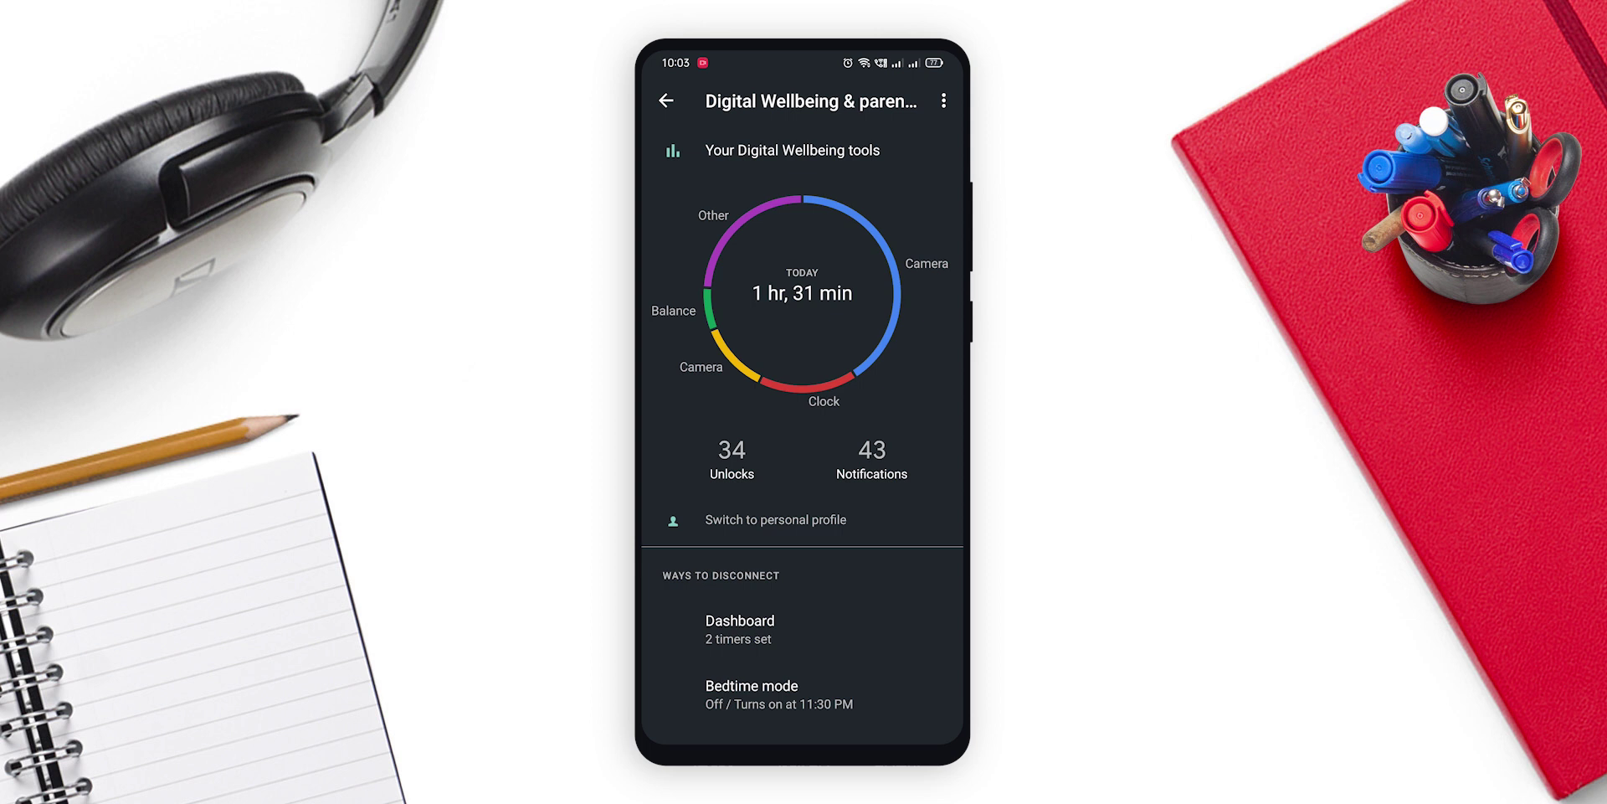
click(740, 629)
scroll(802, 419, down, 10)
click(763, 724)
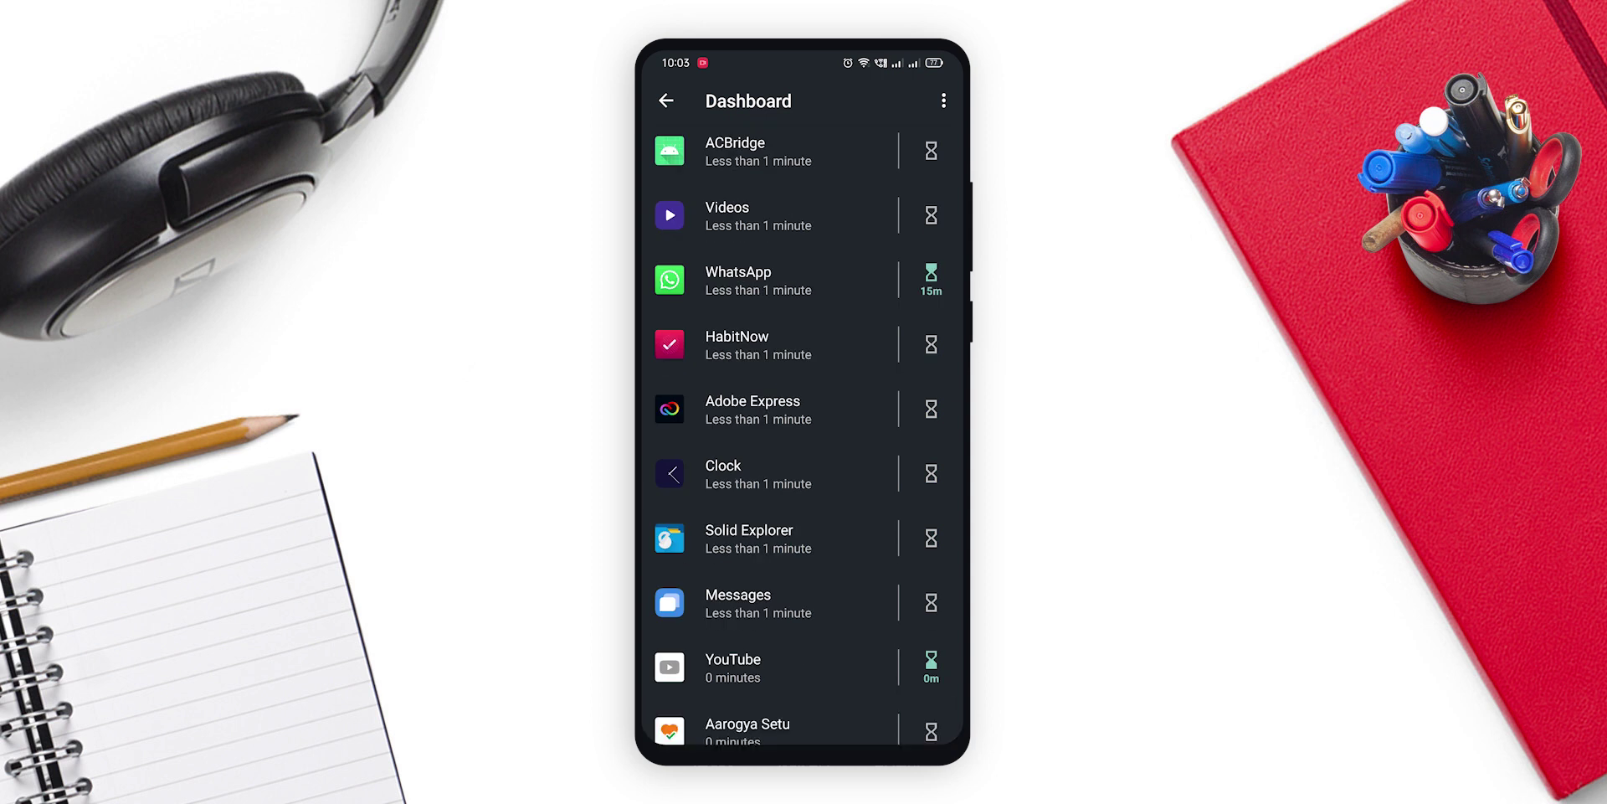
- Set the app timer for Clone Phone to 0 hr 0 min in the Dashboard
scroll(802, 419, down, 5)
scroll(802, 418, down, 15)
scroll(802, 418, up, 10)
scroll(802, 419, up, 10)
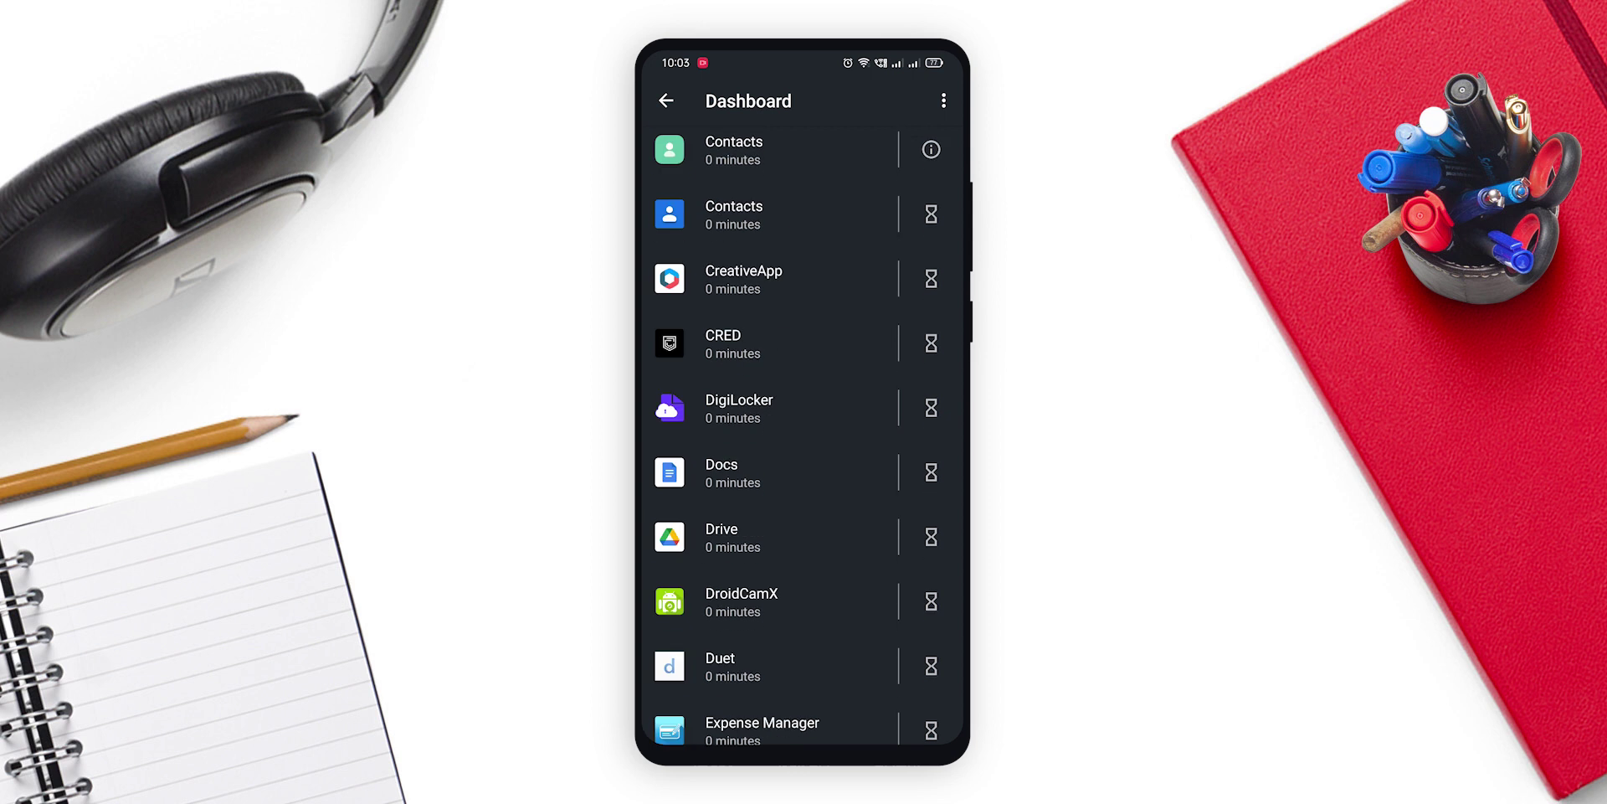
scroll(802, 418, up, 1)
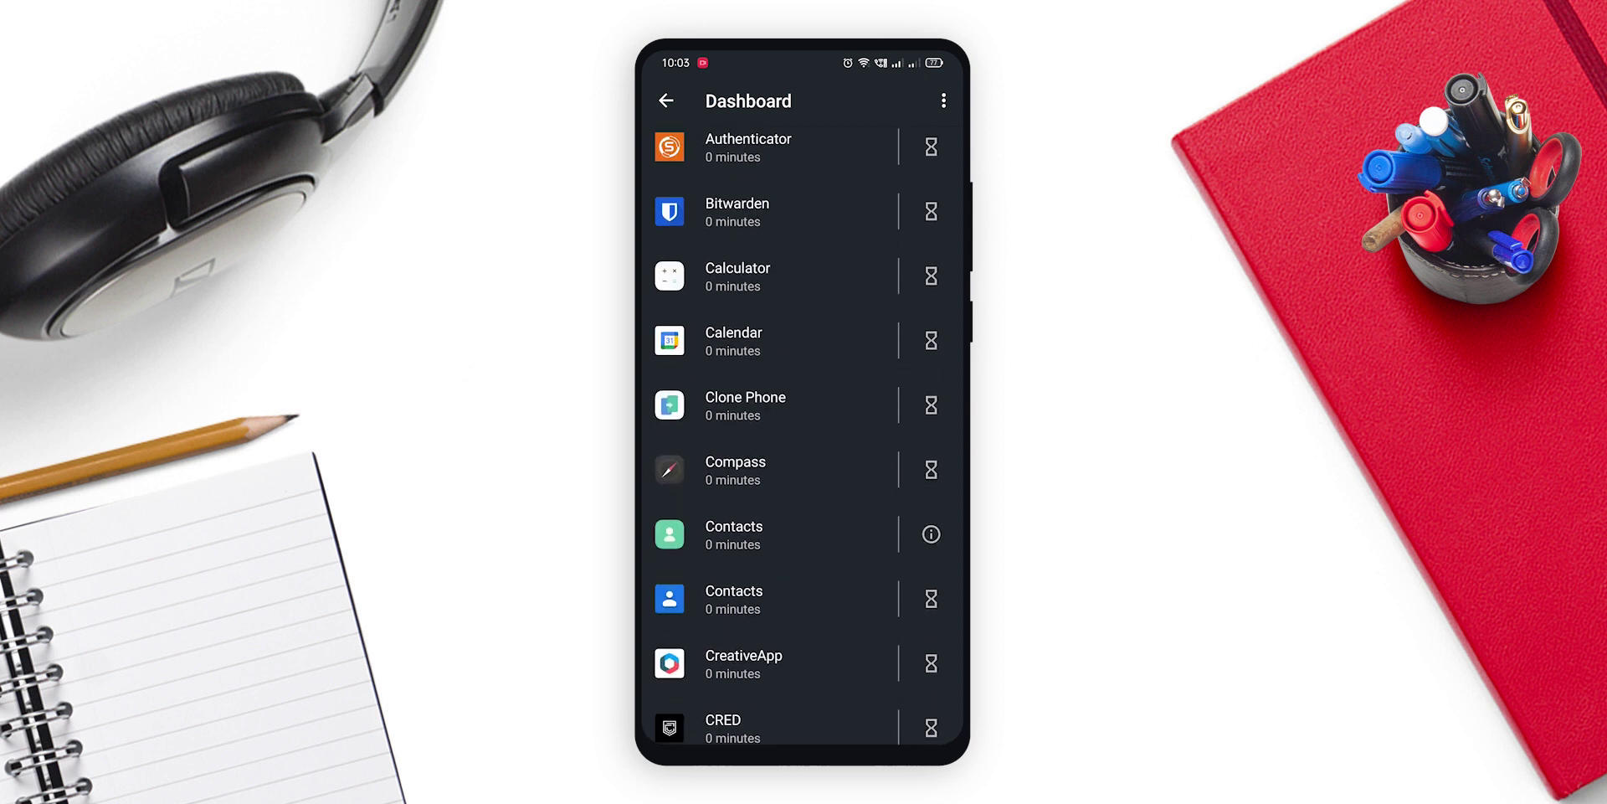
click(753, 405)
click(666, 100)
click(931, 405)
scroll(837, 430, up, 6)
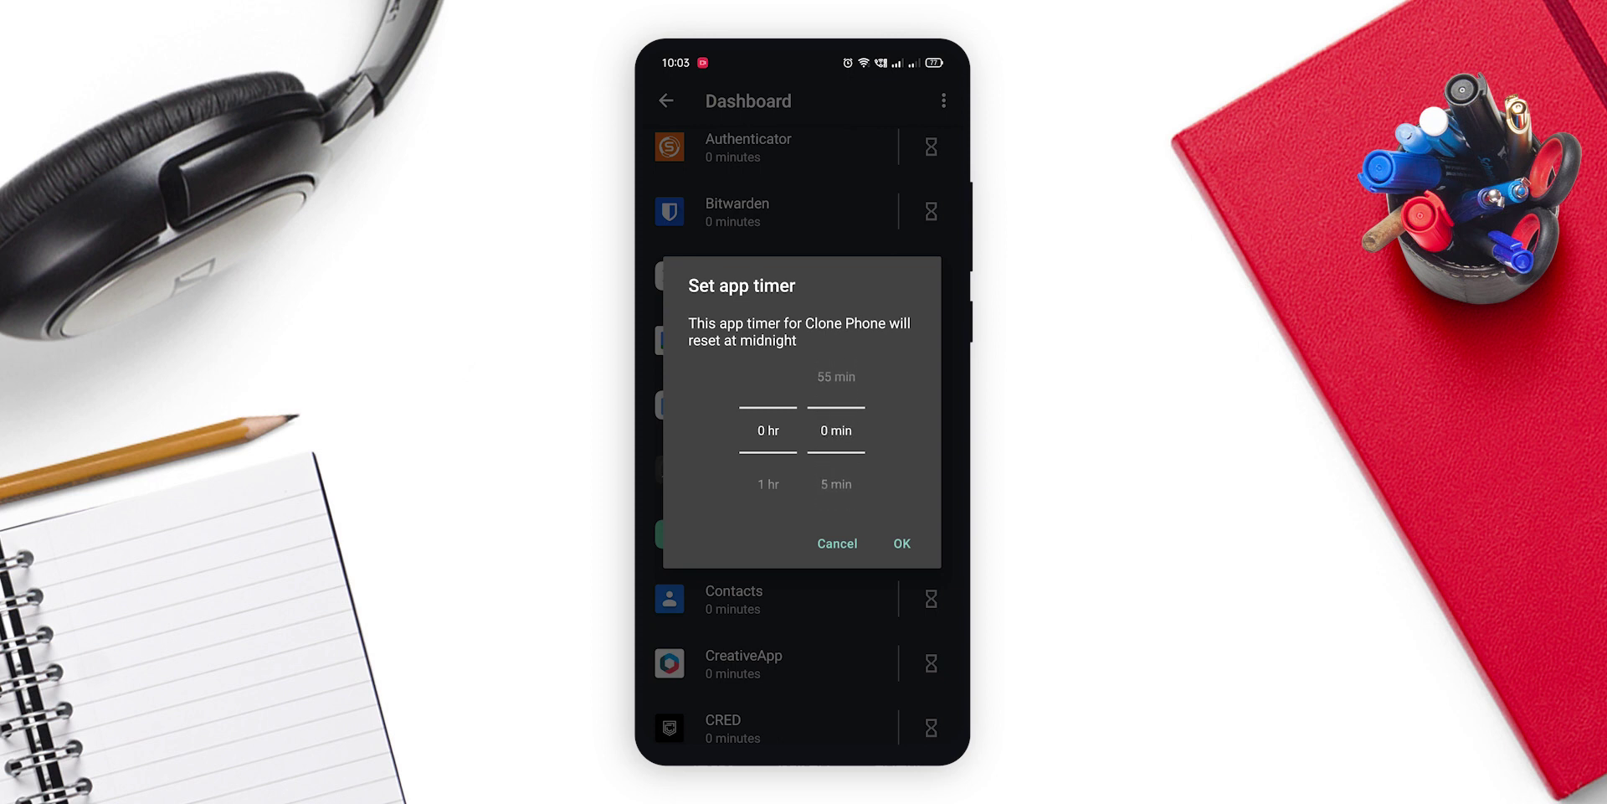
click(901, 543)
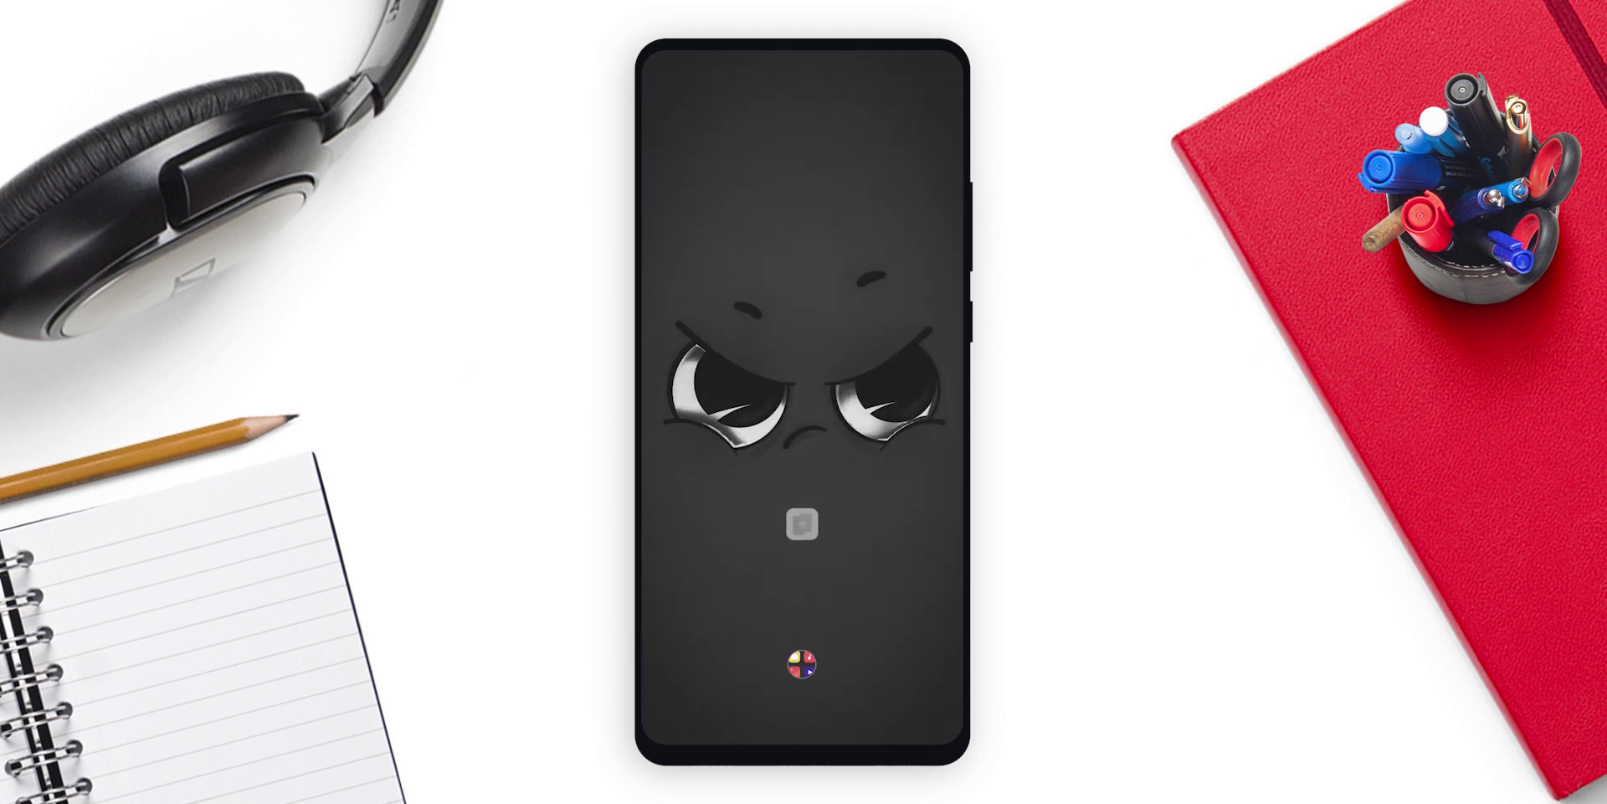
- Open the App info page of Clone Phone from the phone's home screen
click(715, 422)
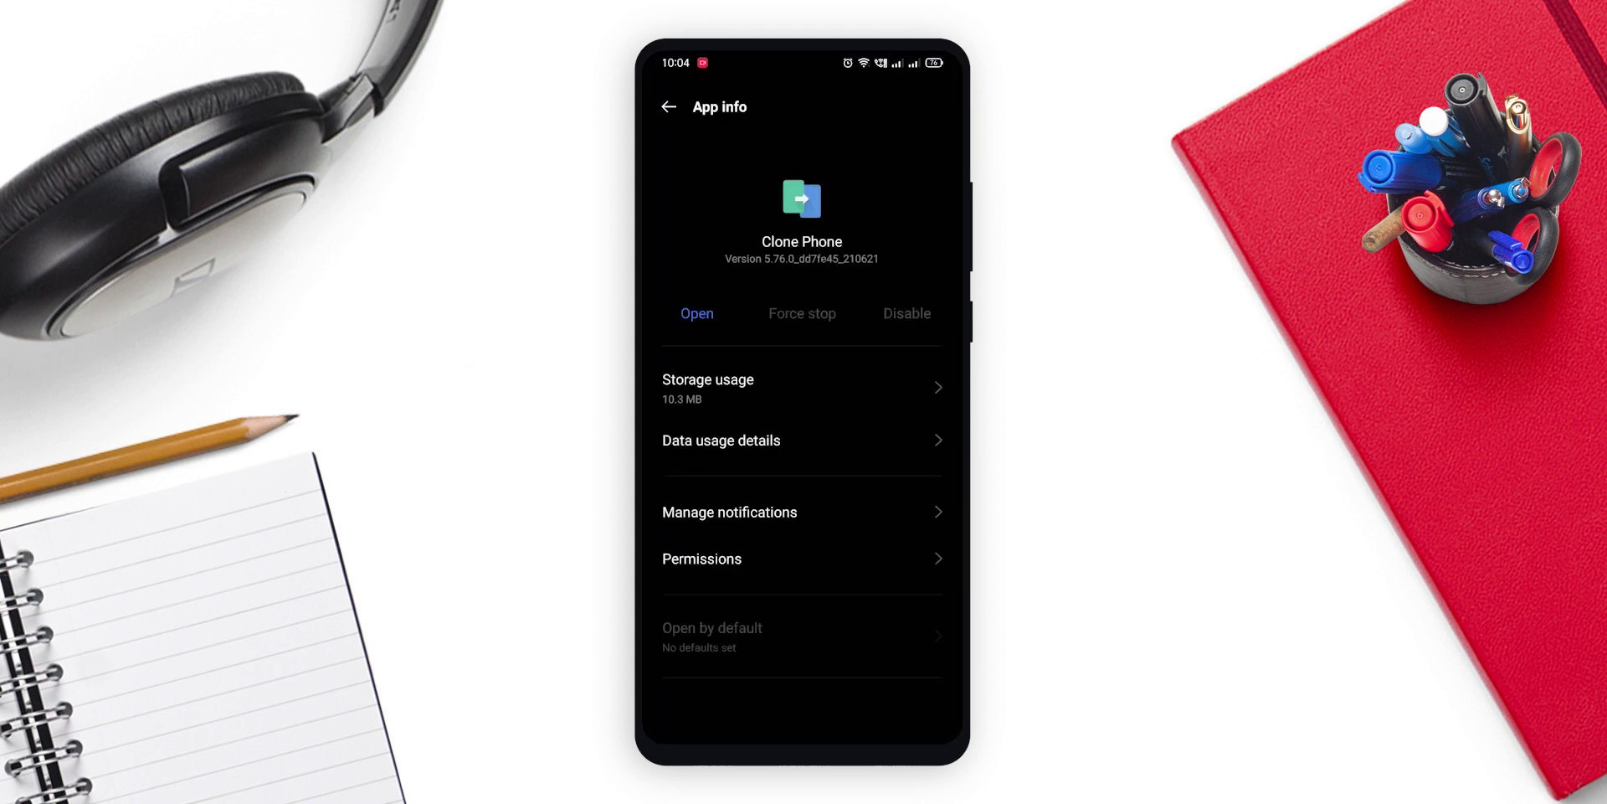